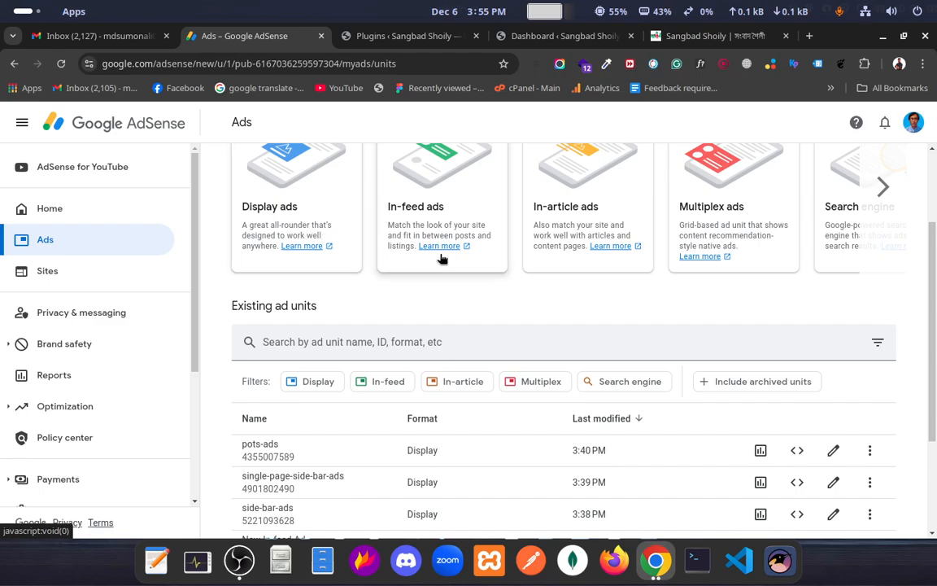
- Review the site-wide Auto ads code for the site, close it, and return to the ad unit overview
scroll(473, 292, up, 2)
scroll(475, 291, up, 1)
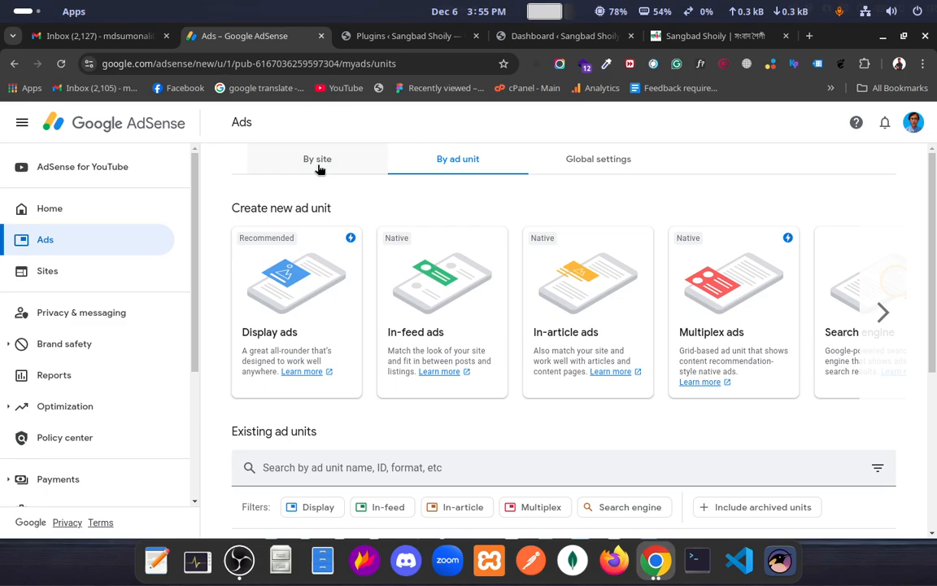
click(368, 168)
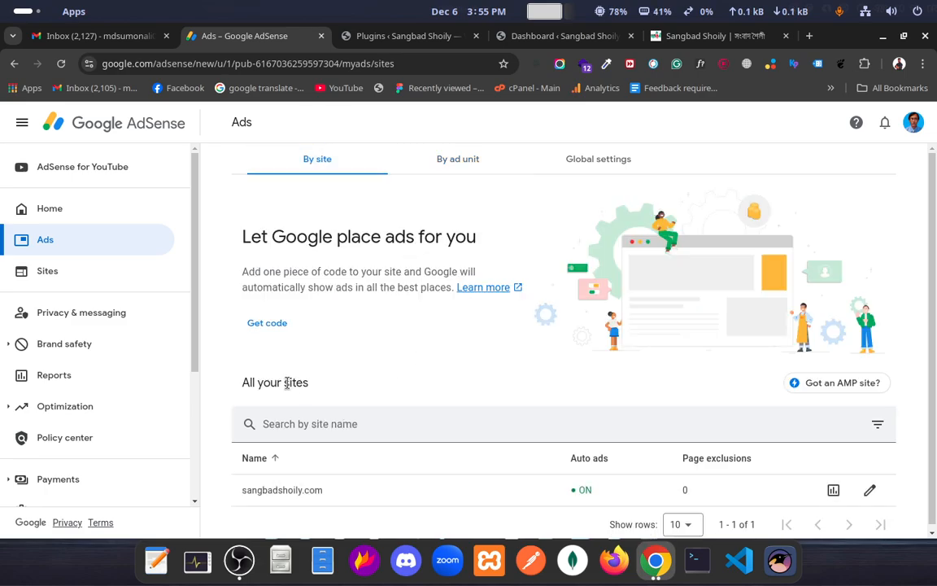
click(436, 171)
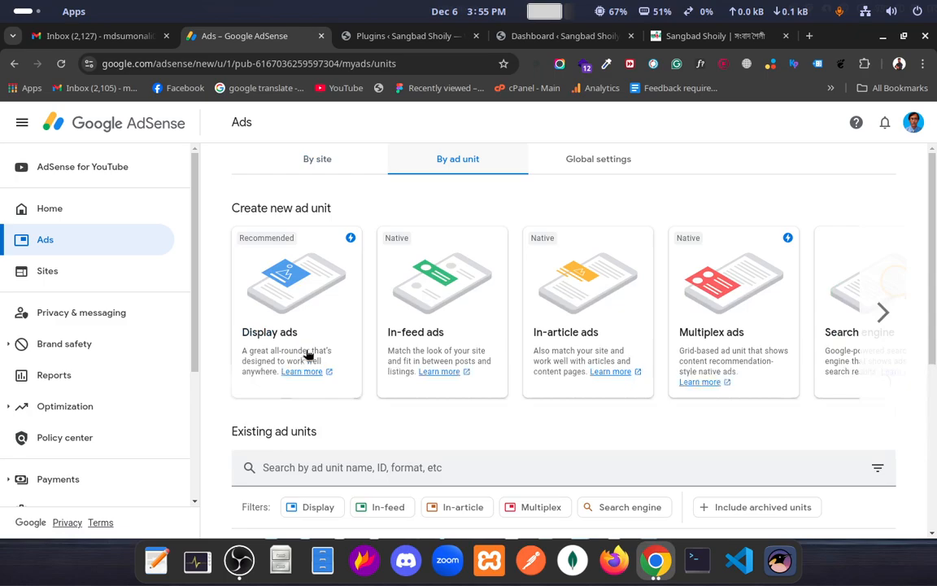
click(299, 171)
click(277, 325)
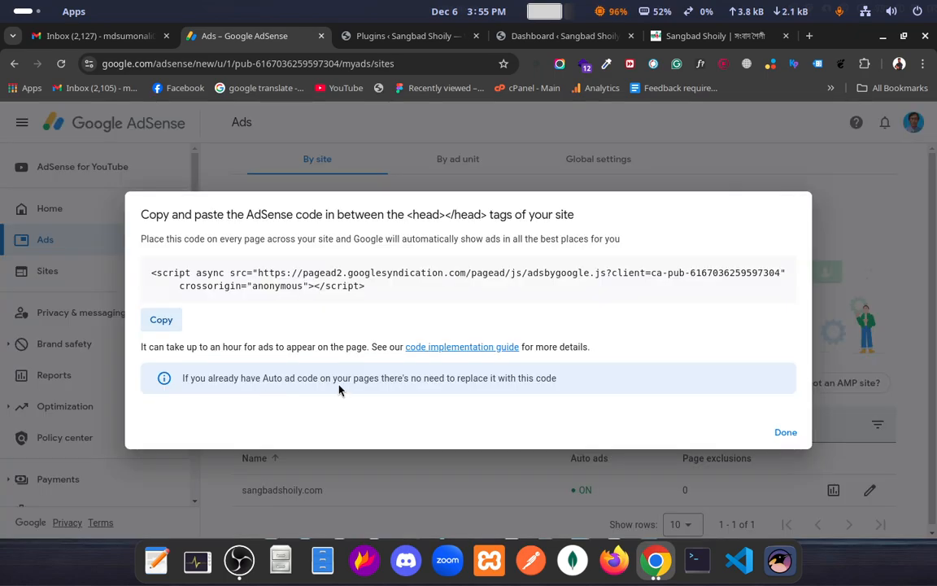
click(783, 440)
click(459, 173)
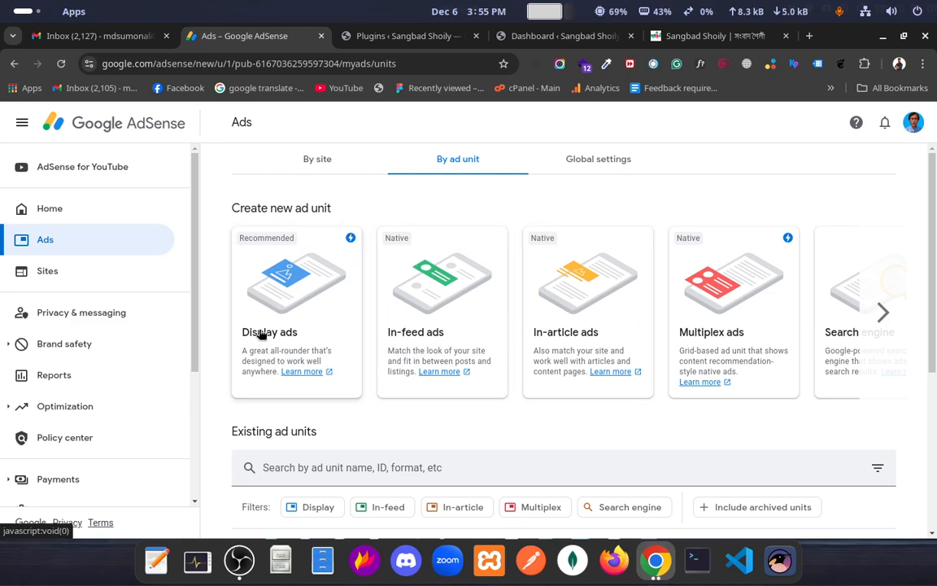
- Inspect the name field and ad size options for a new display ad unit, and cancel without creating it
scroll(374, 344, down, 1)
scroll(374, 344, down, 3)
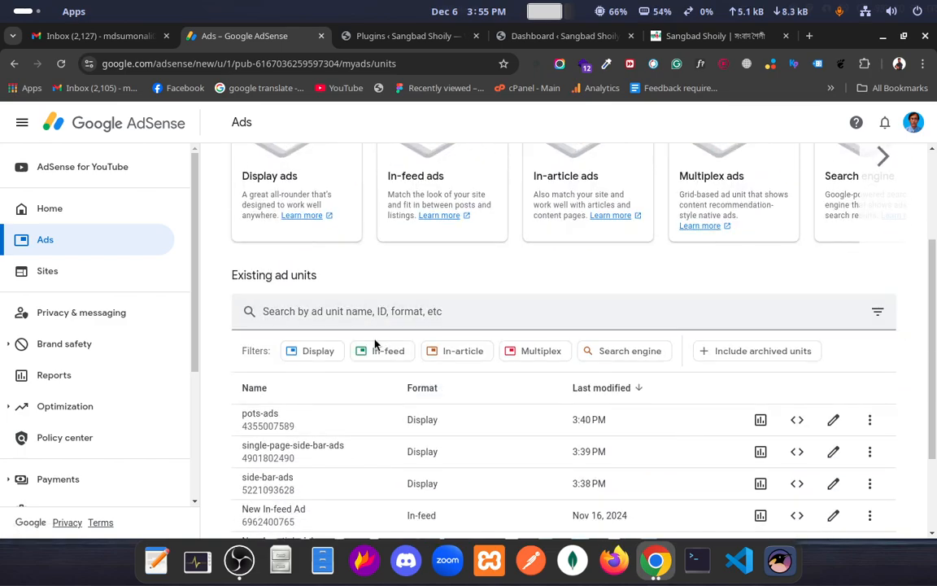
click(294, 187)
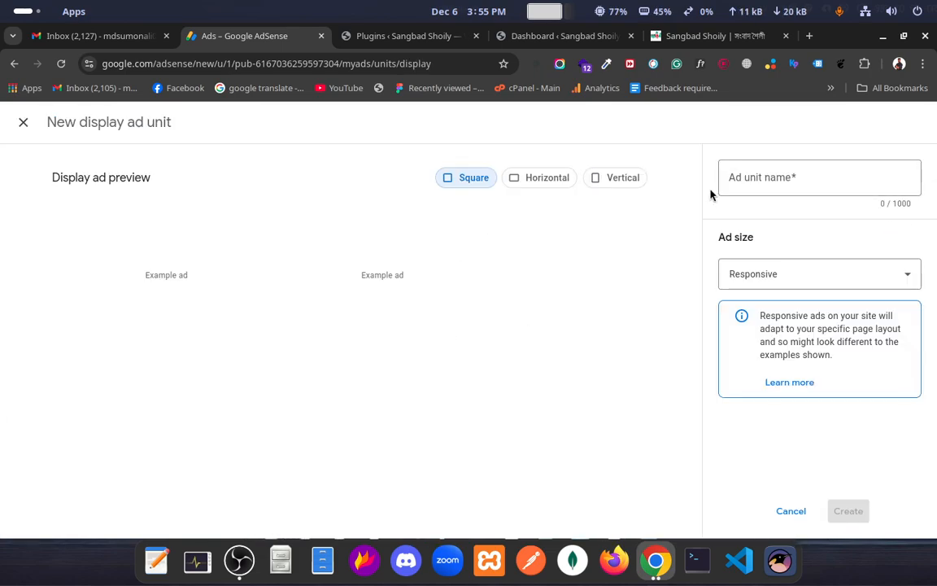
click(740, 180)
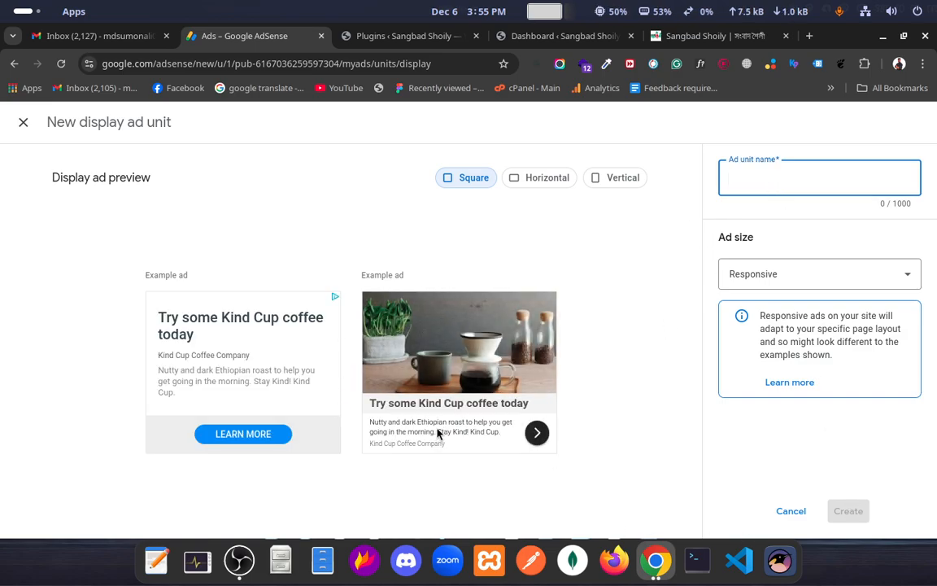
click(764, 278)
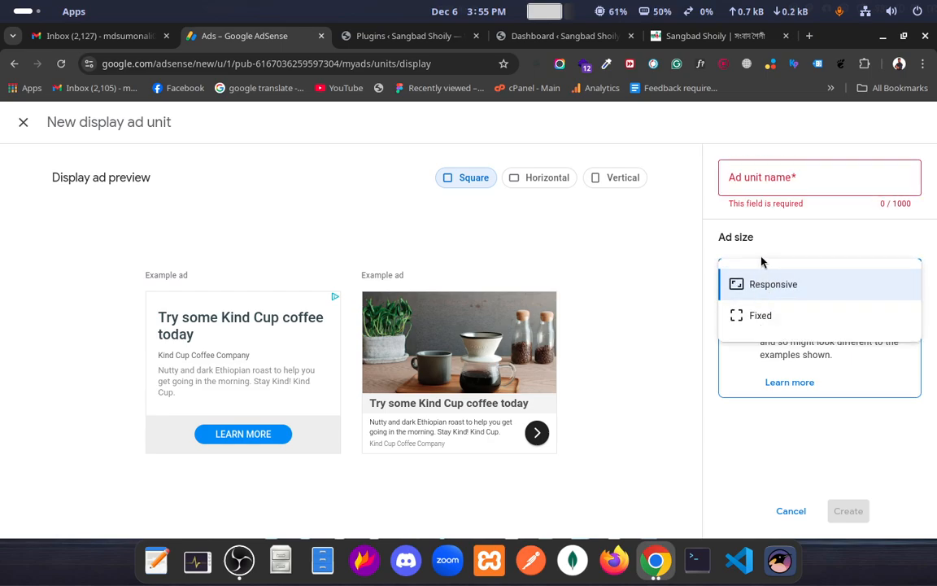
click(762, 244)
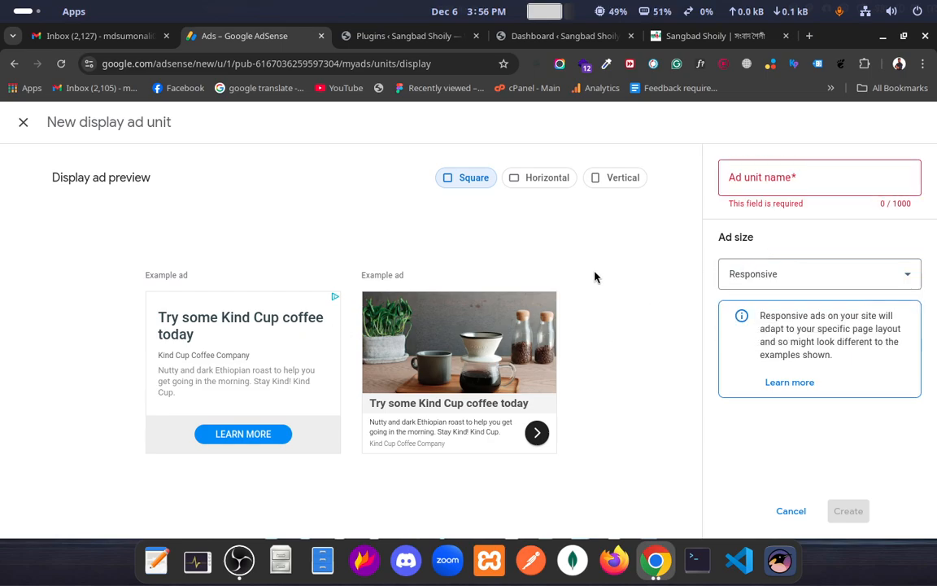
click(790, 511)
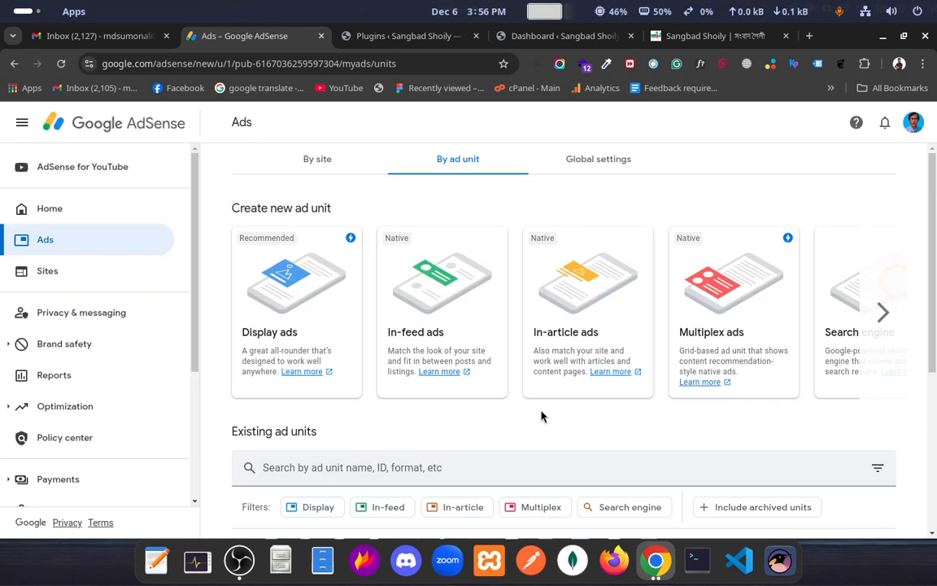
- Examine the embed code and the display settings of the existing pots-ads unit without saving anything
scroll(542, 414, down, 2)
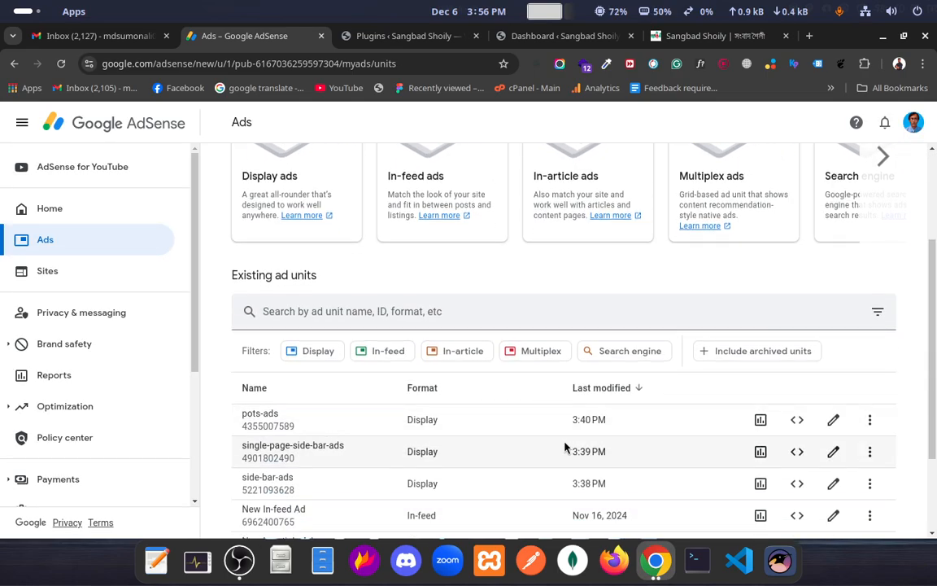
scroll(565, 448, down, 2)
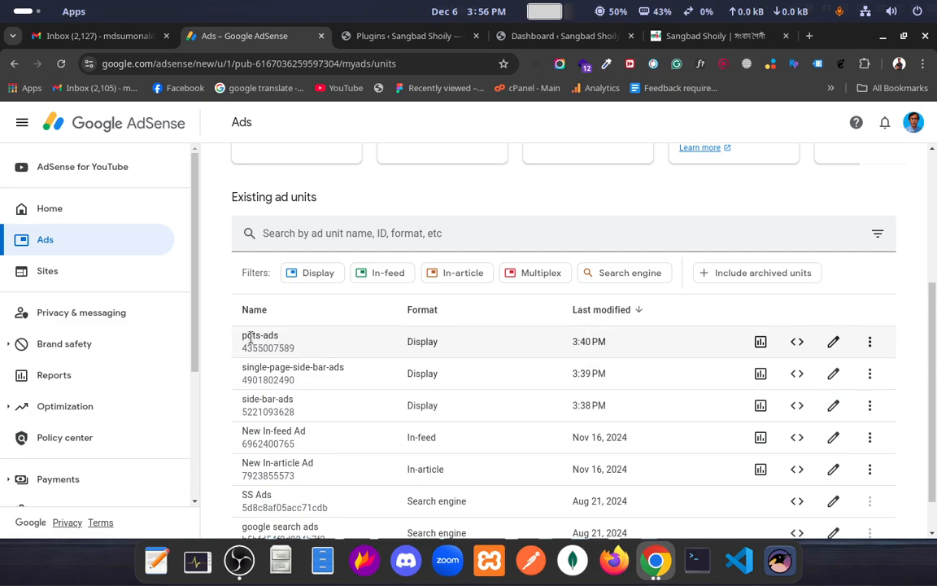
drag(246, 343, 286, 345)
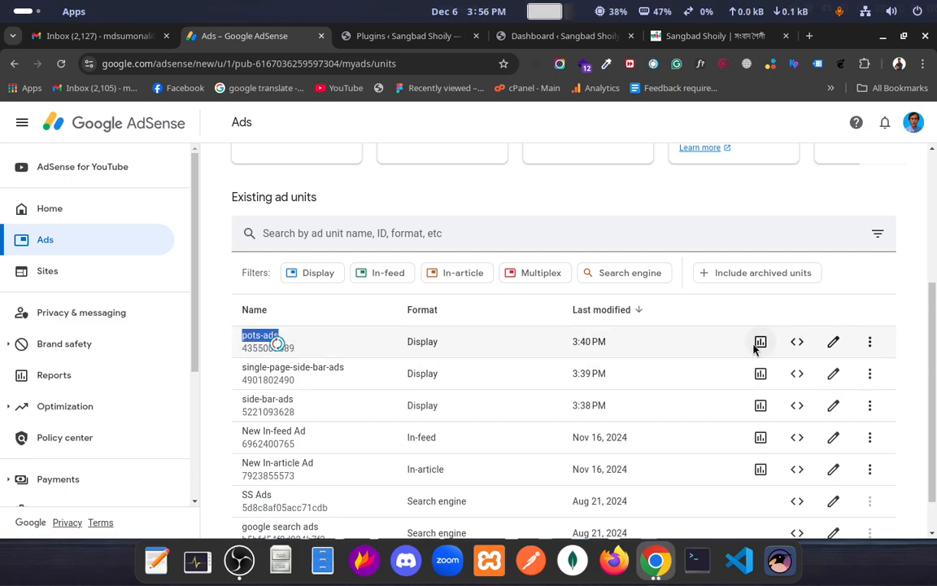
click(797, 344)
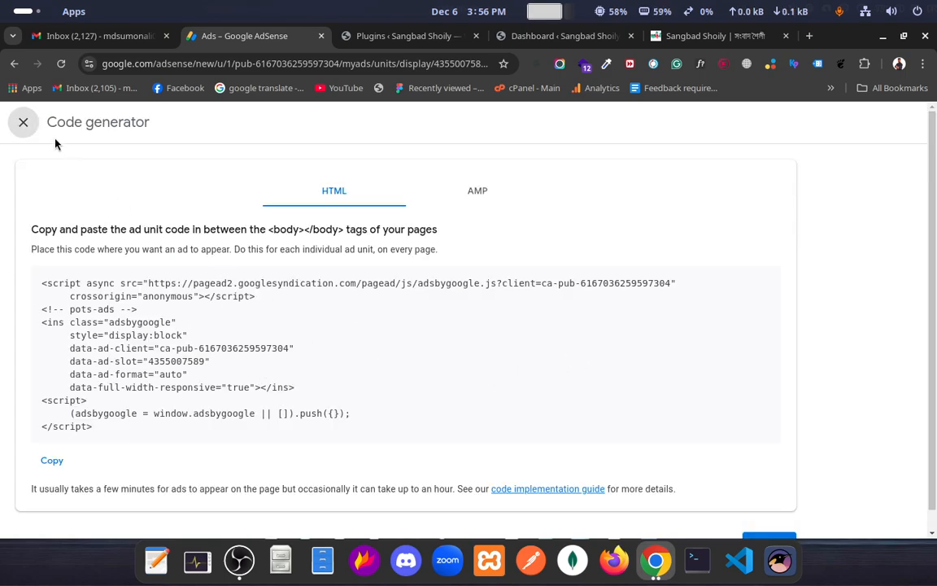
click(23, 122)
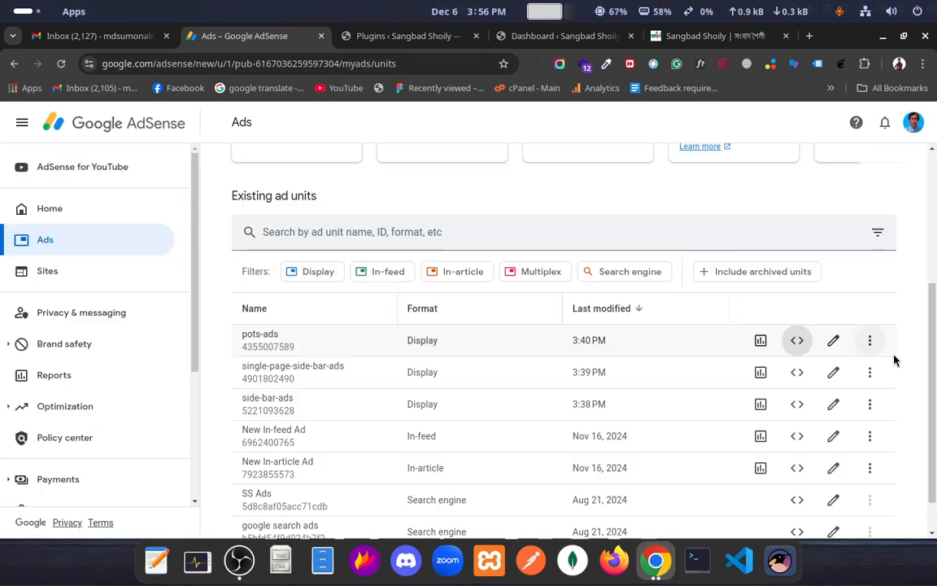
click(834, 341)
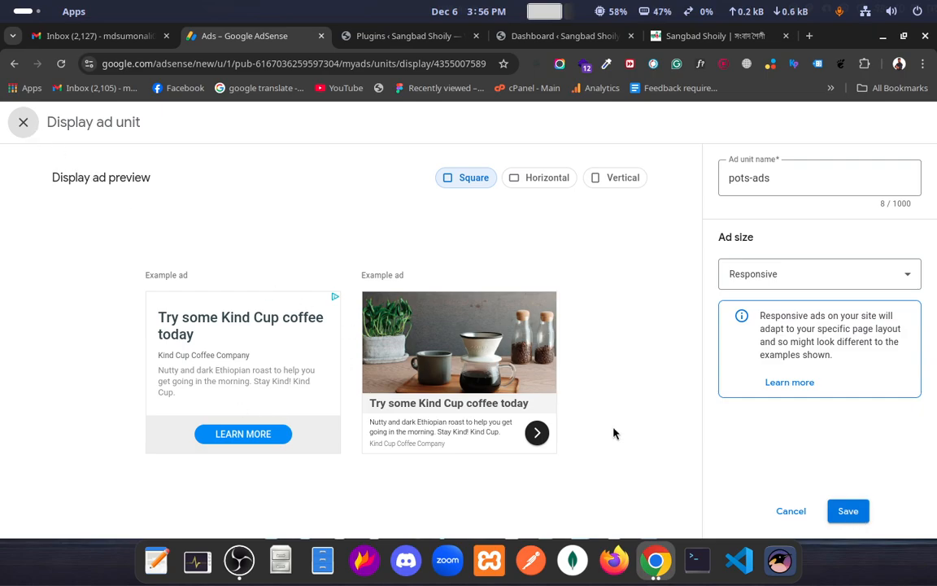
click(803, 514)
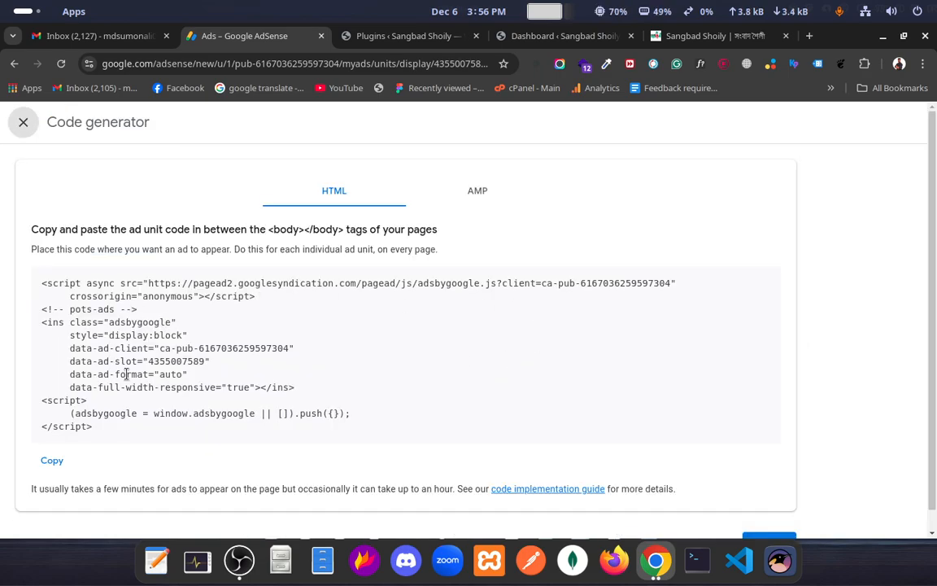
- Copy the full HTML ad code of the pots-ads unit and close the code generator
drag(39, 279, 244, 445)
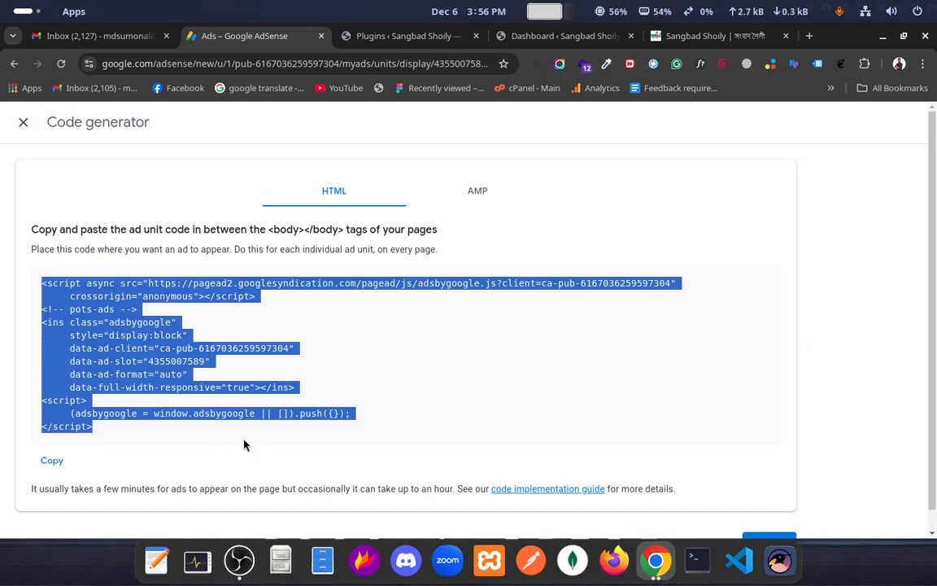
click(51, 459)
scroll(738, 515, down, 2)
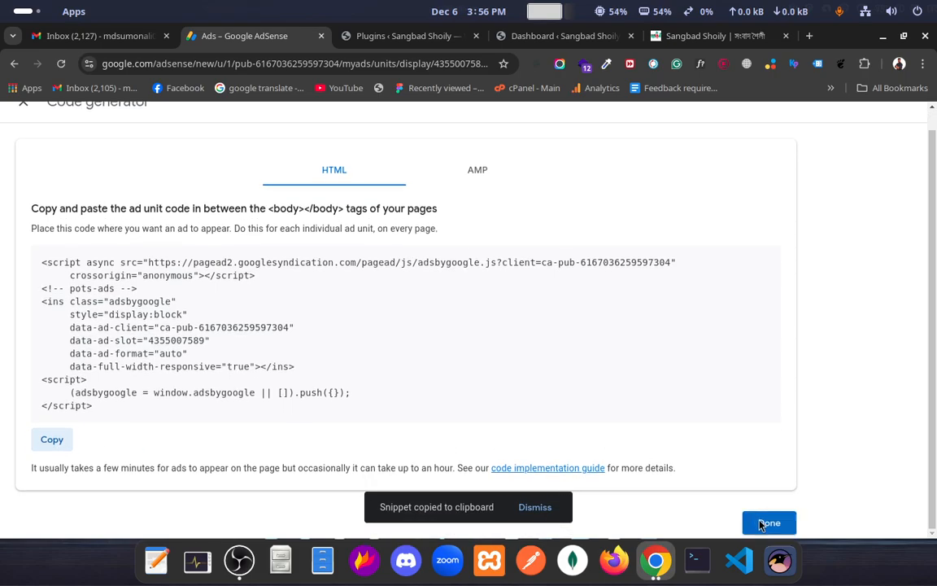
click(769, 507)
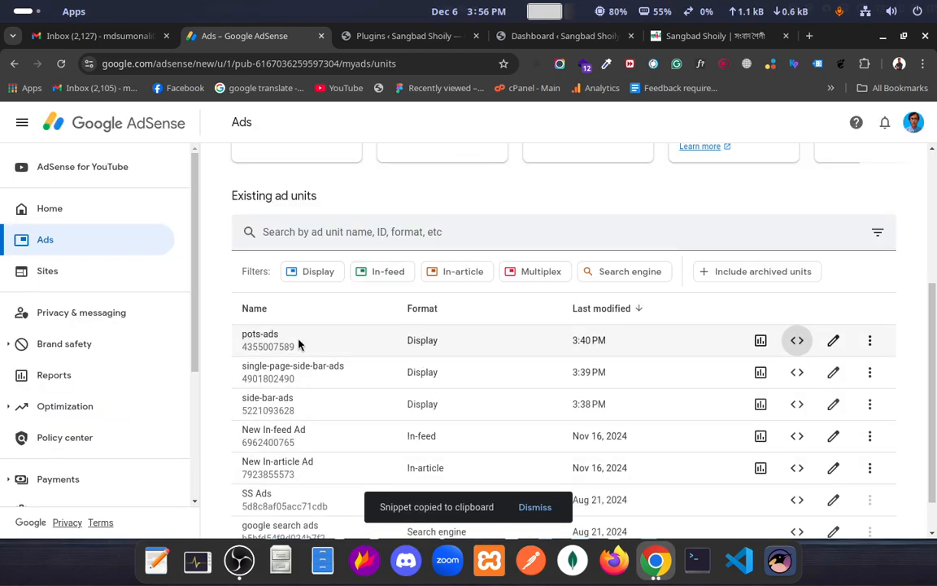
- Switch to the WordPress admin, find Advanced Ads among the installed plugins, and open its form for adding a new ad
click(357, 36)
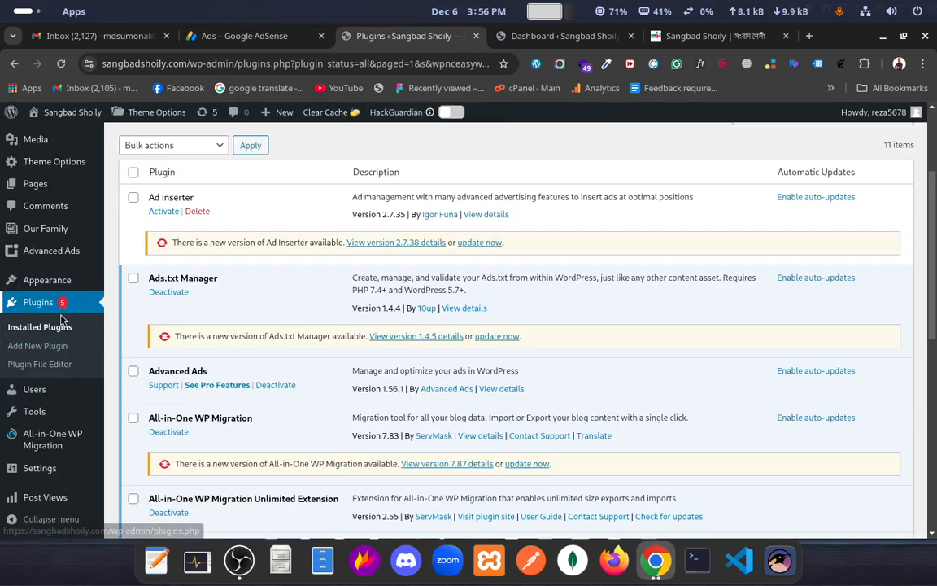
scroll(68, 351, down, 2)
scroll(288, 300, up, 2)
scroll(322, 341, down, 2)
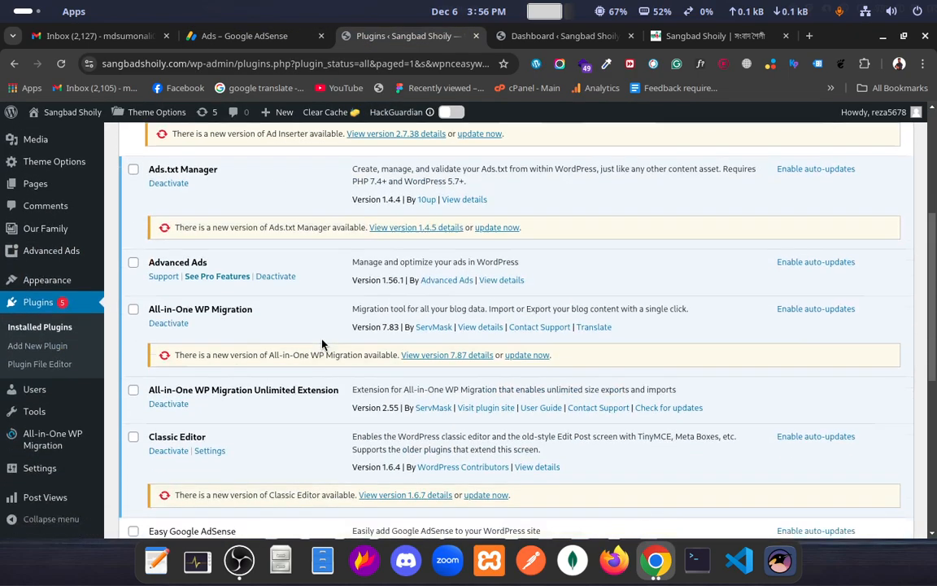
drag(147, 218, 206, 215)
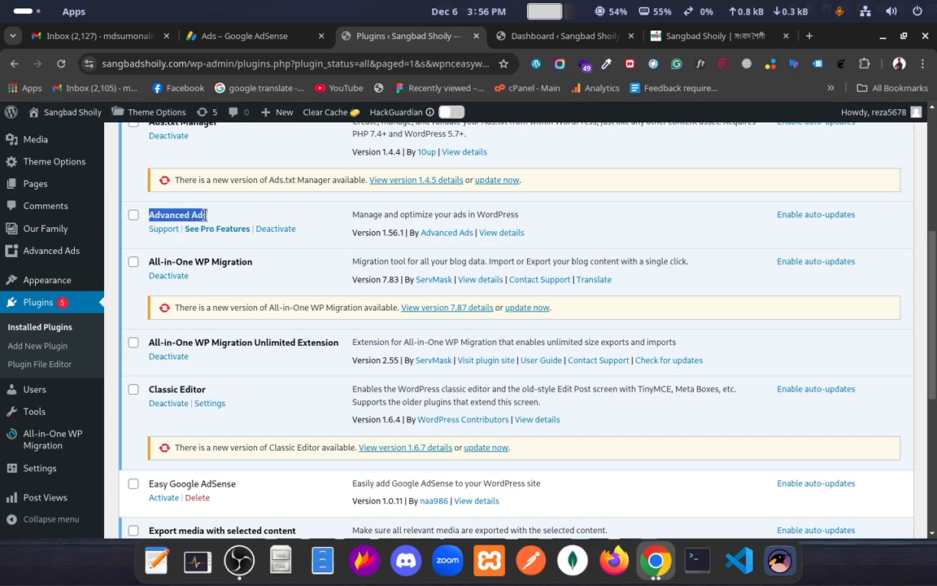
mouse_move(59, 258)
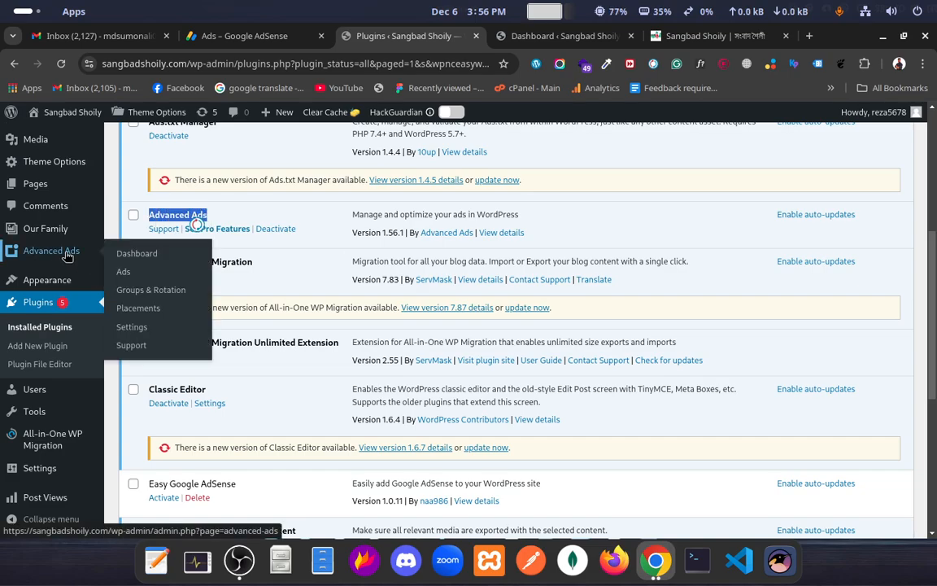
click(128, 274)
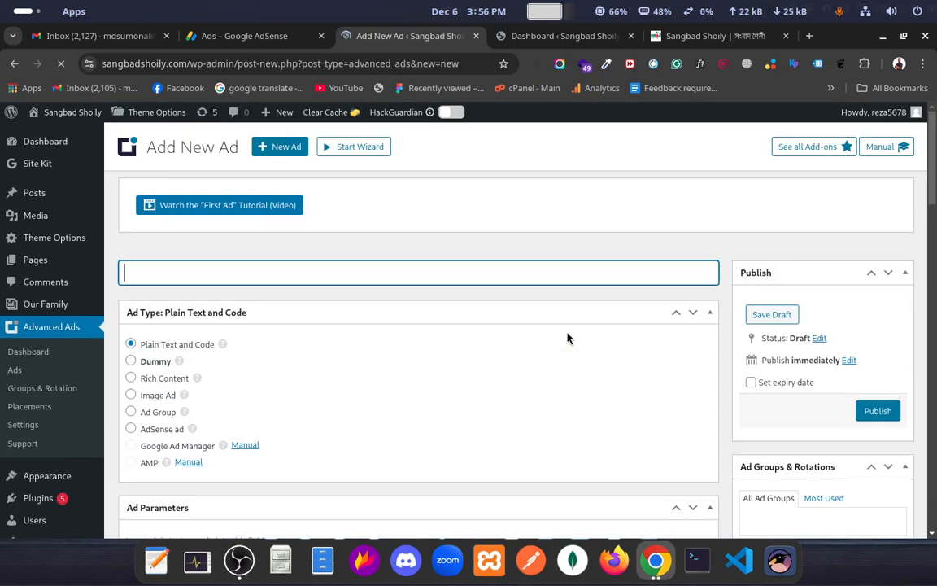
- Choose AdSense ad as the new ad's type and continue to its ad parameters
mouse_move(225, 336)
scroll(244, 334, down, 2)
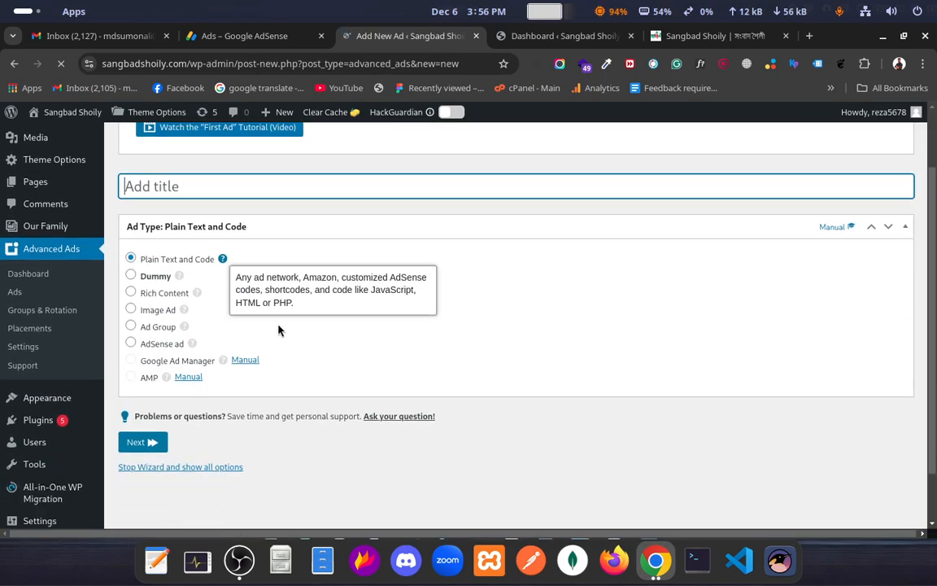
click(131, 343)
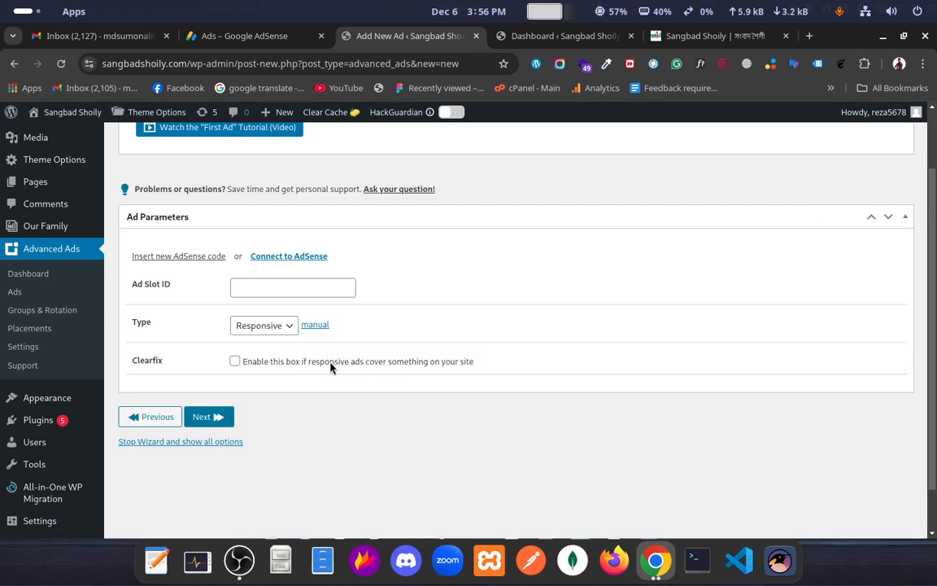
- Insert the copied pots-ads code as new AdSense code and fetch the ad details from it
click(187, 259)
click(195, 299)
right_click(195, 297)
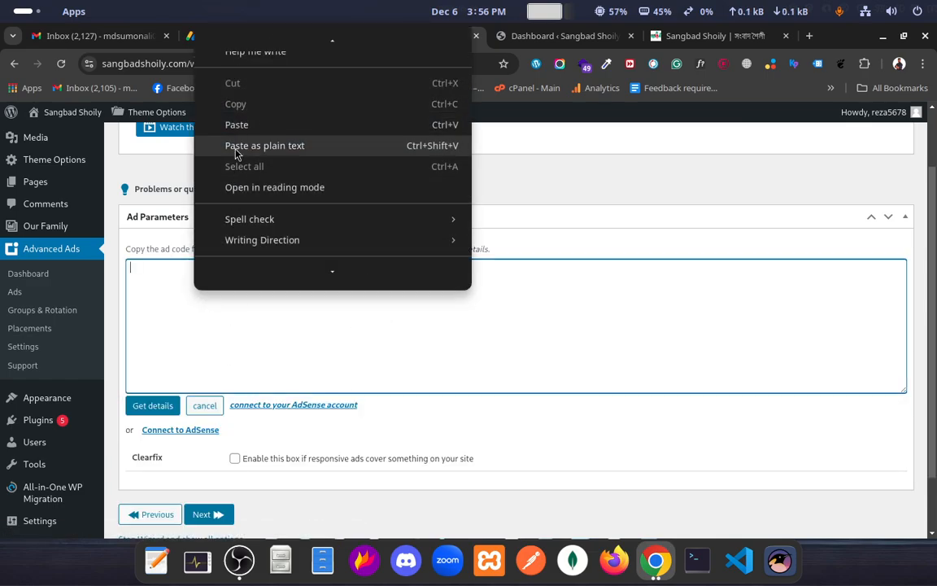
click(236, 146)
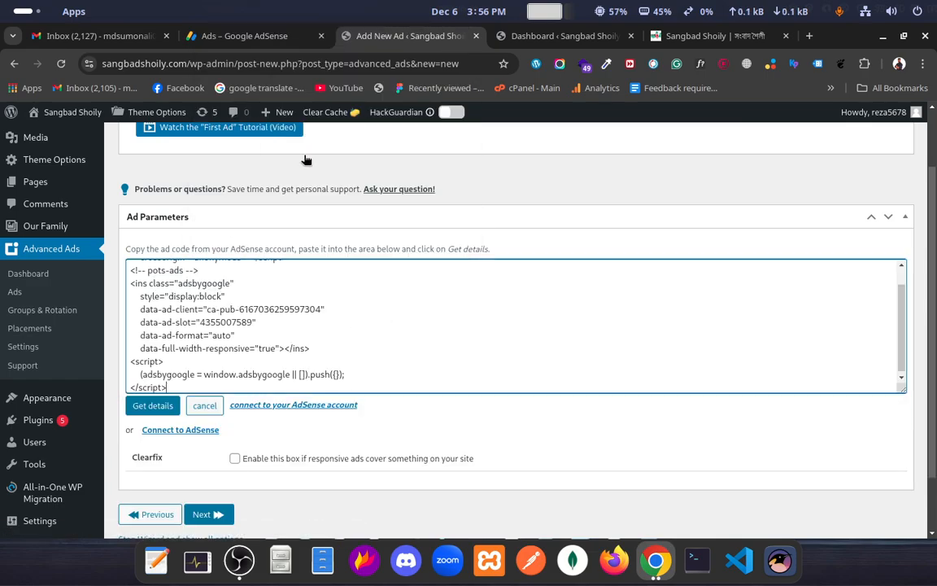
click(153, 405)
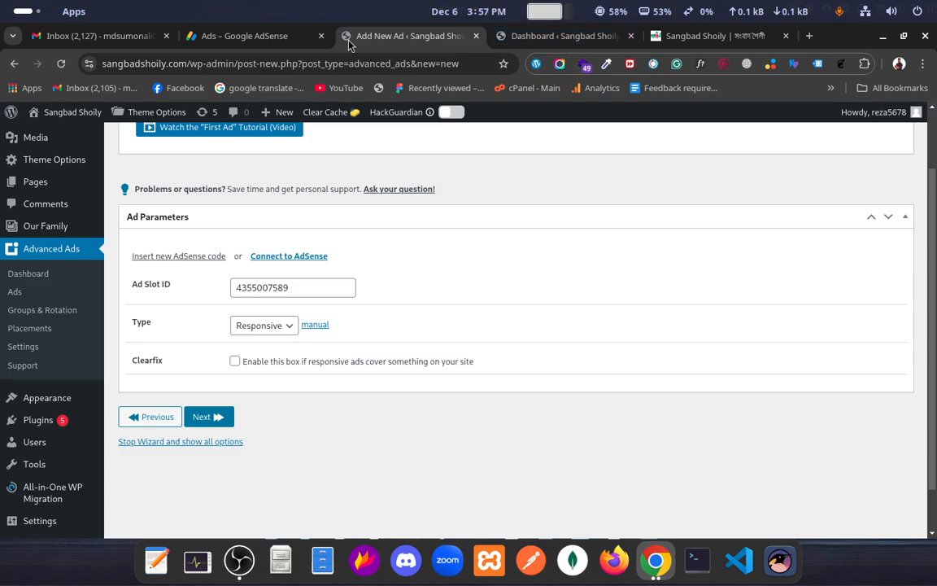
- Check the pots-ads unit's size setting in AdSense and keep the new WordPress ad's type set to Responsive
click(254, 41)
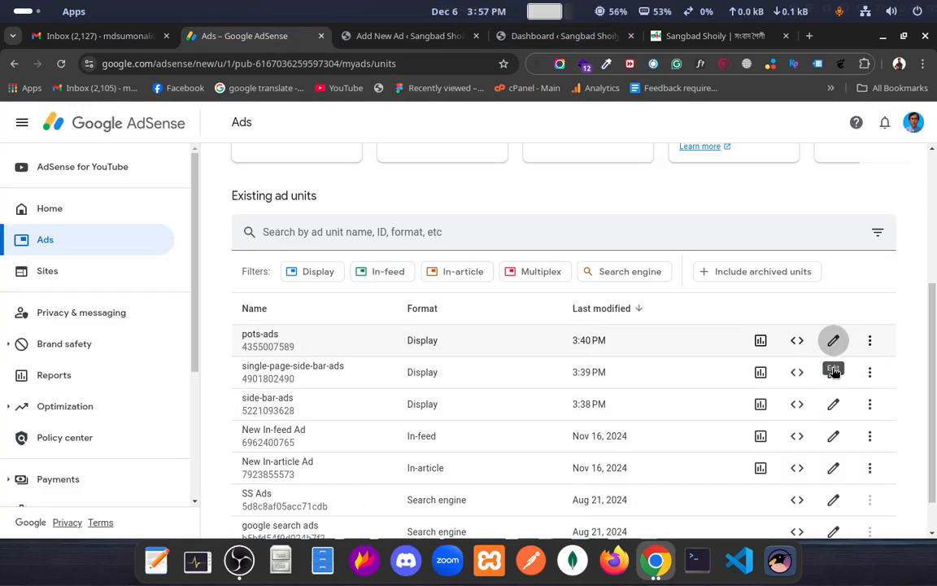
click(833, 340)
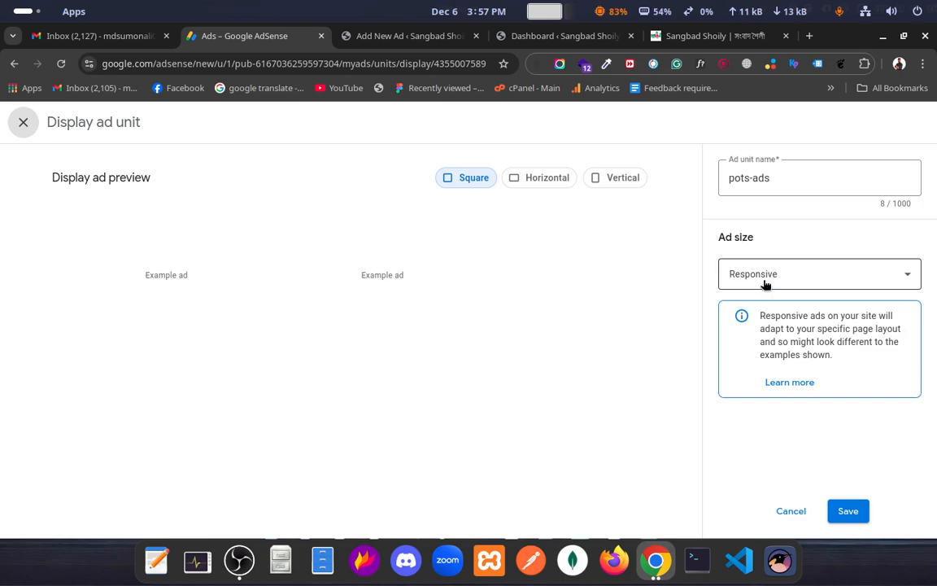
click(791, 510)
click(409, 36)
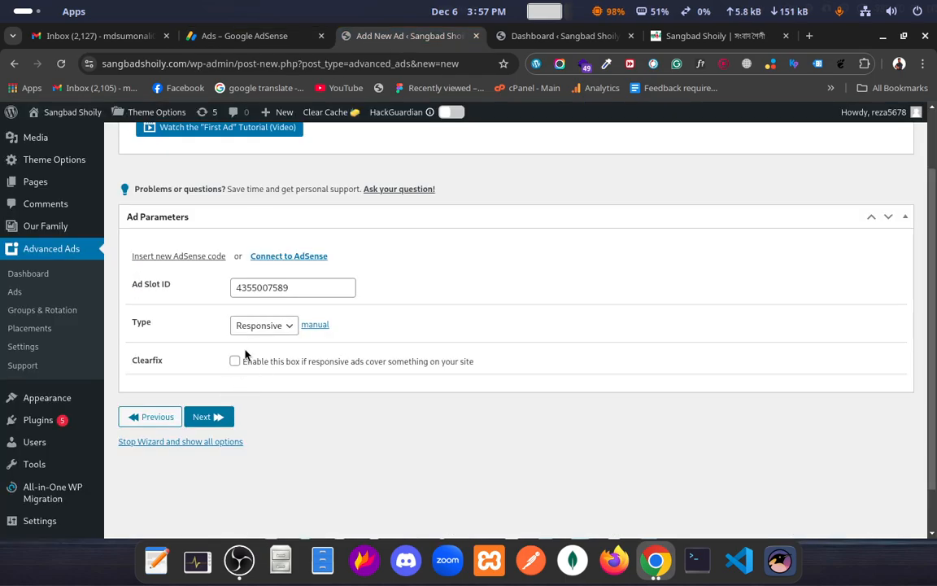
click(274, 325)
click(257, 359)
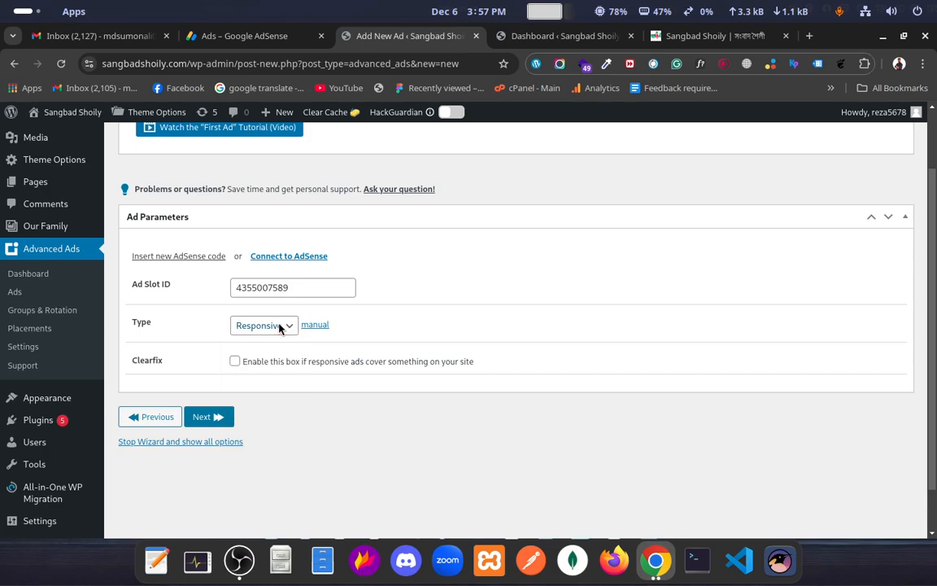
- Save the ad without targeting conditions and give it a new Content placement after paragraph 1
click(217, 417)
click(217, 331)
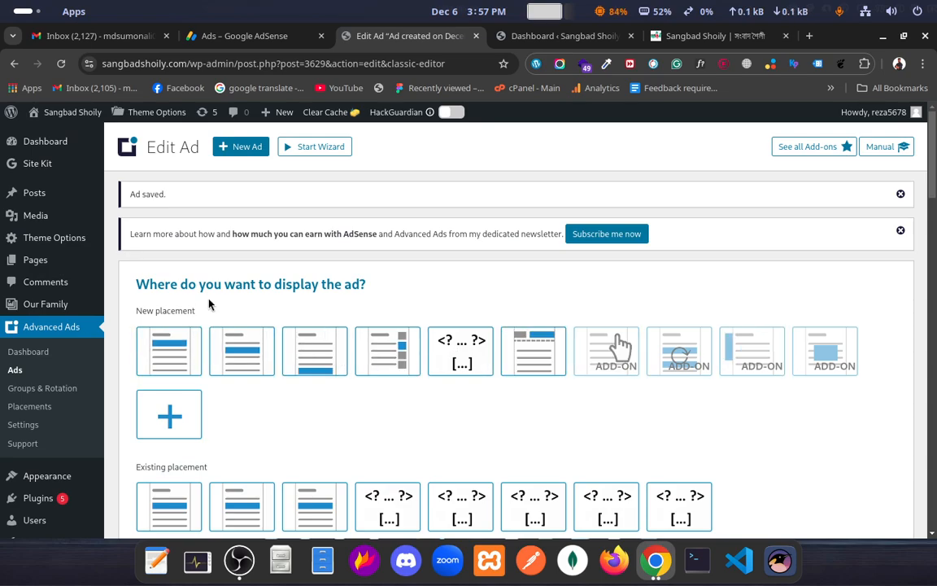
scroll(440, 442, down, 2)
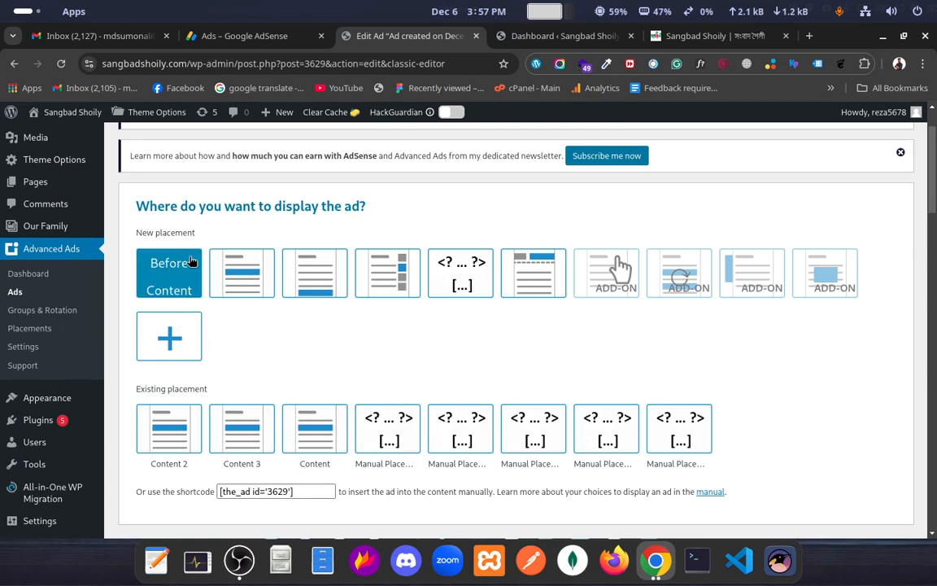
click(252, 272)
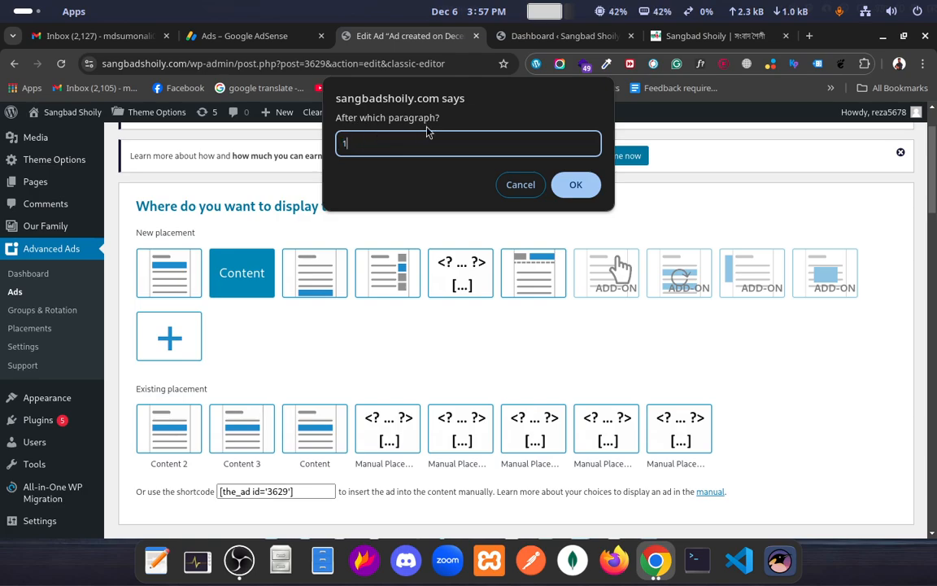
click(576, 186)
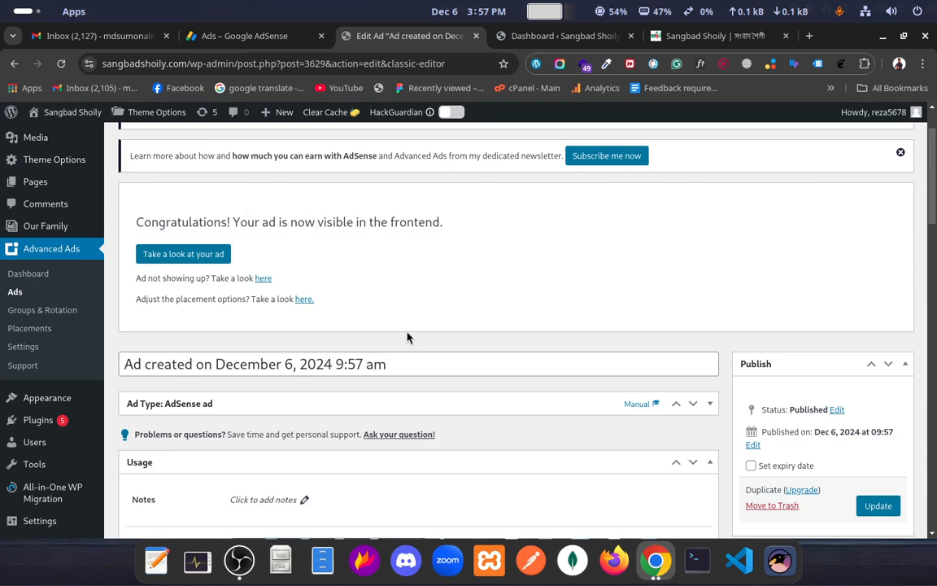
- Review the published ad's settings and update the ad
scroll(407, 336, down, 5)
scroll(407, 334, up, 3)
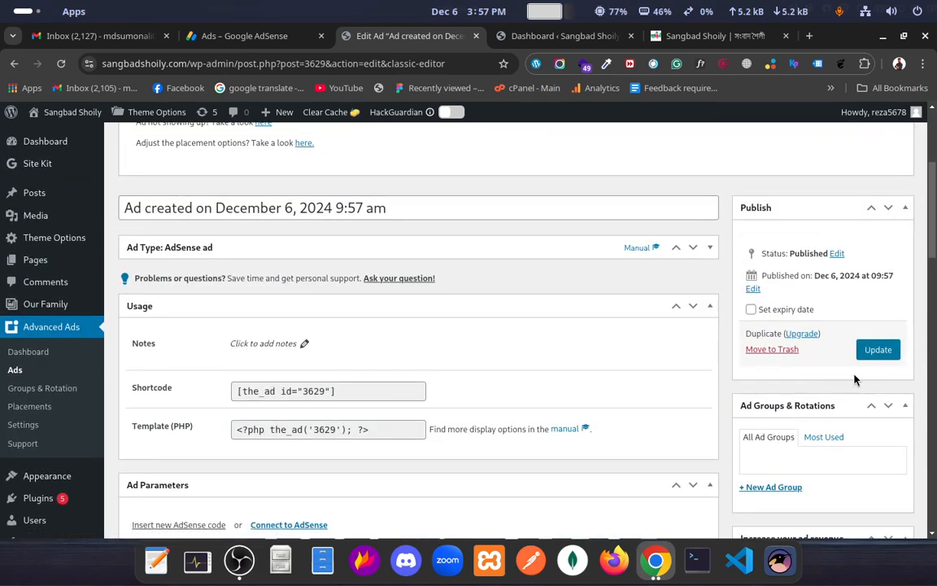
click(878, 349)
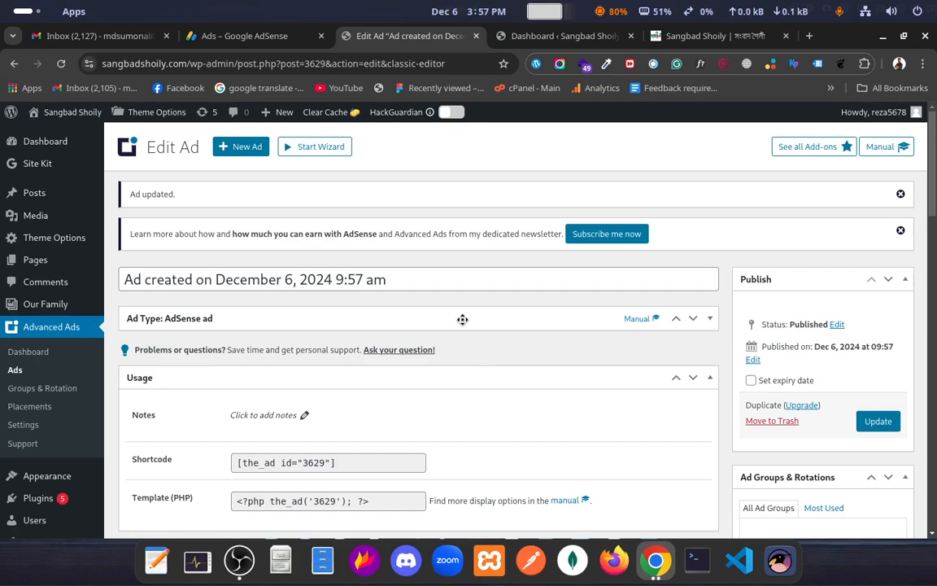
scroll(466, 322, down, 2)
click(751, 224)
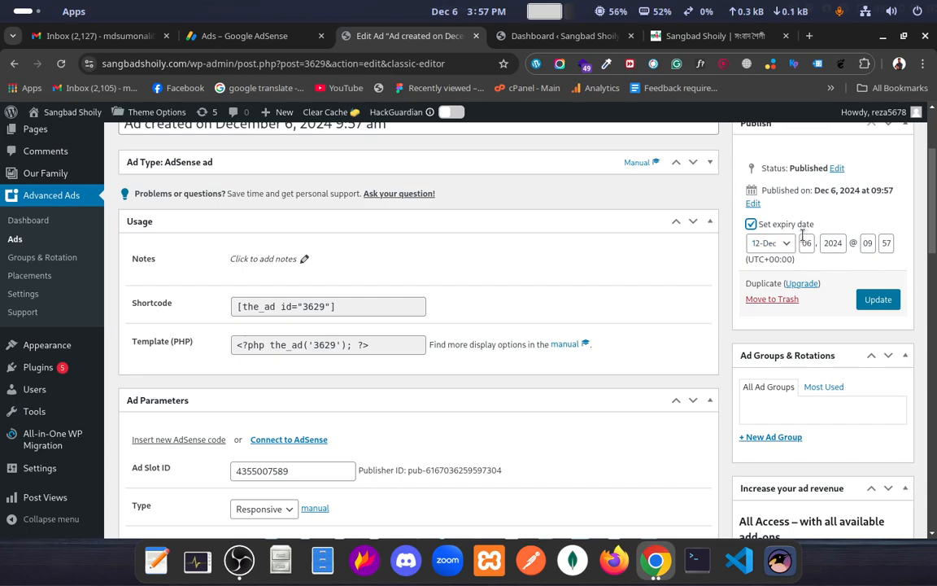
click(751, 225)
scroll(456, 261, up, 2)
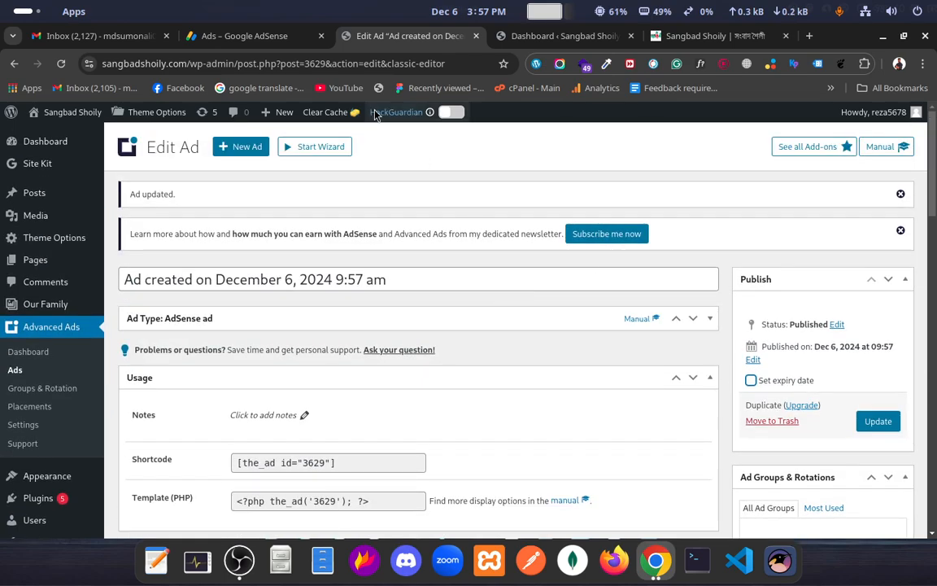
- Switch to Google AdSense and locate the single-page-side-bar-ads unit among the existing ad units
click(257, 35)
scroll(244, 325, down, 1)
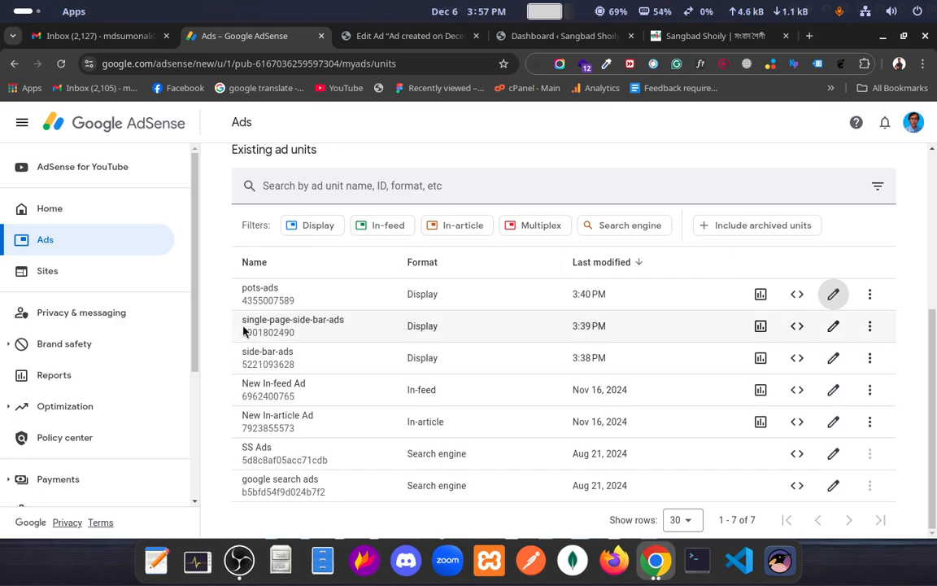
drag(242, 321, 308, 327)
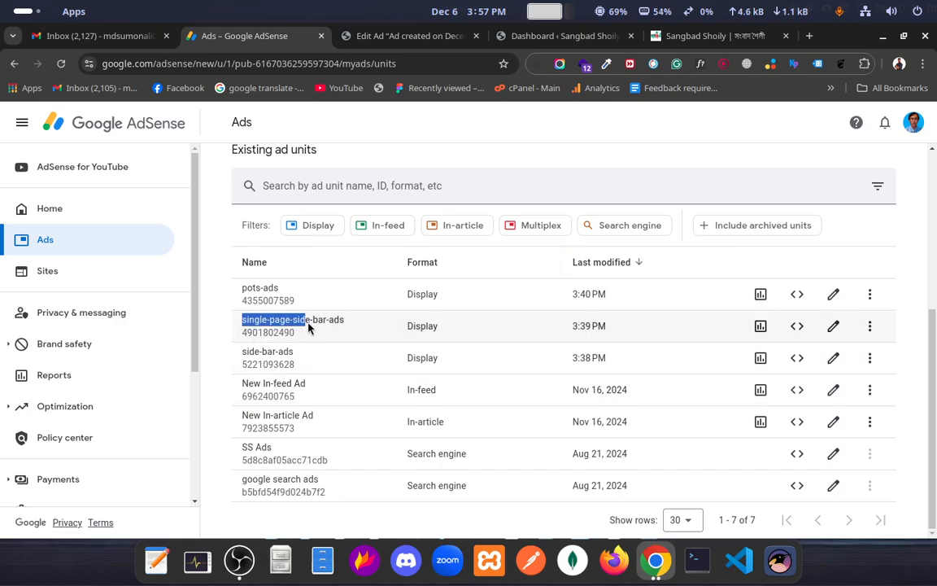
click(361, 312)
- Switch to the Sangbad Shoily homepage and examine its main column and sidebar for ad areas
click(708, 36)
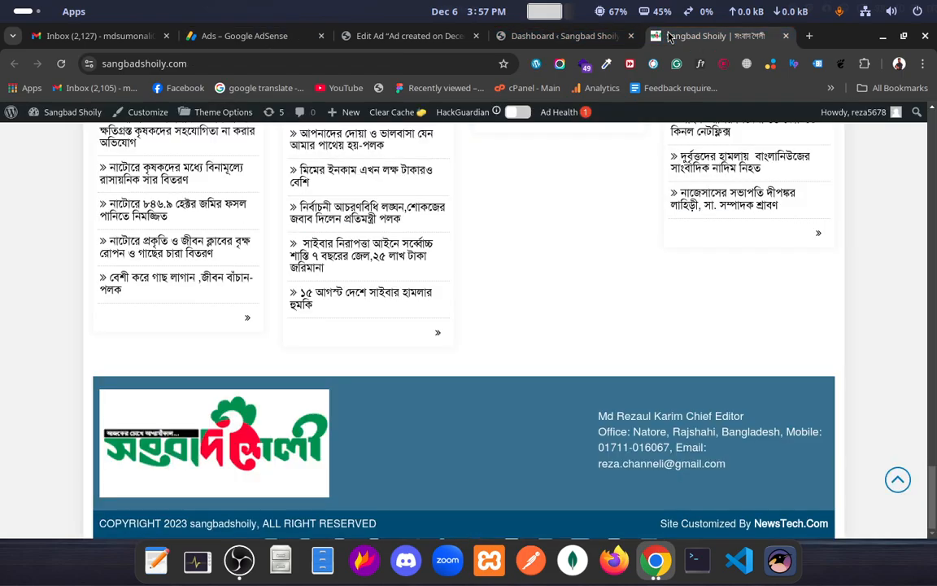
scroll(706, 345, up, 5)
scroll(706, 347, up, 5)
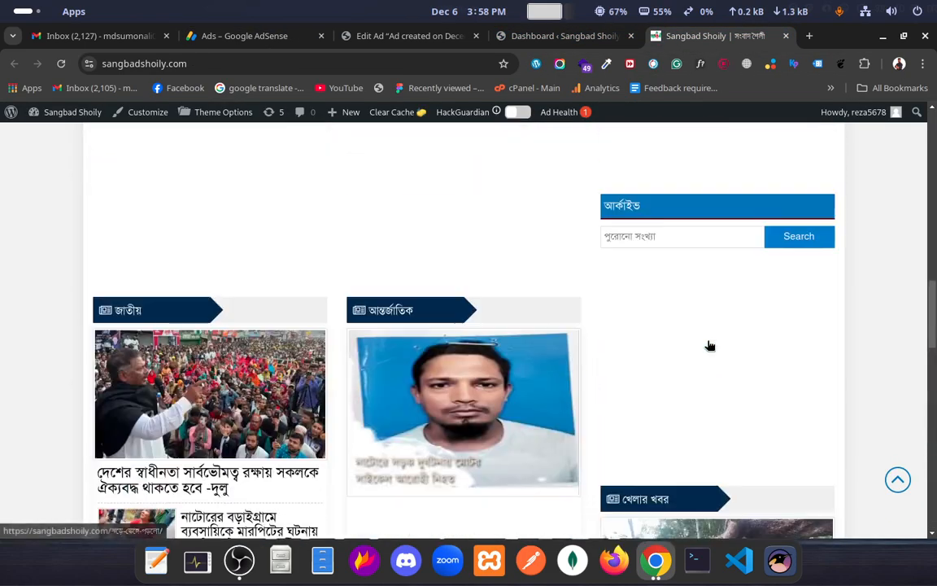
scroll(709, 345, up, 5)
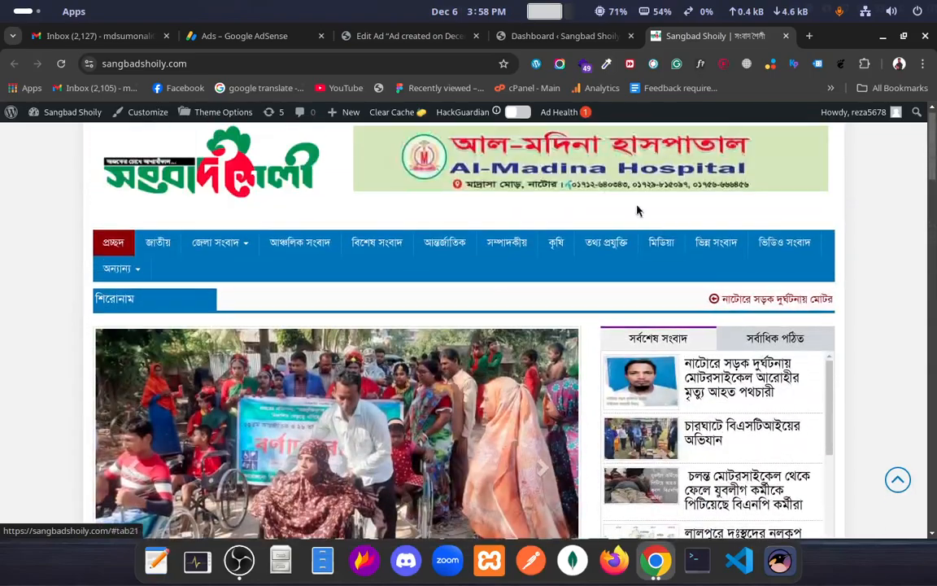
scroll(249, 408, down, 10)
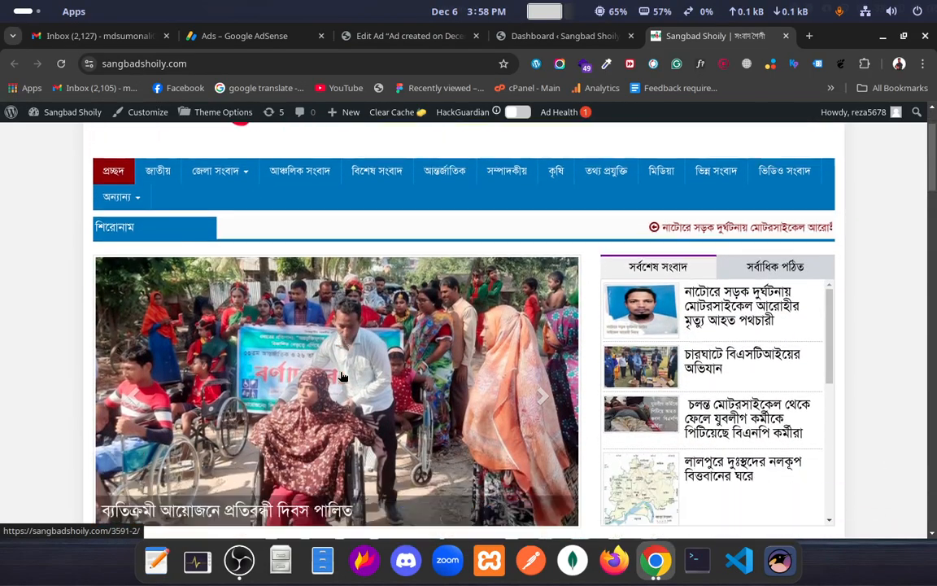
scroll(661, 415, down, 2)
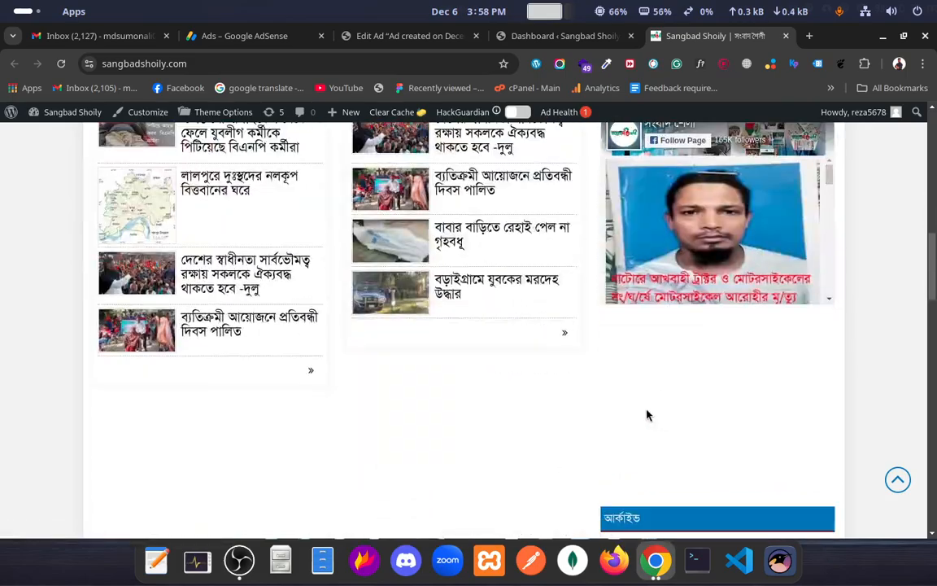
scroll(647, 414, up, 3)
scroll(419, 335, up, 2)
scroll(419, 335, down, 3)
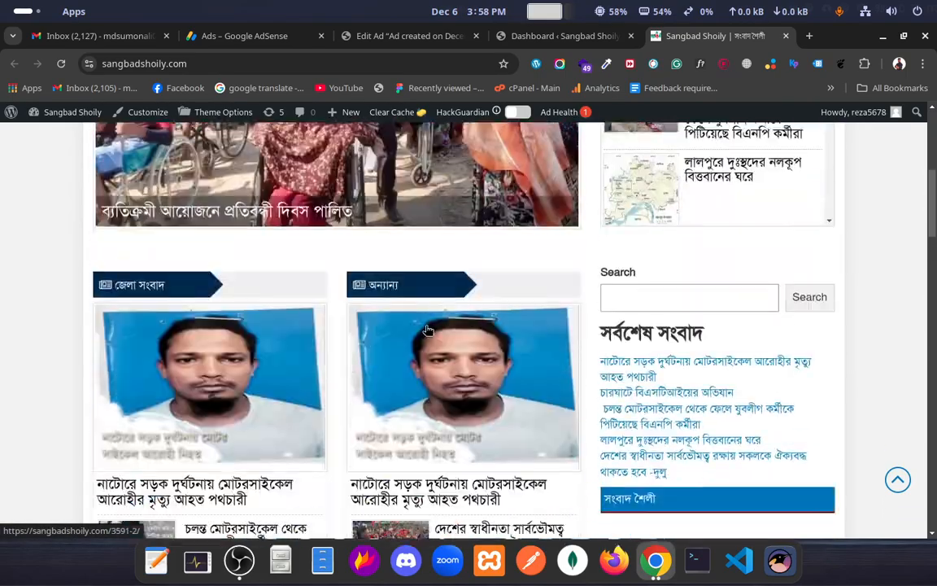
- Open the first news post under অন্যান্য, examine its sidebar and content for ad areas, and return to the homepage
click(459, 323)
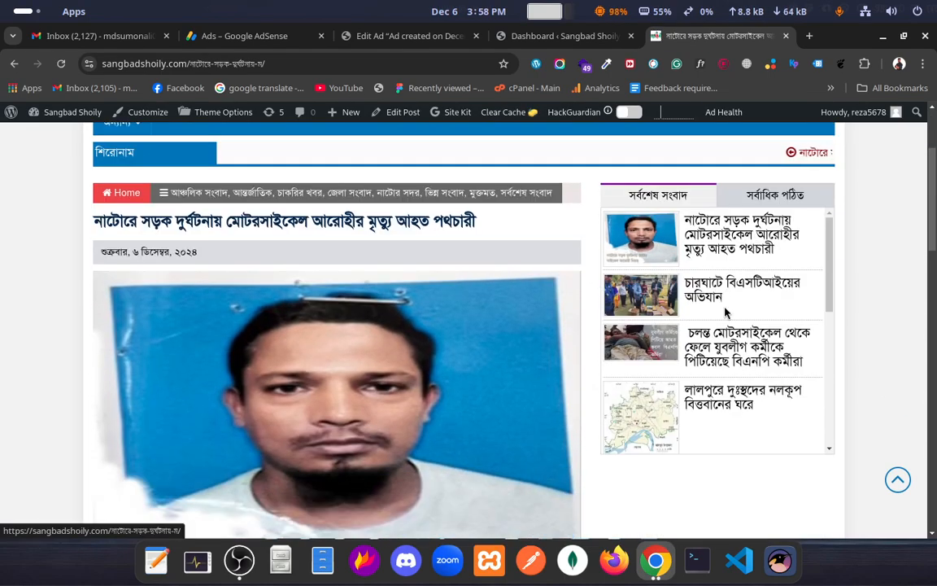
scroll(720, 350, down, 3)
scroll(715, 478, down, 4)
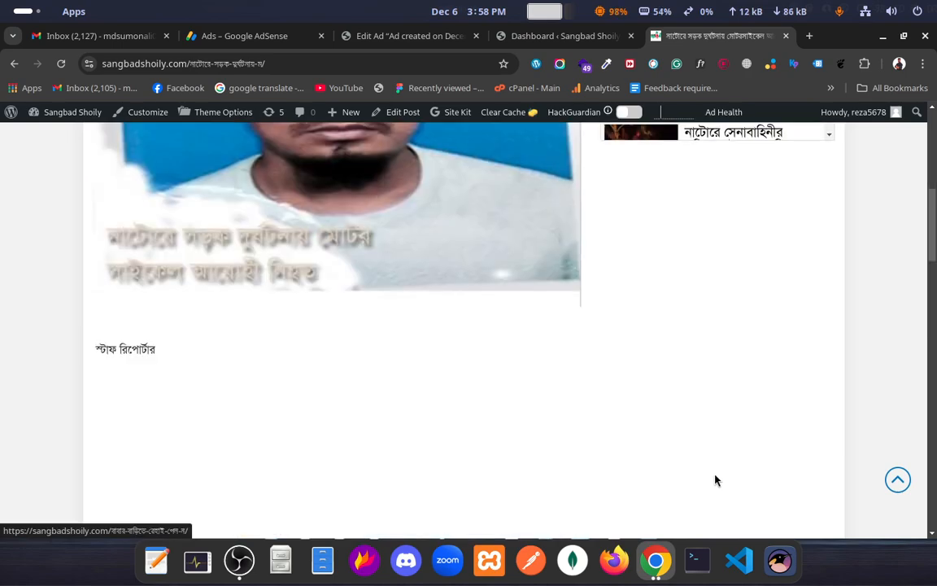
scroll(778, 332, up, 1)
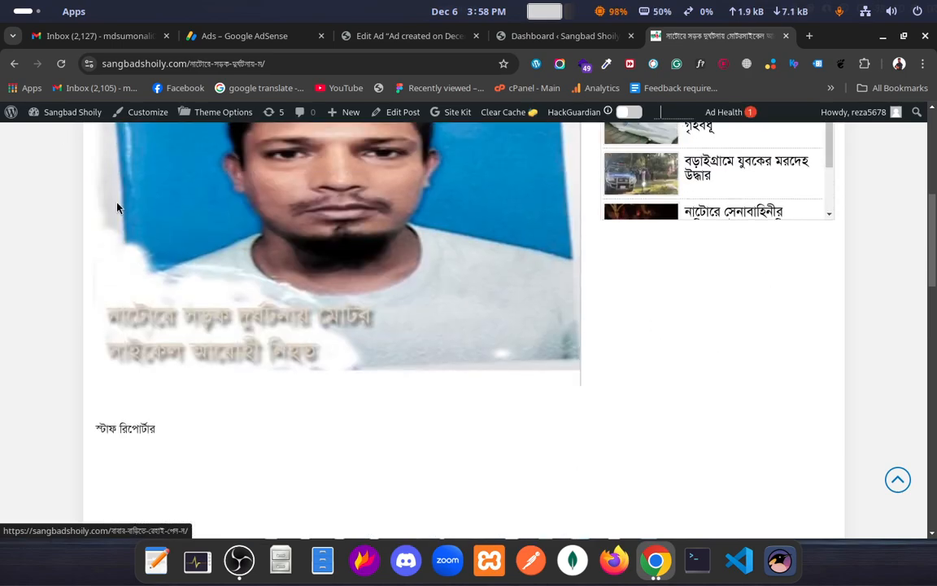
scroll(597, 382, down, 3)
scroll(488, 268, up, 3)
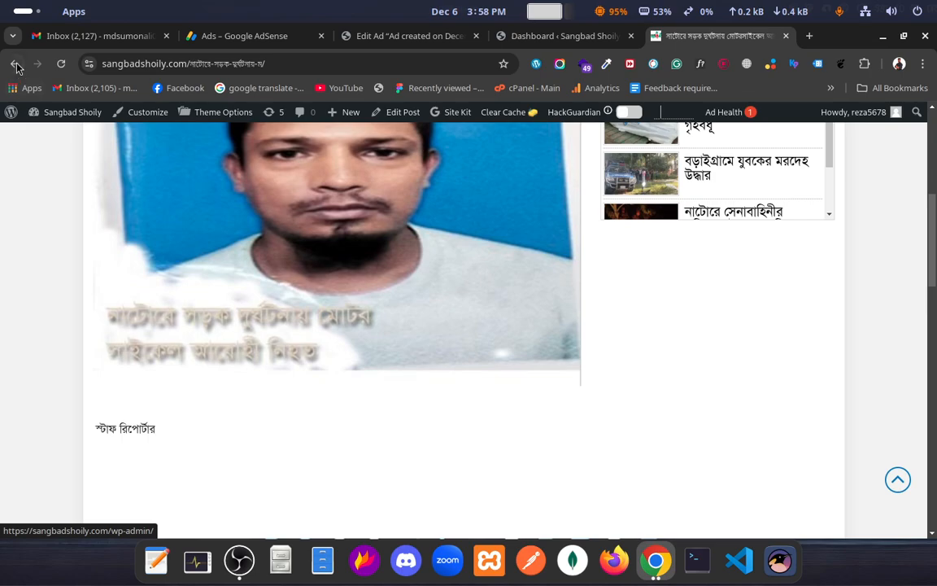
click(15, 64)
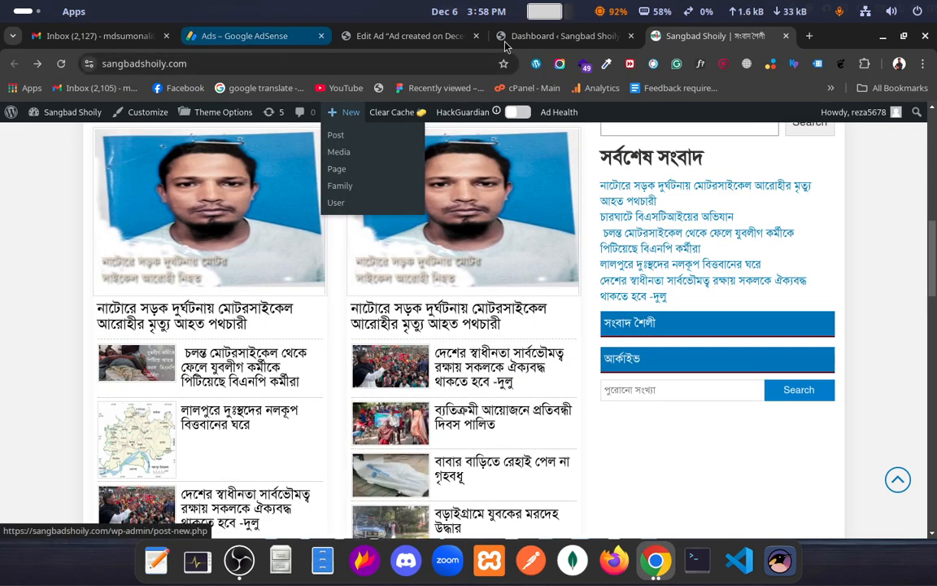
- In Google AdSense, get the HTML code of the single-page-side-bar-ads unit and copy it
click(258, 36)
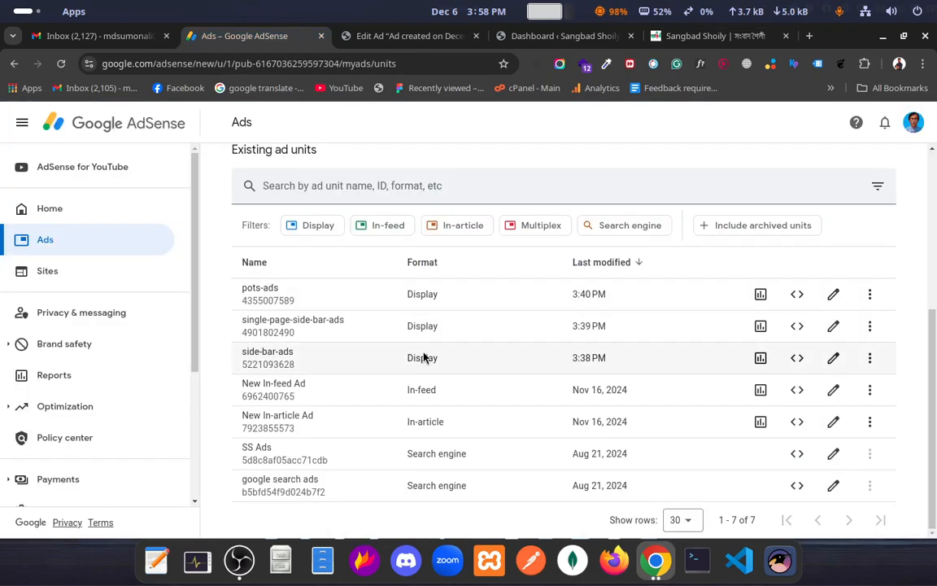
click(831, 326)
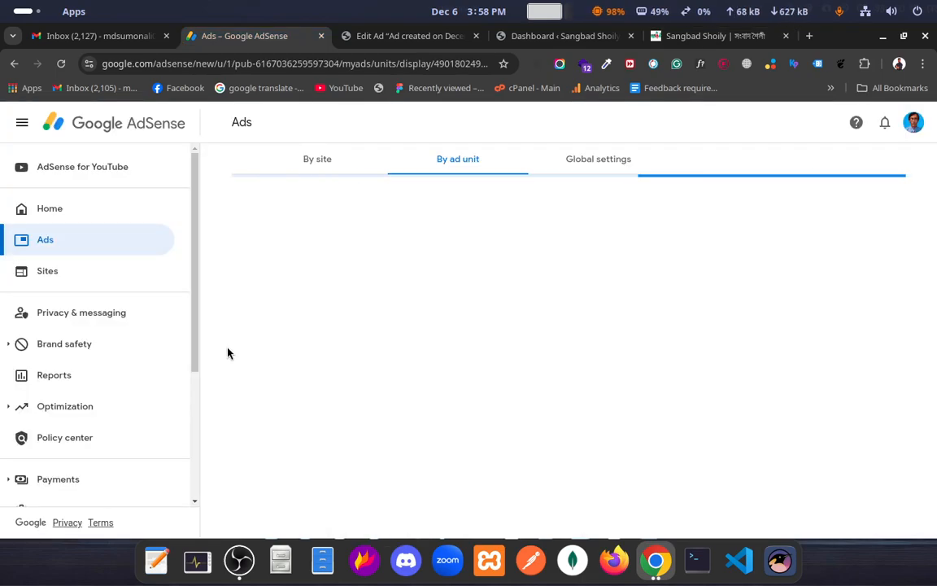
click(51, 460)
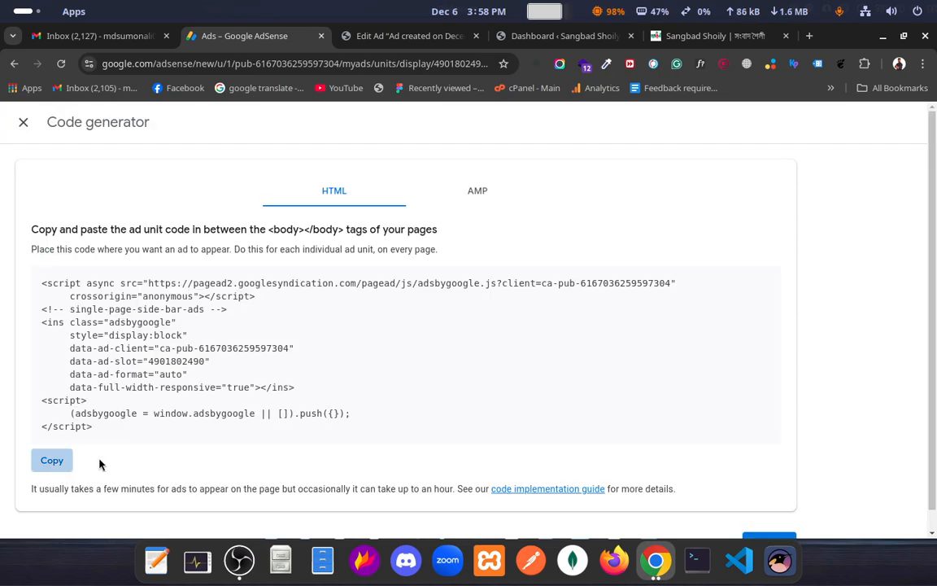
- Switch to the WordPress ad editor and start a new AdSense ad titled single-side-bar-ads, continuing to its parameters
click(366, 35)
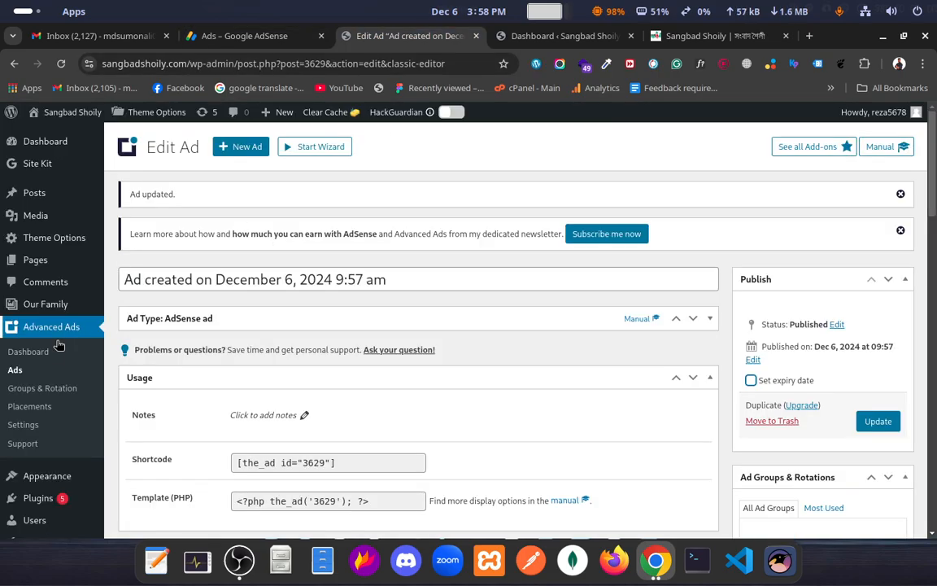
click(244, 146)
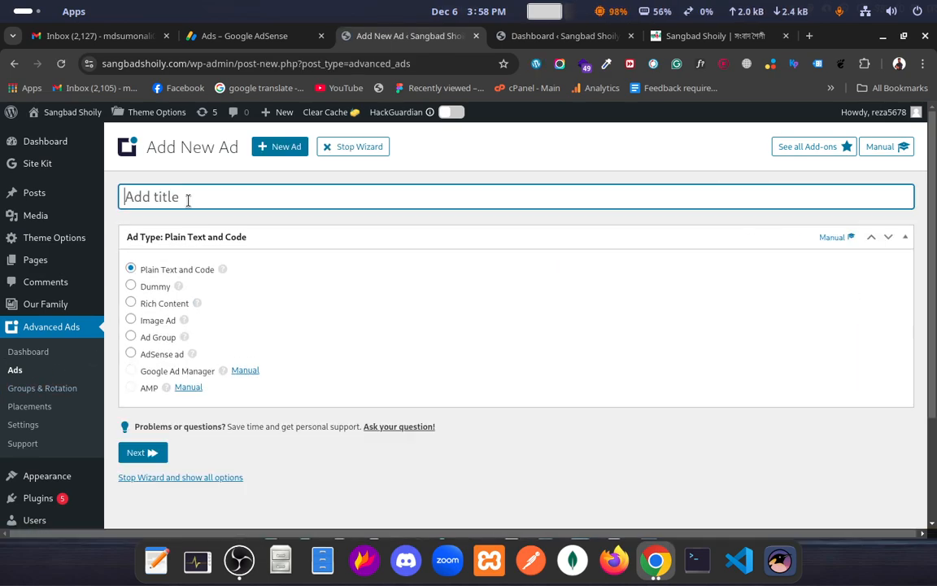
text(si)
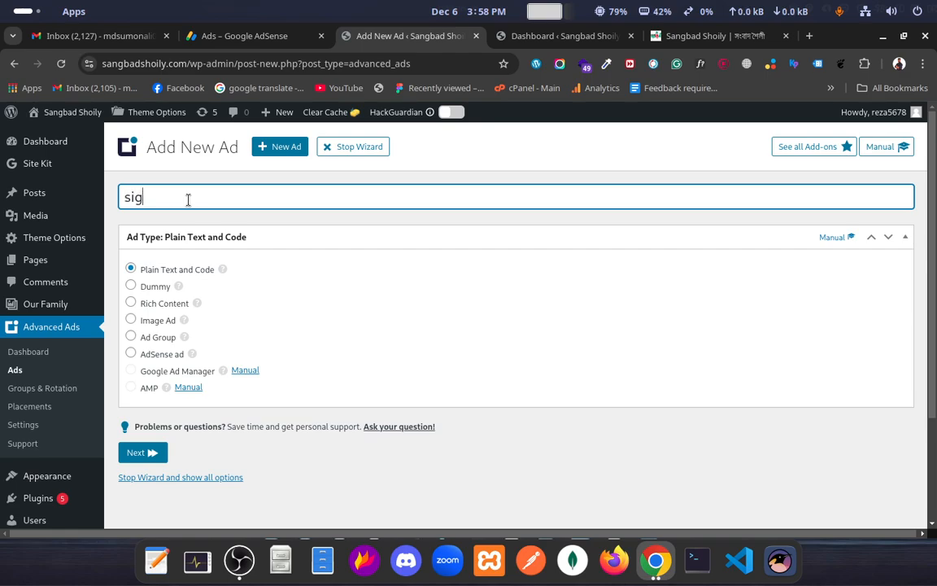
text(ngle-side-bar-ads)
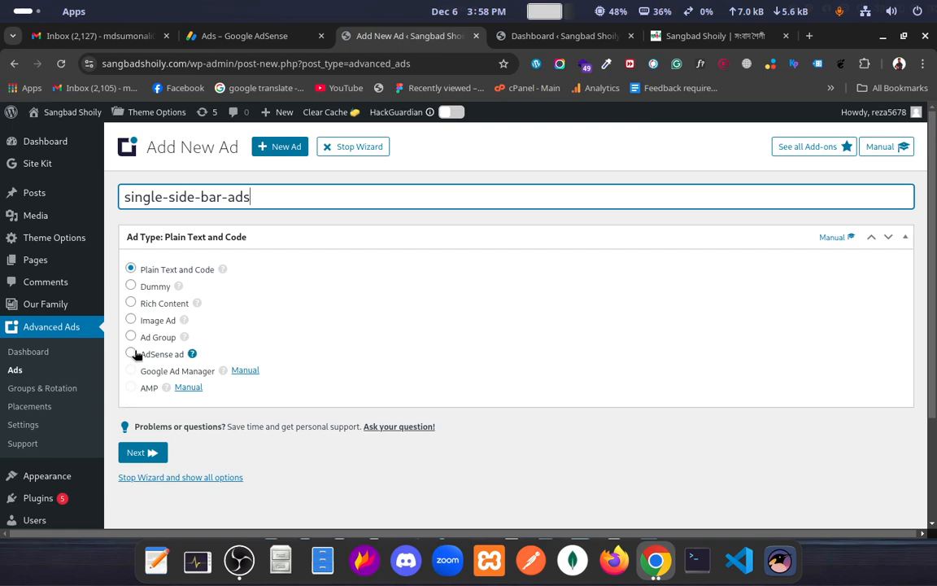
click(131, 354)
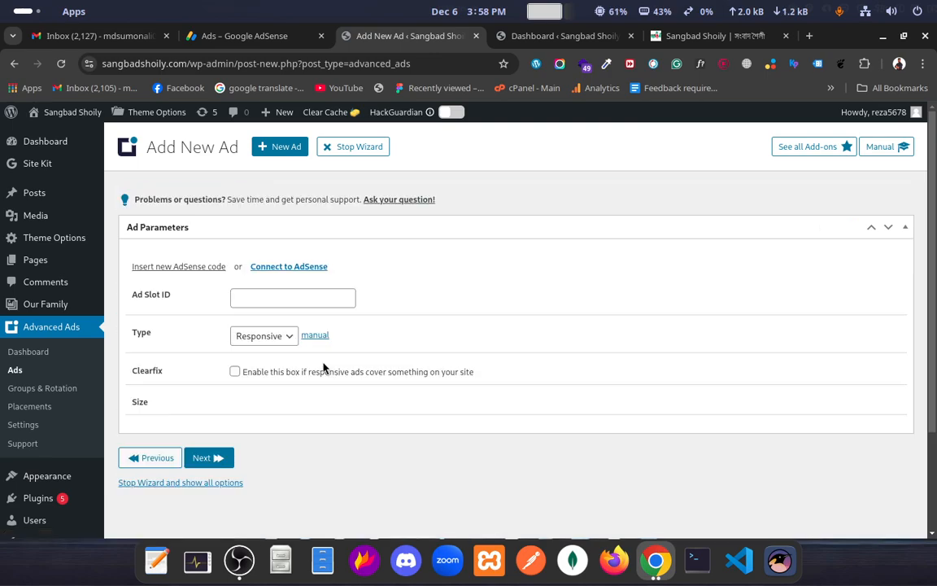
- Insert the copied single-page-side-bar-ads code as new AdSense code and get the ad details from it
click(179, 214)
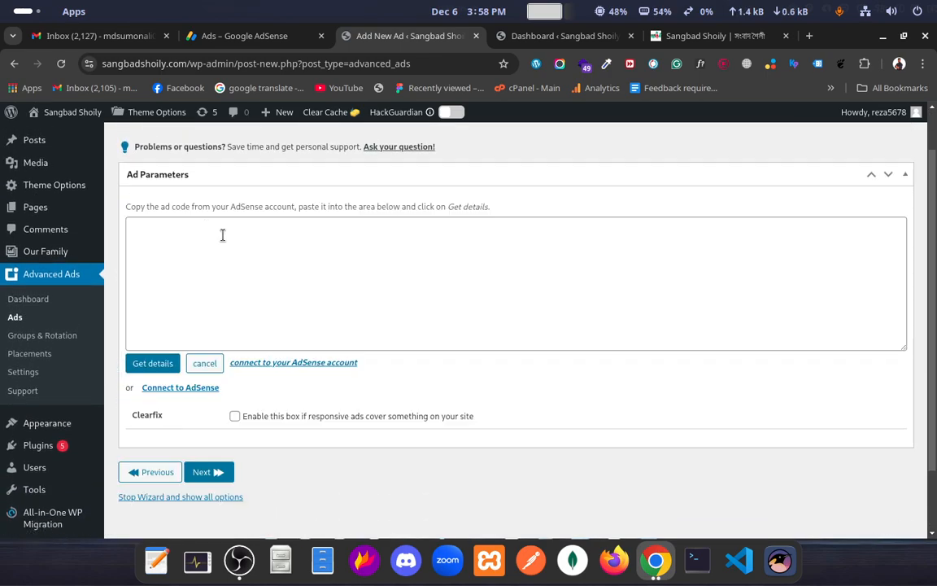
click(222, 234)
key(ctrl+v)
click(153, 365)
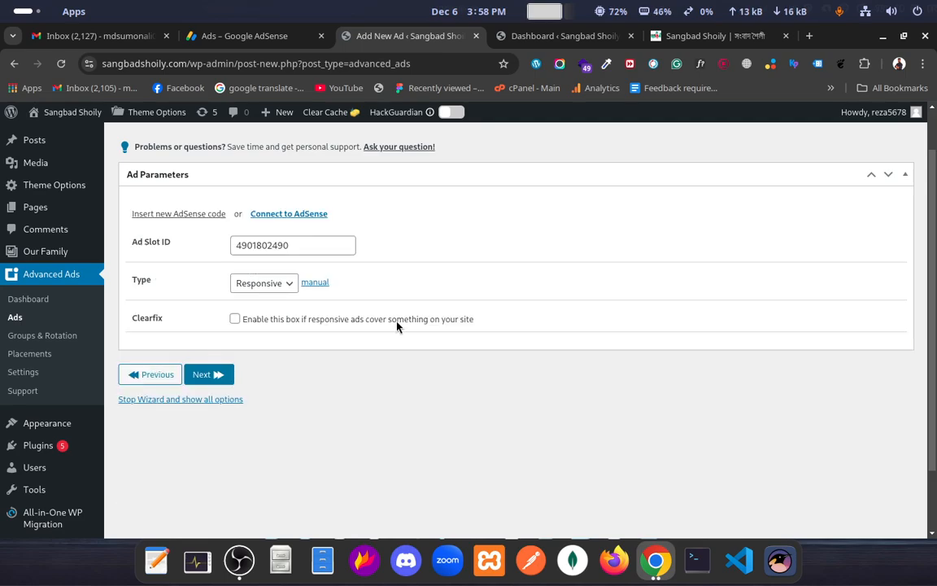
- Keep the Responsive type, save the single-side-bar-ads ad without targeting conditions, and go to its placement choices
scroll(398, 326, up, 2)
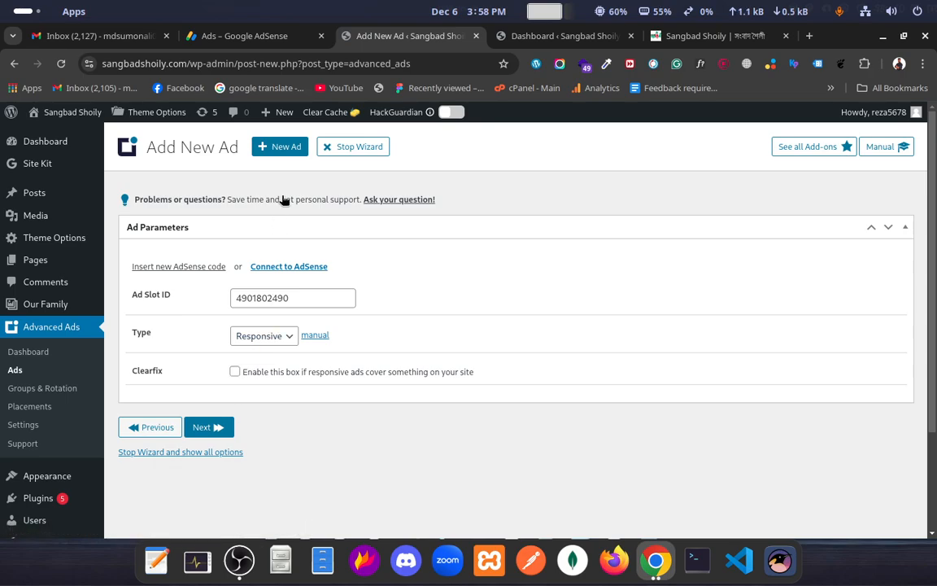
click(208, 428)
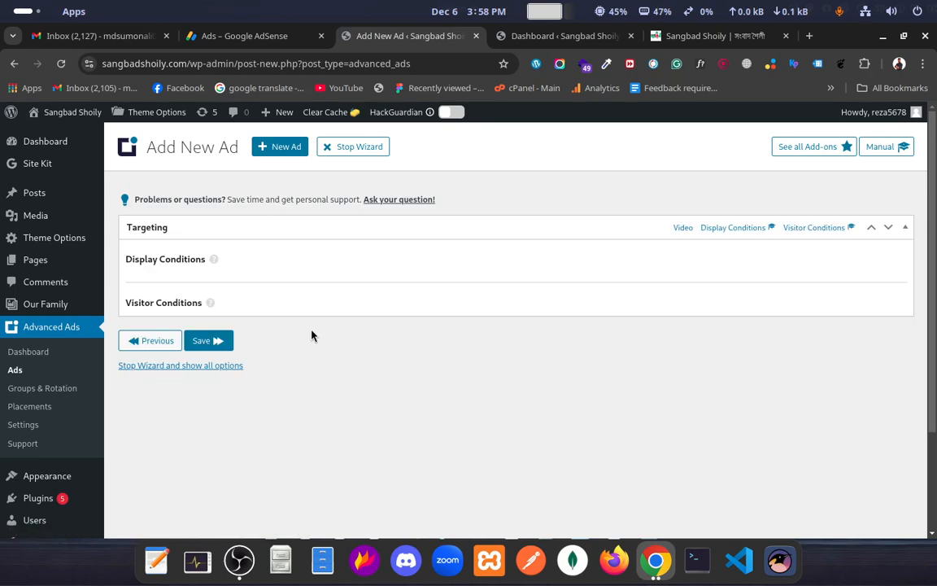
click(208, 342)
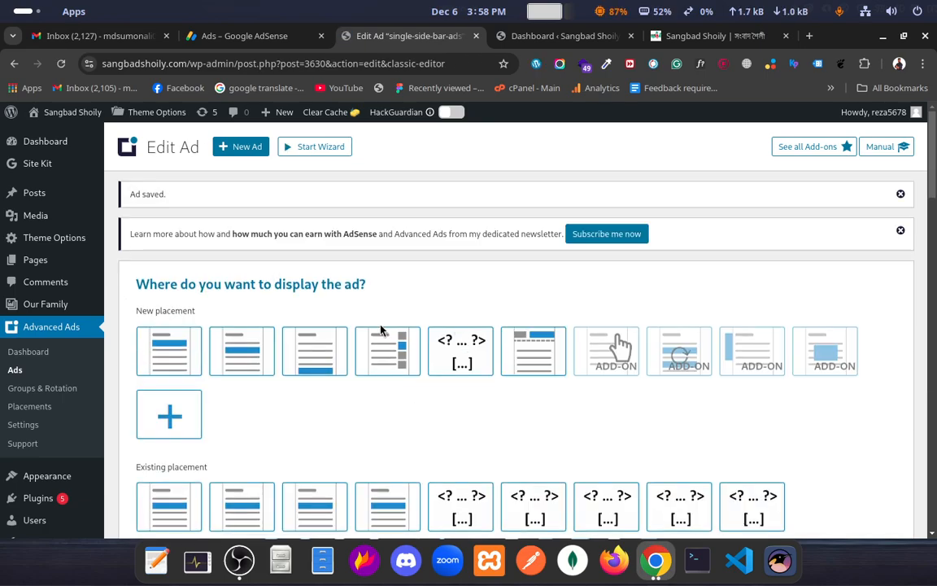
scroll(455, 278, down, 2)
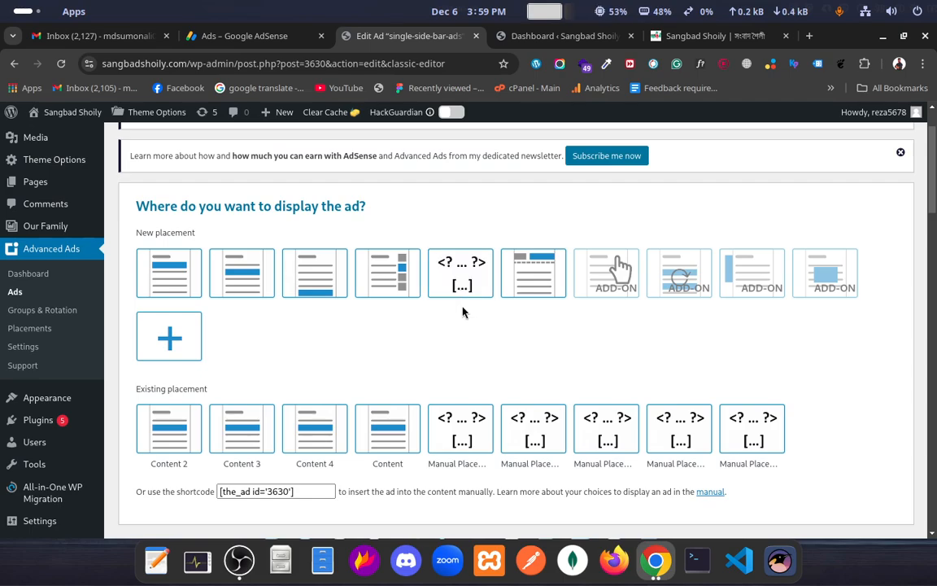
- Choose the PHP or Shortcode placement for displaying the single-side-bar-ads ad
click(465, 276)
scroll(291, 309, down, 2)
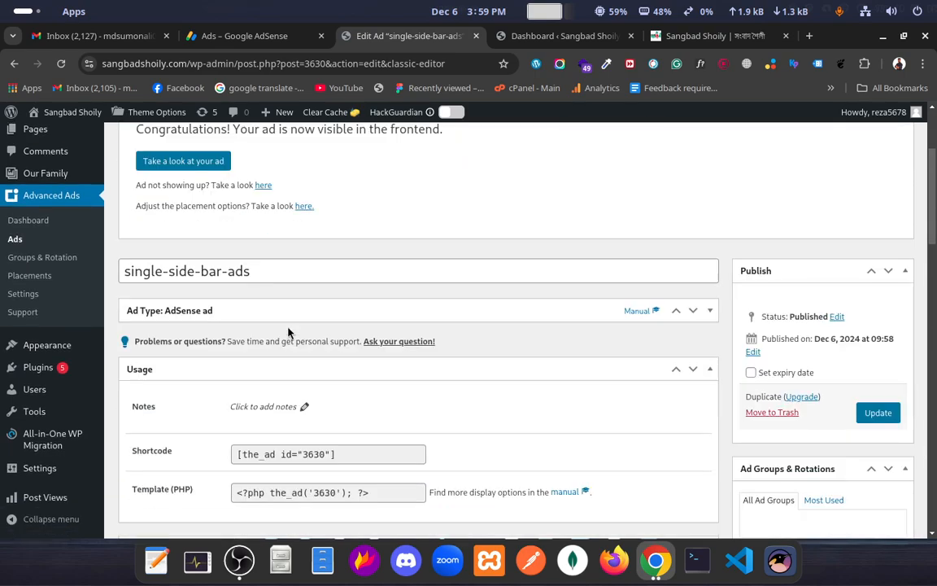
scroll(289, 332, down, 2)
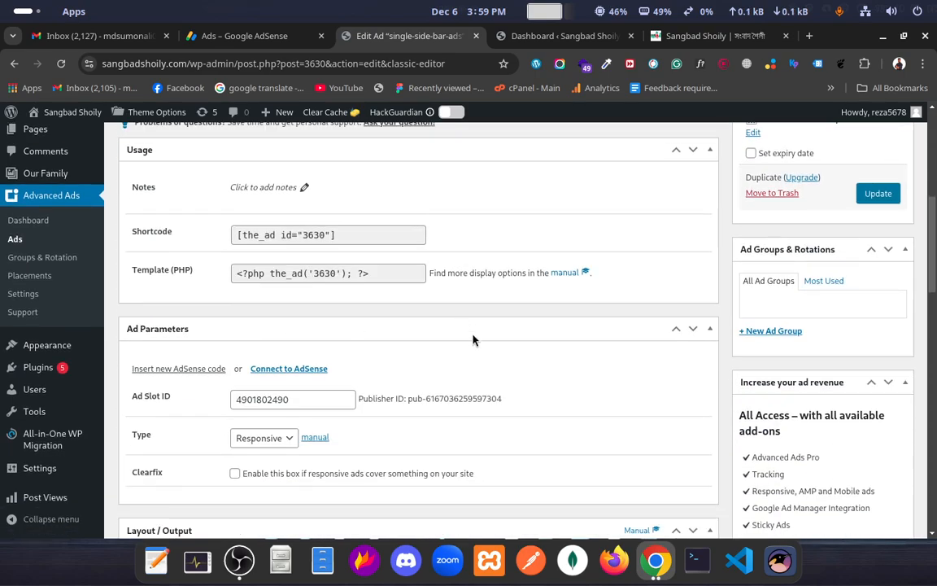
- Copy the single-side-bar-ads shortcode [the_ad id="3630"] and update the ad
click(256, 234)
right_click(251, 235)
click(274, 253)
scroll(431, 325, up, 5)
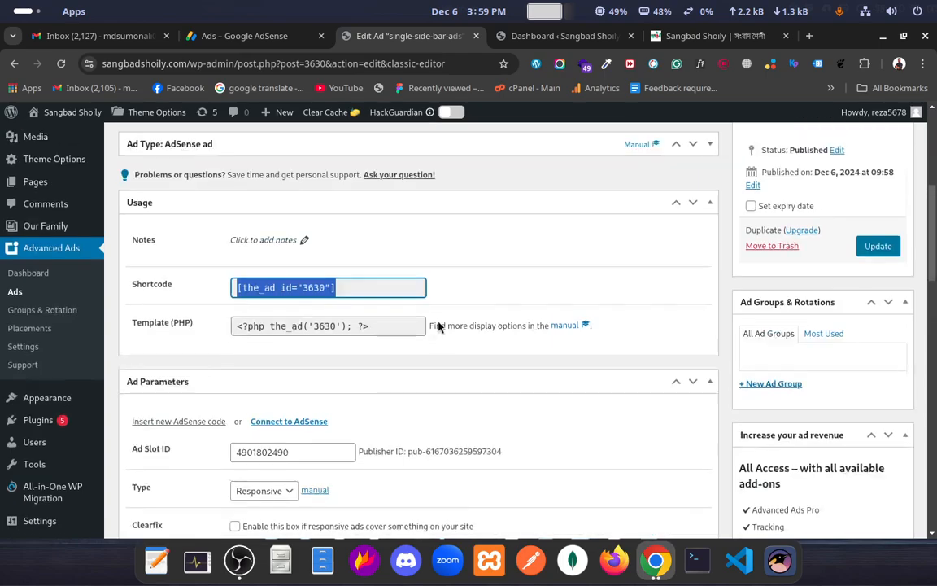
scroll(438, 327, down, 1)
click(878, 349)
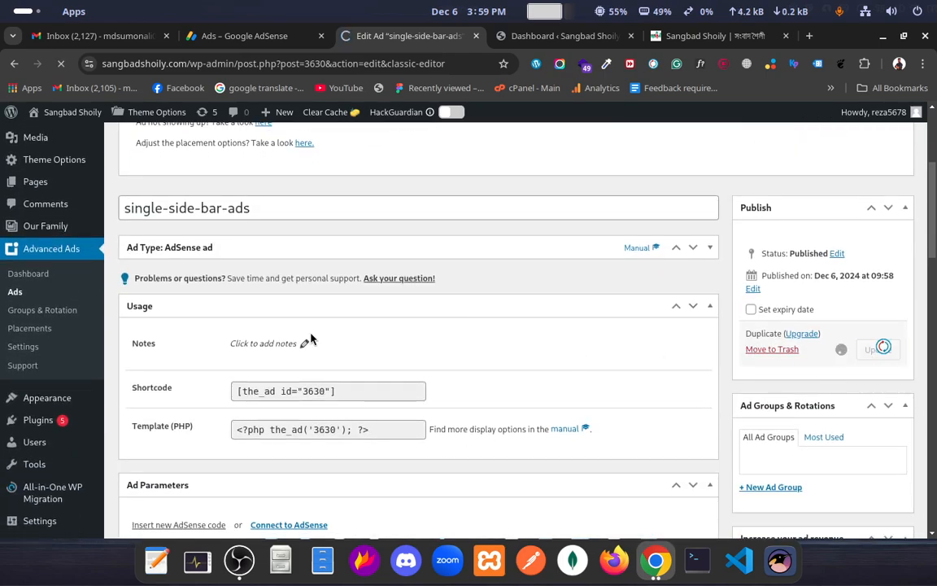
- Go to the site's Widgets settings and expand the Single Sidebar widget area
scroll(344, 329, down, 2)
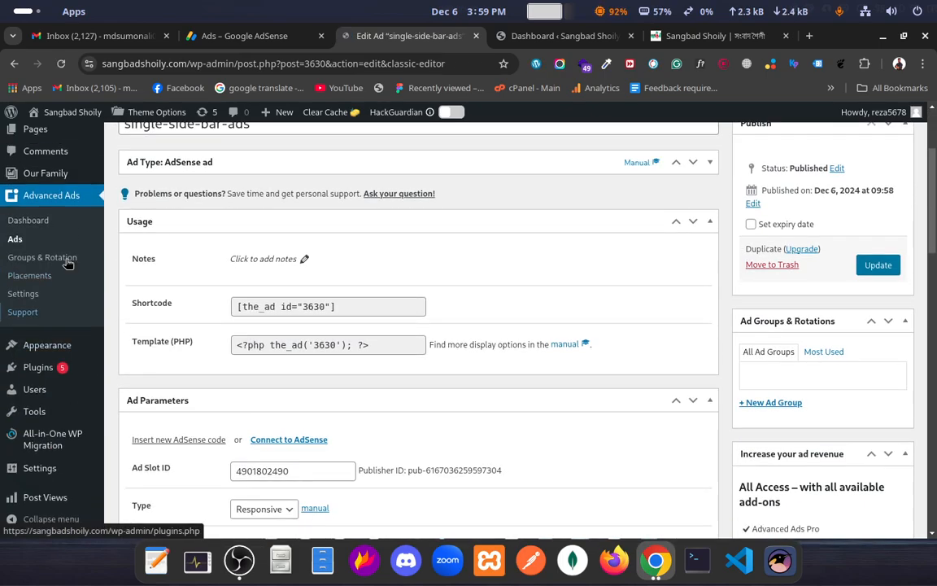
mouse_move(96, 359)
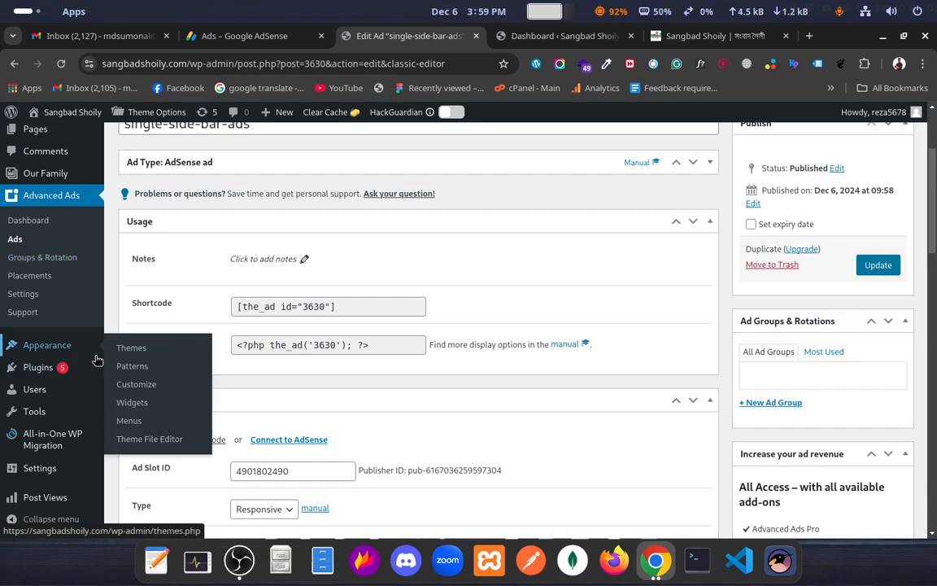
click(132, 403)
scroll(519, 391, down, 4)
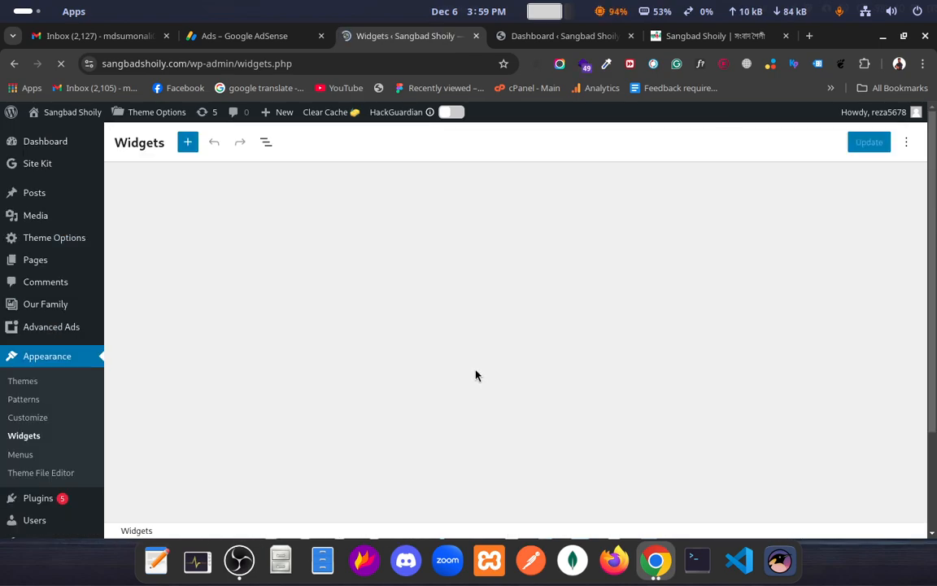
scroll(417, 368, down, 6)
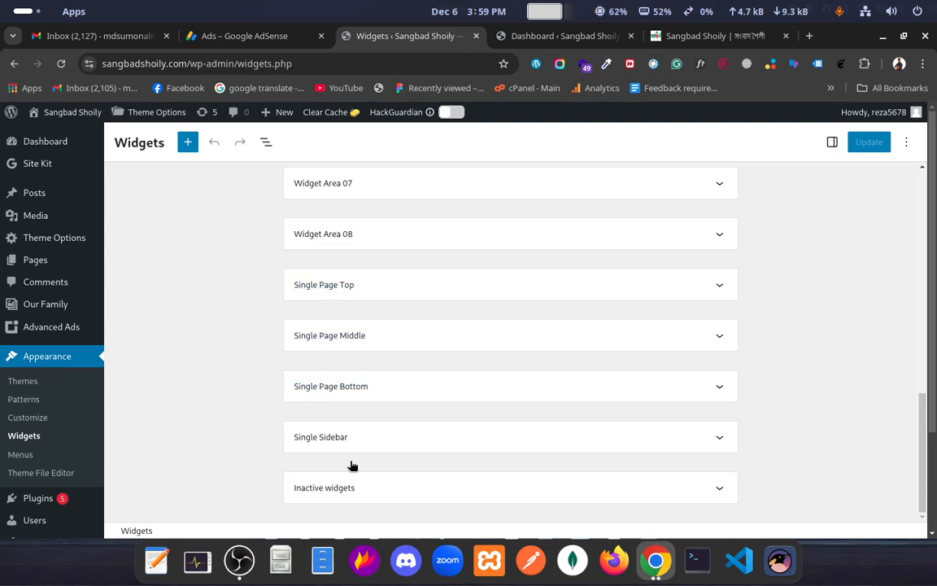
scroll(391, 429, down, 2)
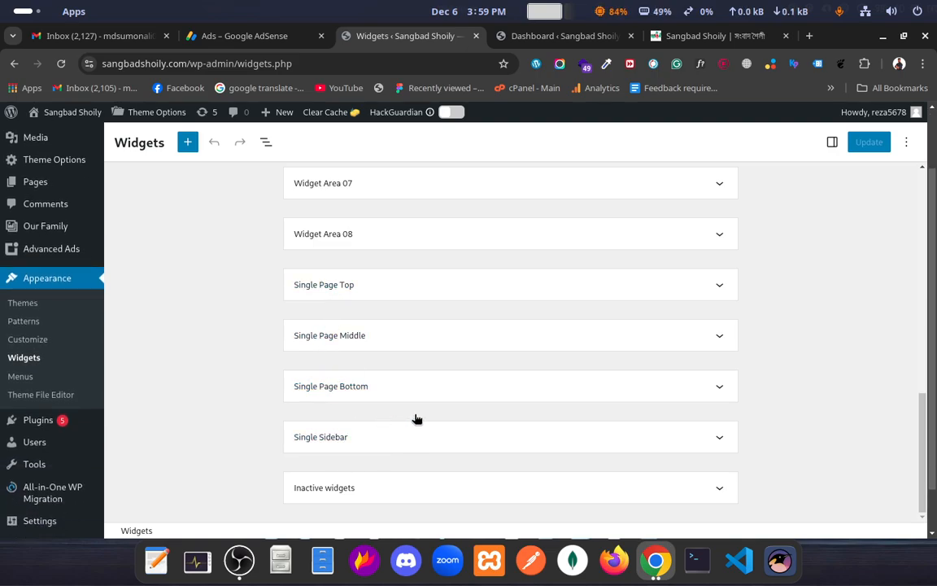
click(719, 437)
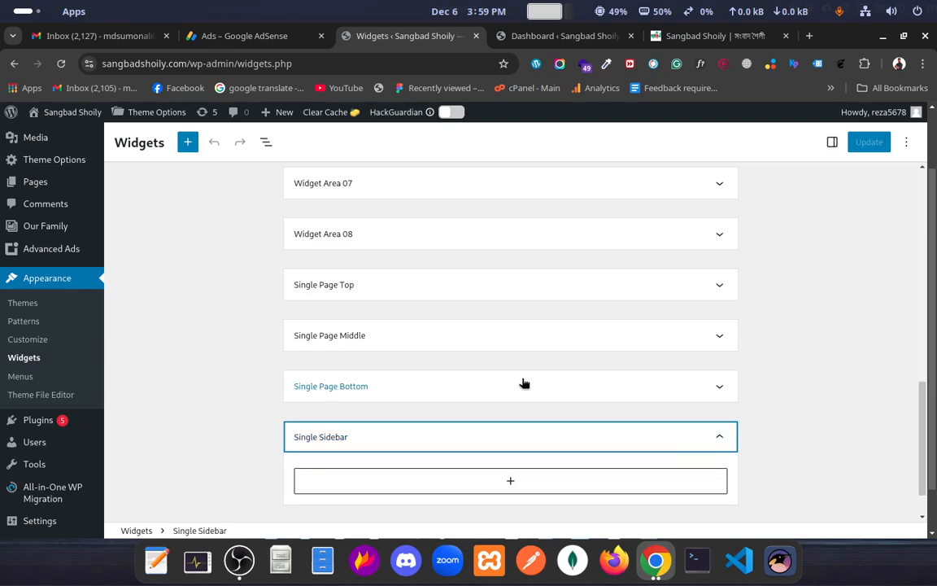
- Add a Shortcode block containing [the_ad id="3630"] to the Single Sidebar area and save the widgets
click(510, 429)
scroll(514, 450, down, 2)
scroll(433, 518, down, 2)
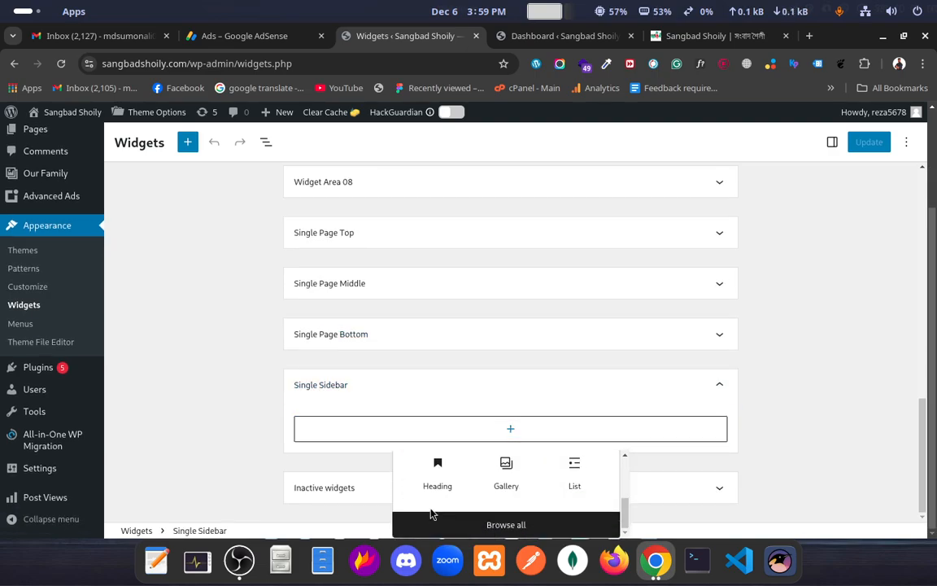
scroll(432, 508, up, 1)
click(437, 486)
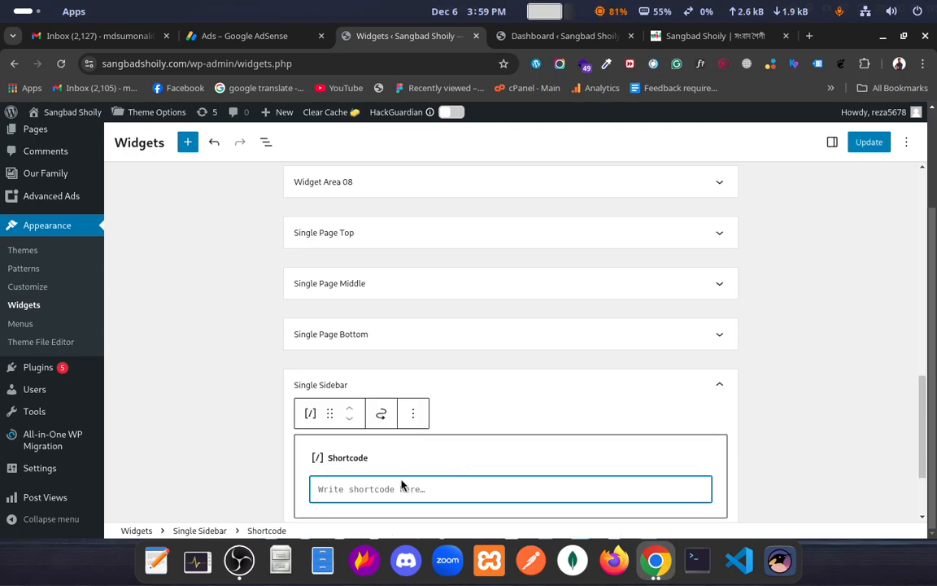
click(864, 145)
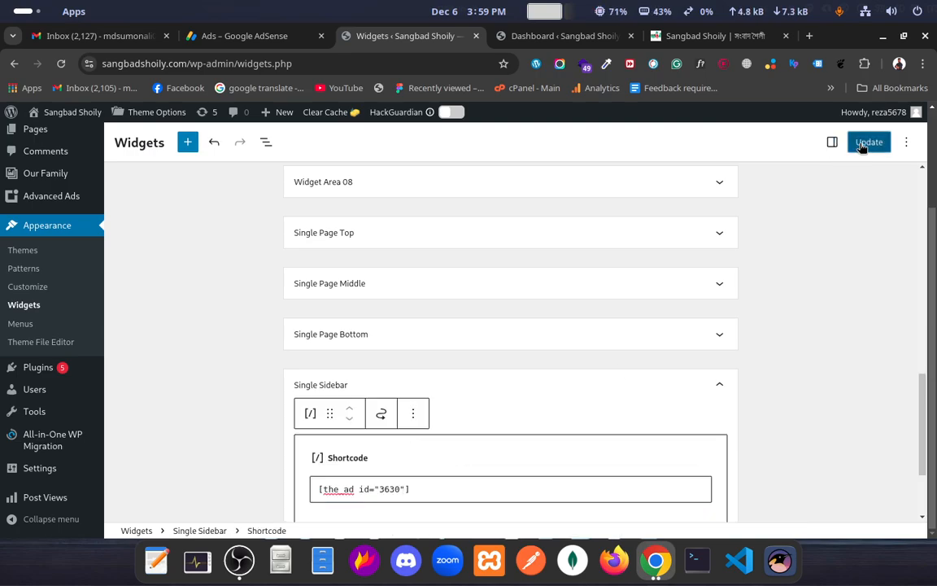
scroll(525, 257, up, 3)
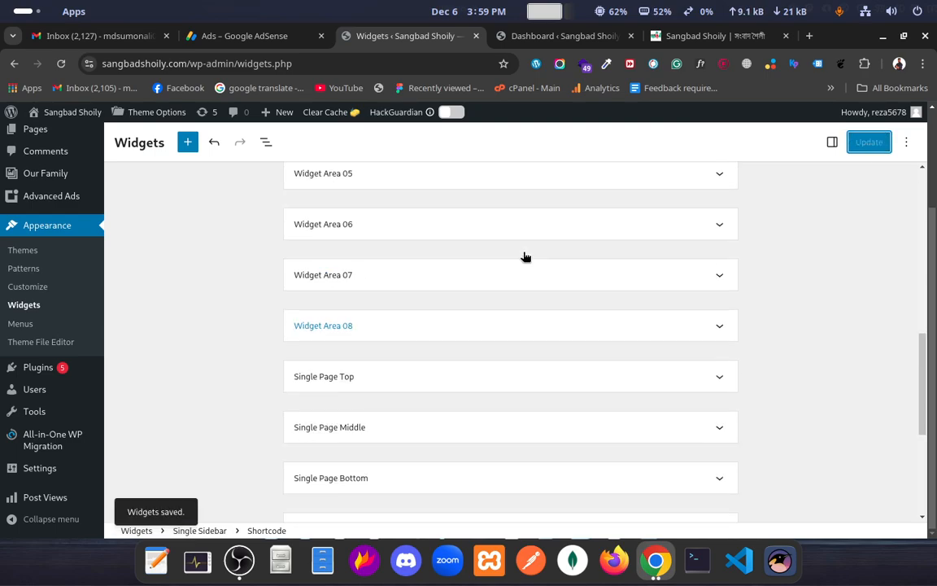
- Switch to Google AdSense, copy the HTML code of the side-bar-ads unit, and finish its code generator
click(244, 36)
scroll(729, 476, down, 1)
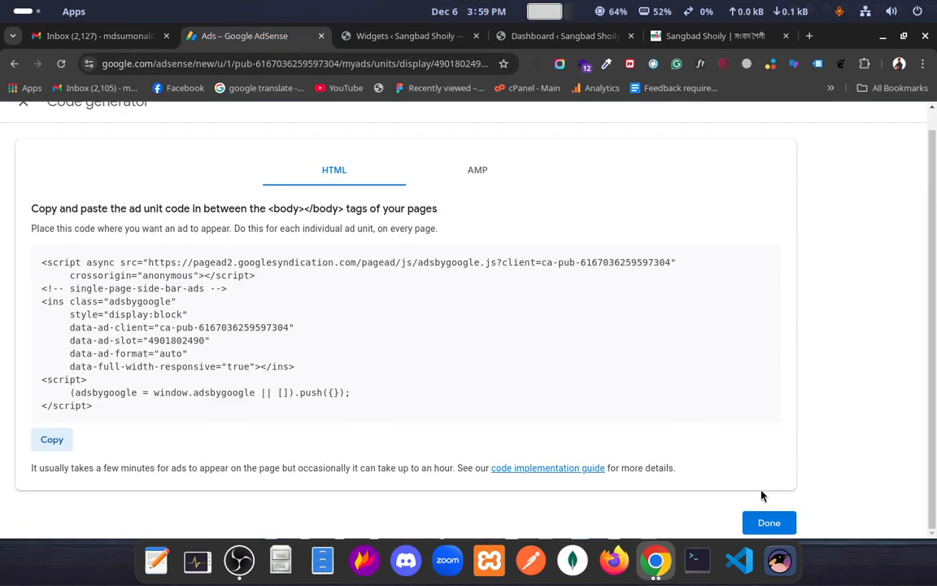
click(768, 523)
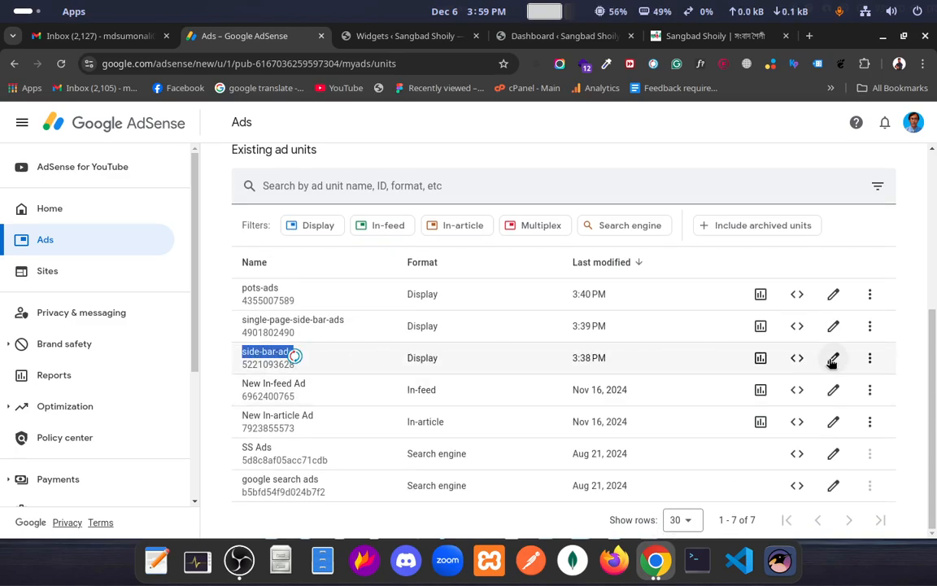
click(797, 358)
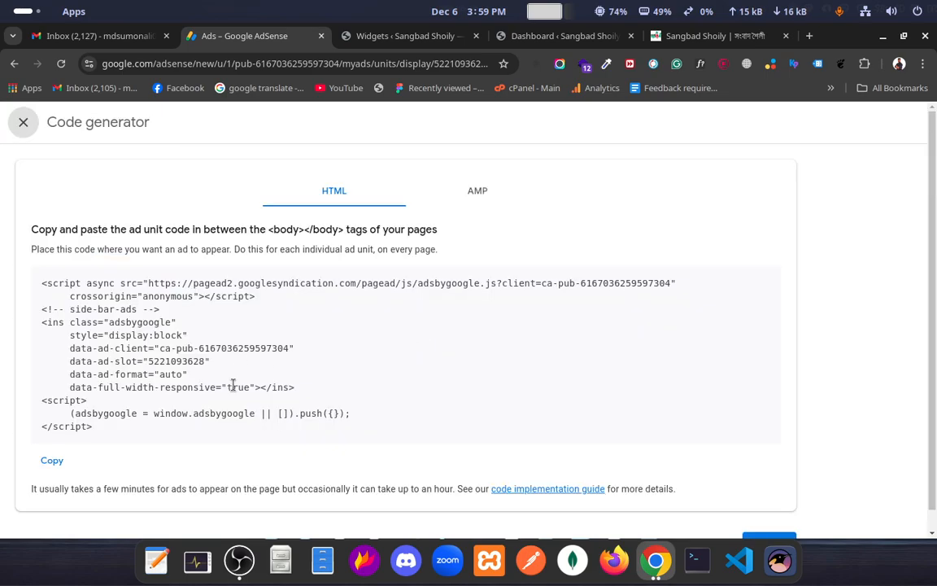
click(51, 459)
scroll(493, 412, down, 1)
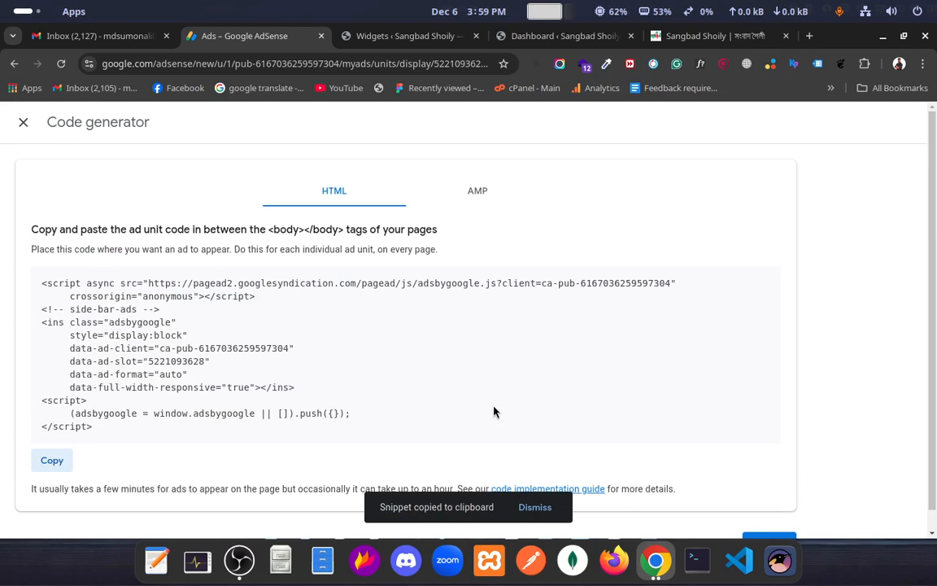
click(768, 523)
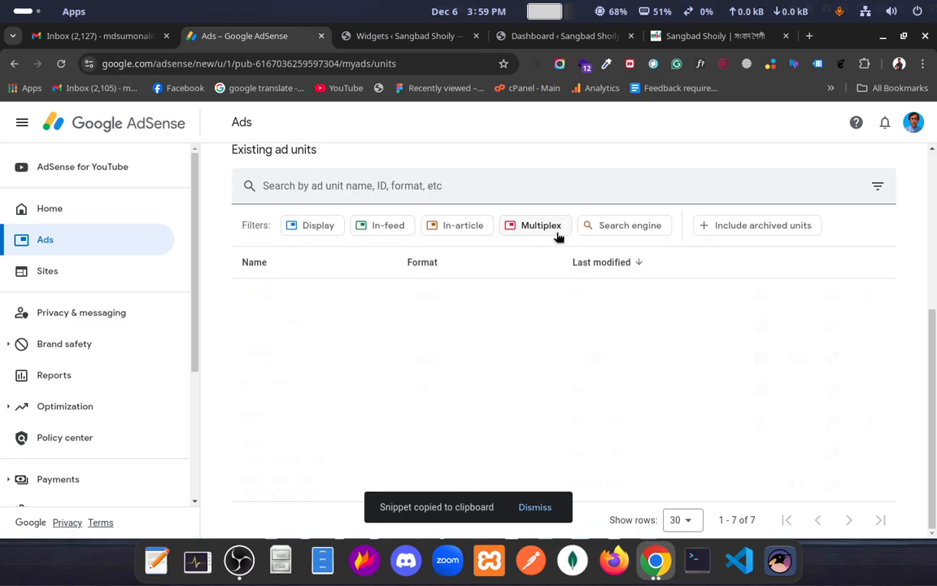
- Switch to WordPress and start a new AdSense ad titled side-bar in Advanced Ads, continuing to its parameters
click(398, 36)
mouse_move(79, 214)
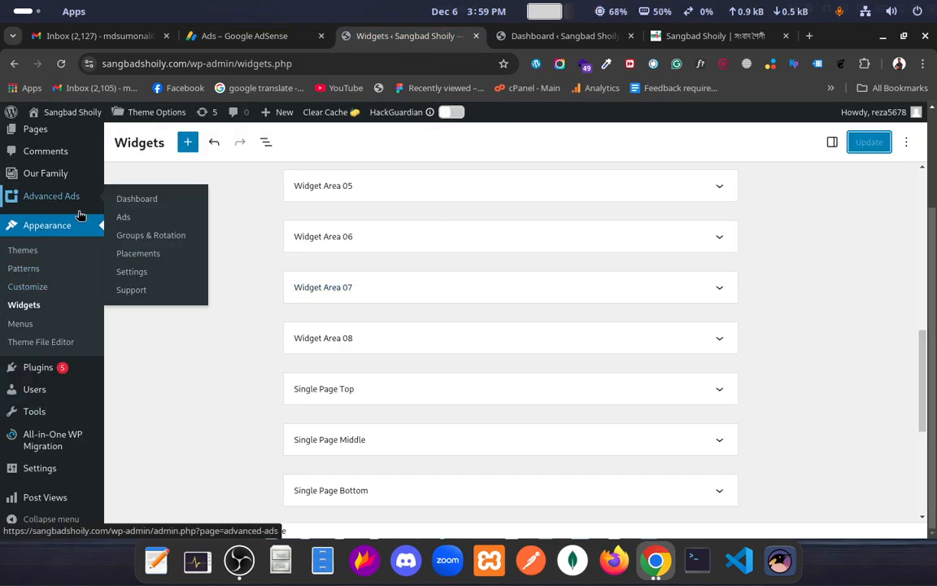
click(122, 218)
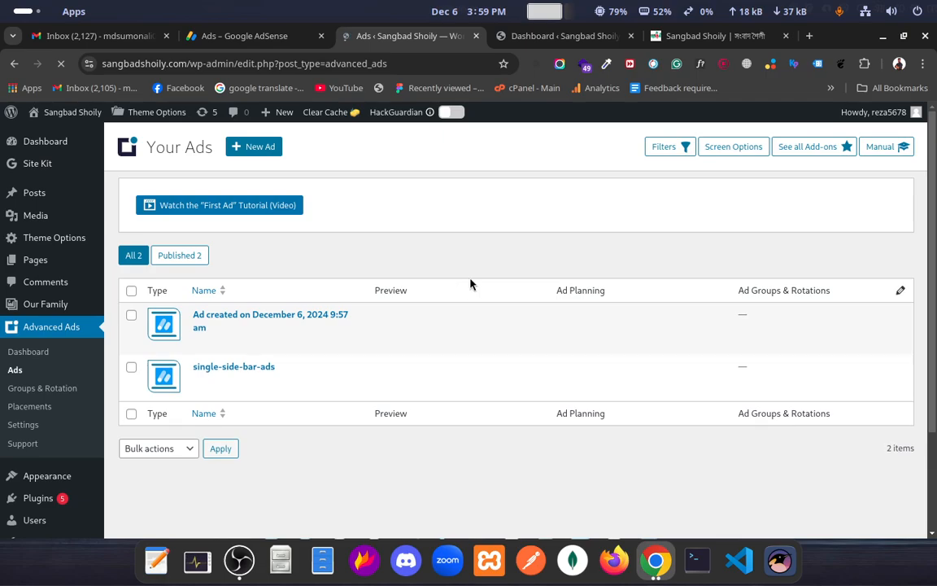
click(248, 151)
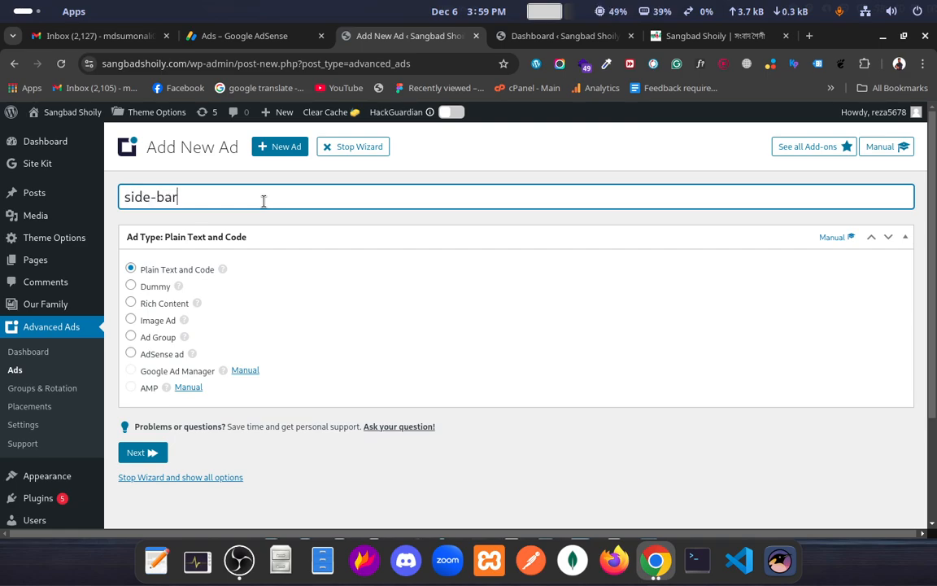
click(131, 354)
scroll(282, 288, down, 3)
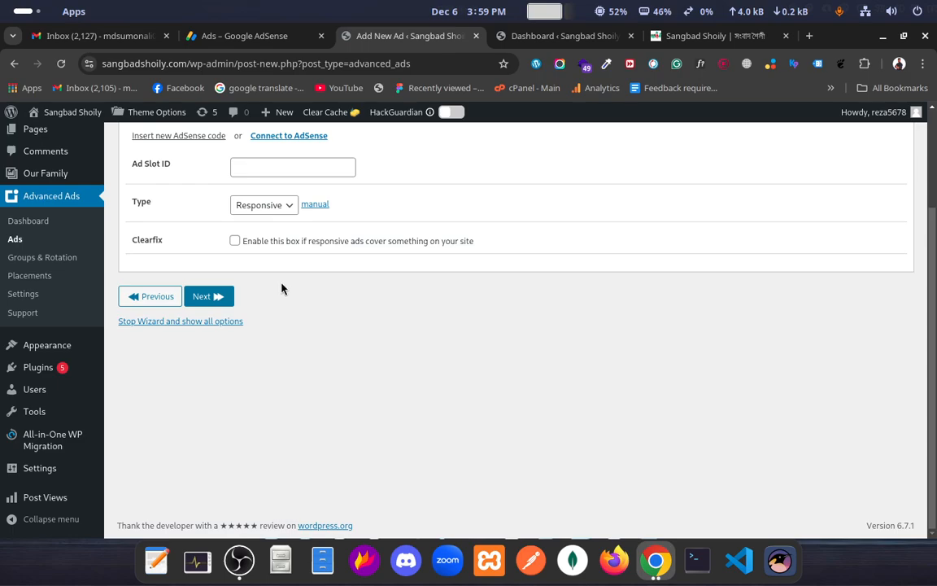
- Insert the copied side-bar-ads code as new AdSense code and get the ad details from it
scroll(230, 254, up, 3)
click(178, 382)
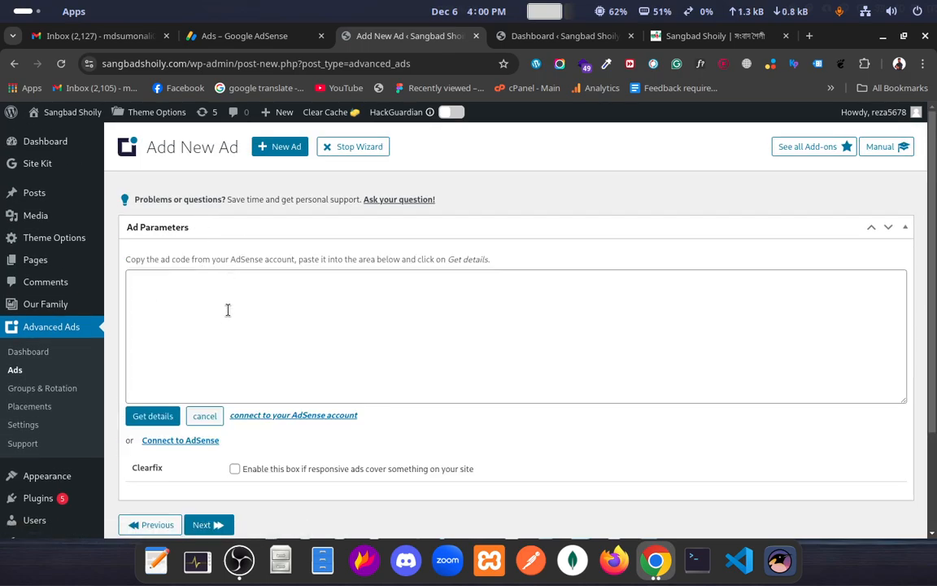
key(ctrl+v)
click(152, 416)
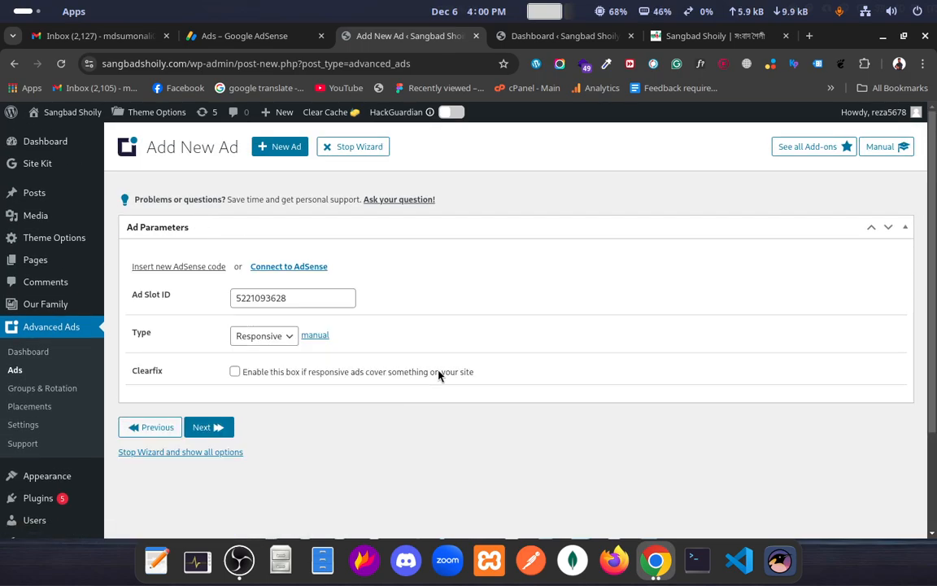
- Save the side-bar ad as Responsive without targeting conditions and choose the PHP or Shortcode placement for it
click(216, 429)
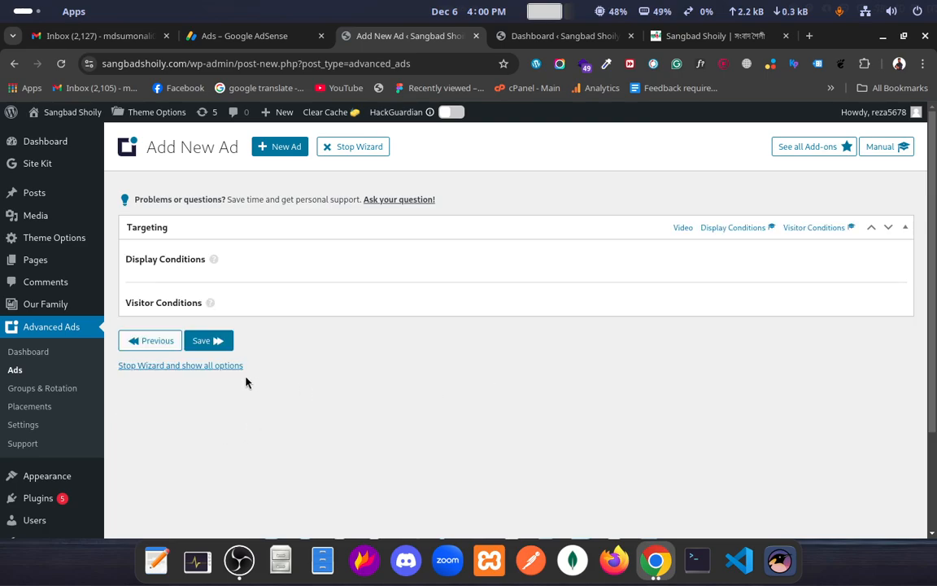
click(209, 342)
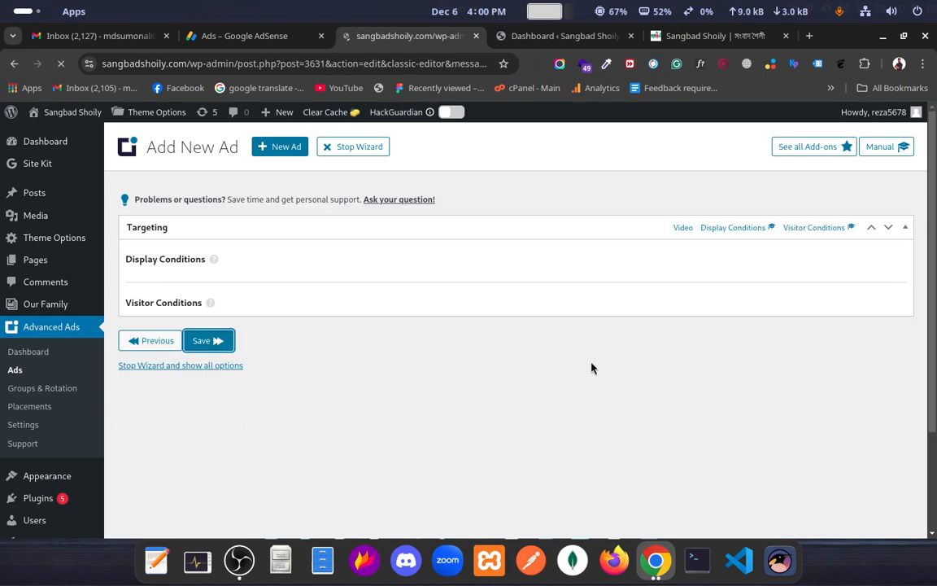
scroll(585, 366, down, 3)
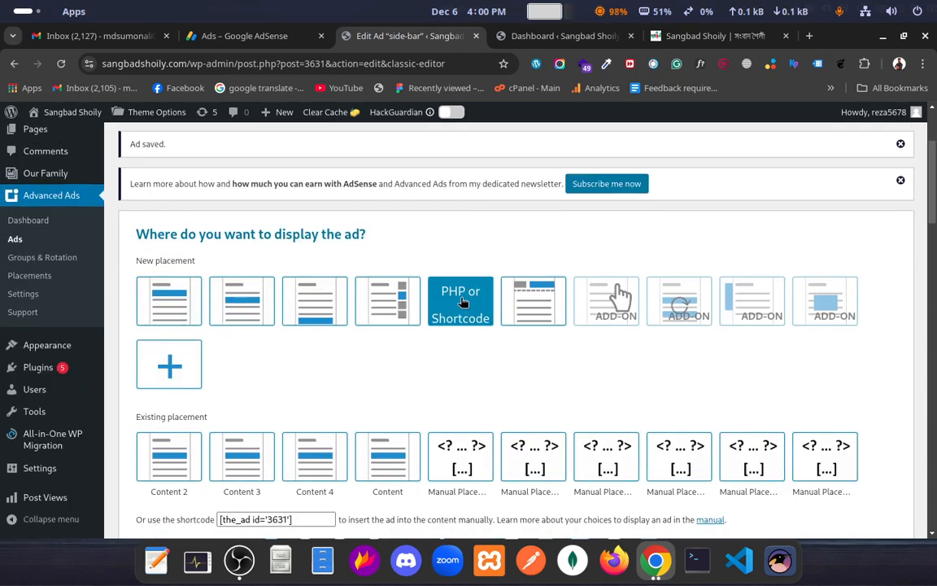
click(462, 304)
scroll(389, 378, down, 3)
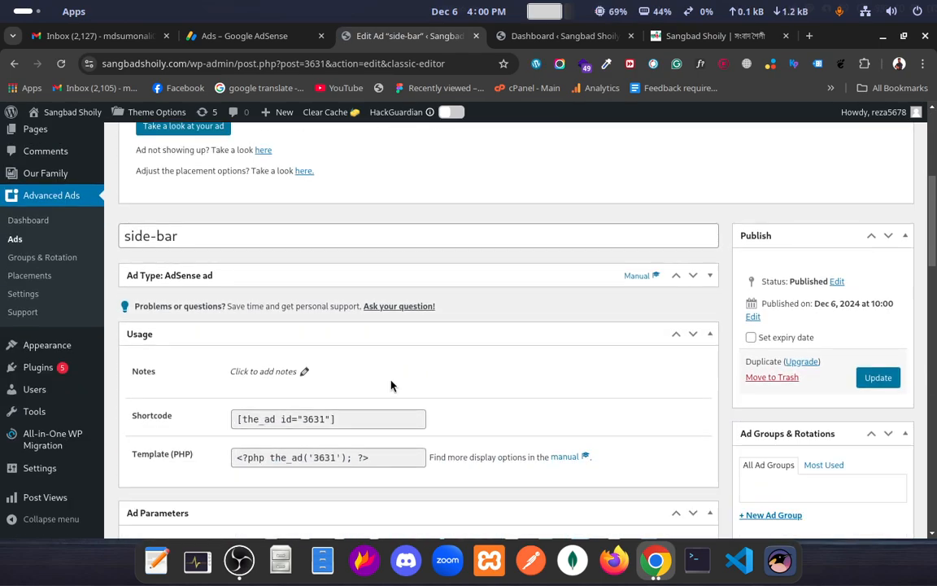
- Copy the side-bar ad's shortcode [the_ad id="3631"] and update the ad
click(333, 418)
right_click(284, 418)
click(391, 191)
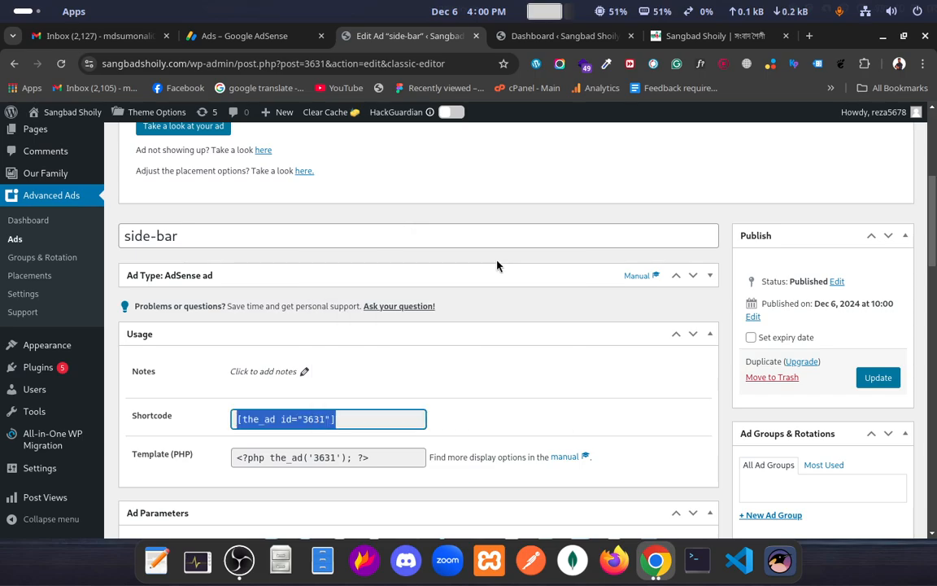
click(862, 376)
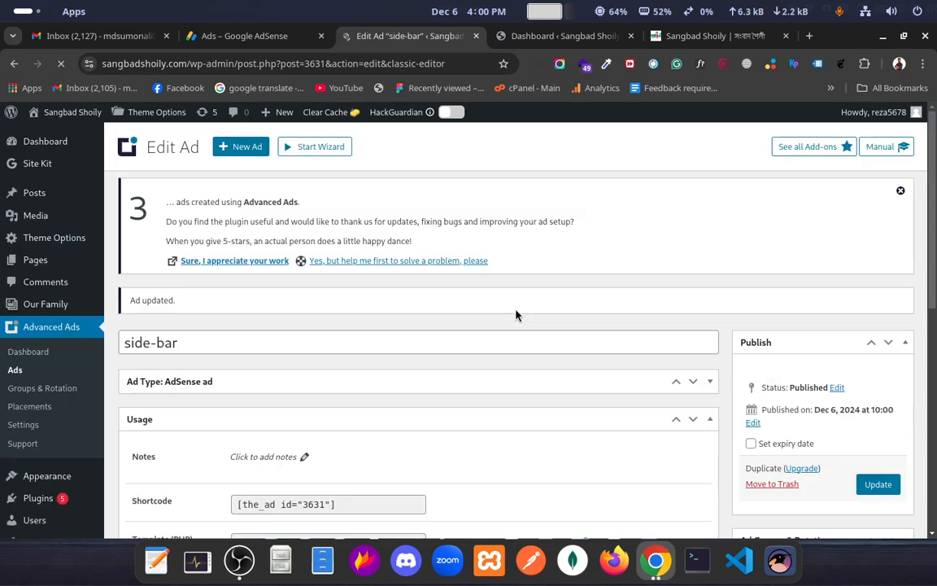
scroll(428, 339, down, 20)
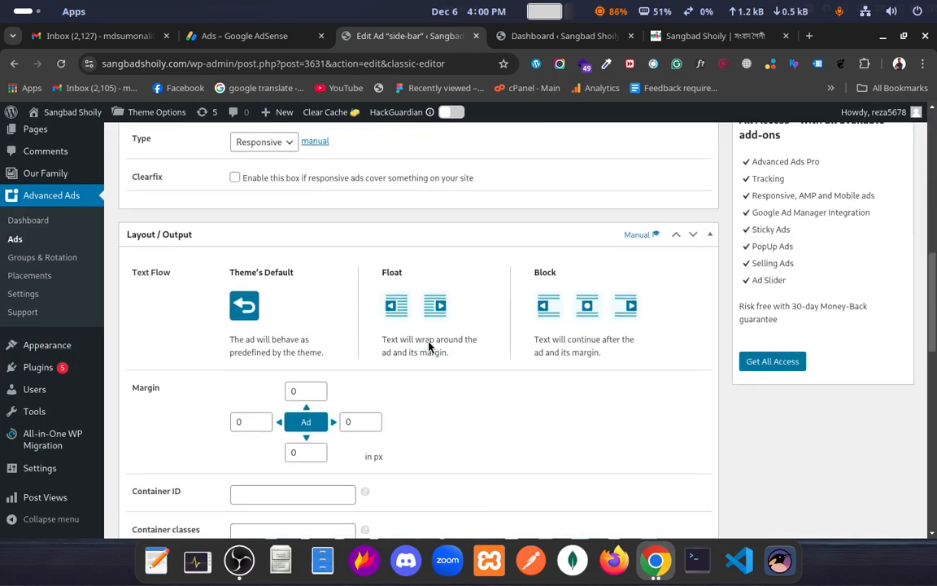
scroll(429, 347, up, 6)
scroll(70, 428, down, 2)
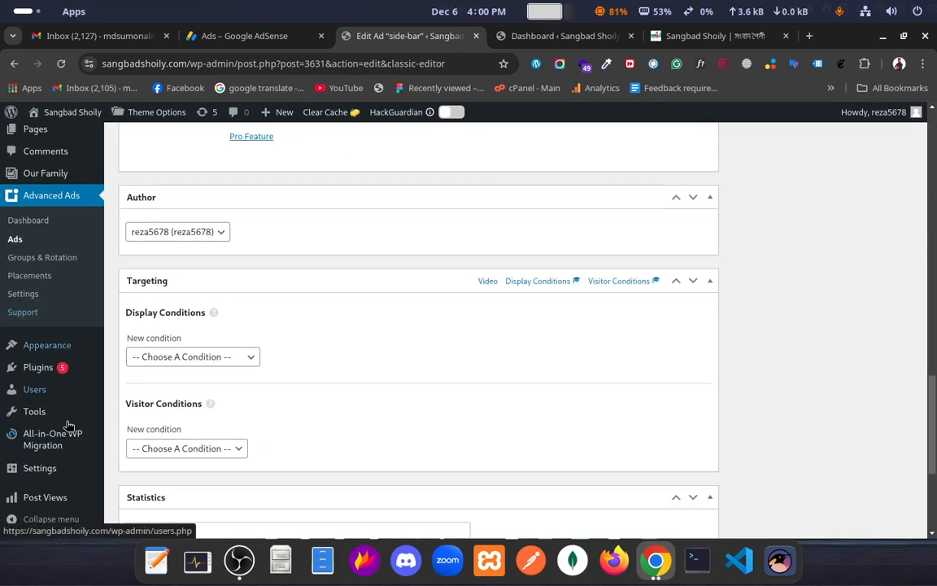
scroll(310, 397, up, 14)
scroll(309, 401, up, 3)
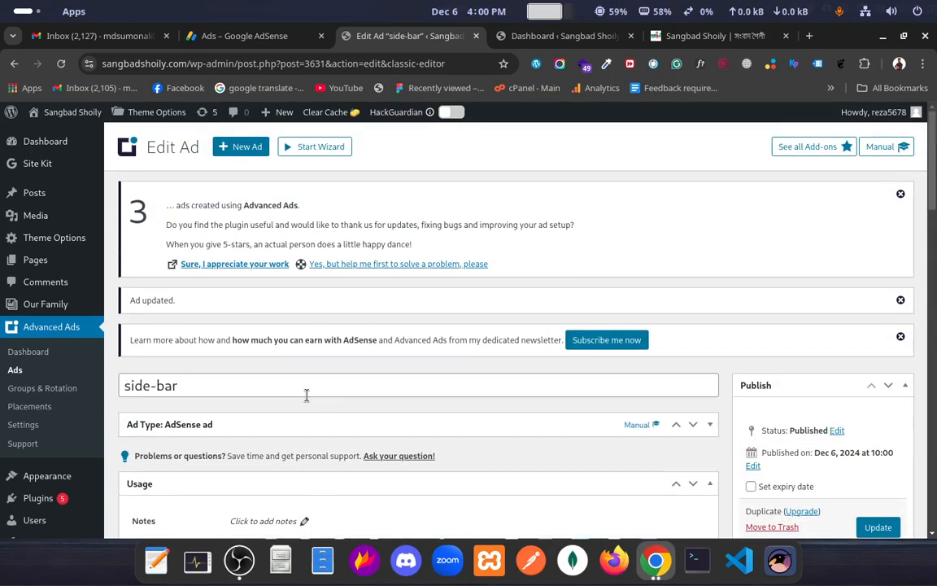
scroll(44, 453, down, 1)
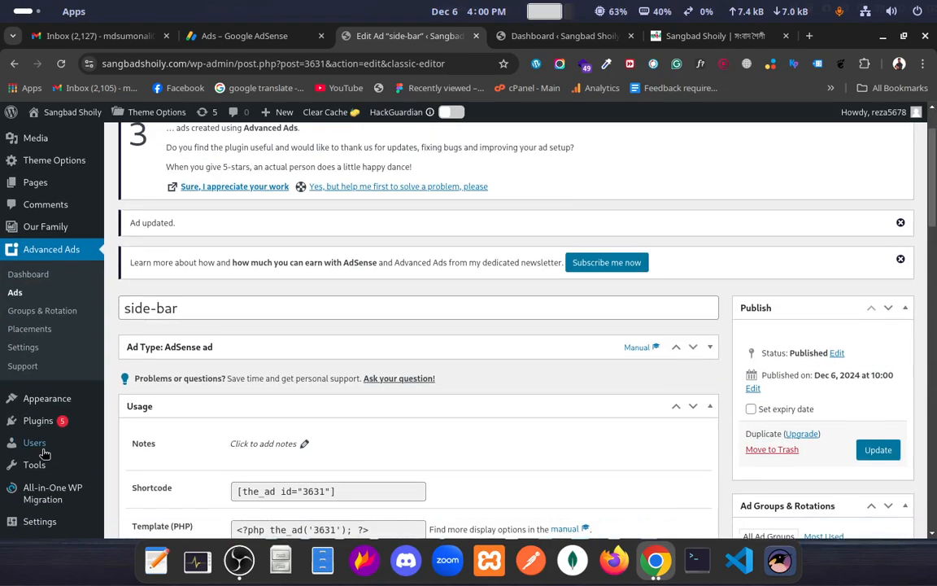
- Open the Widgets page and compare its Top Sidebar Widget area with the sidebar on the site's home page
mouse_move(50, 401)
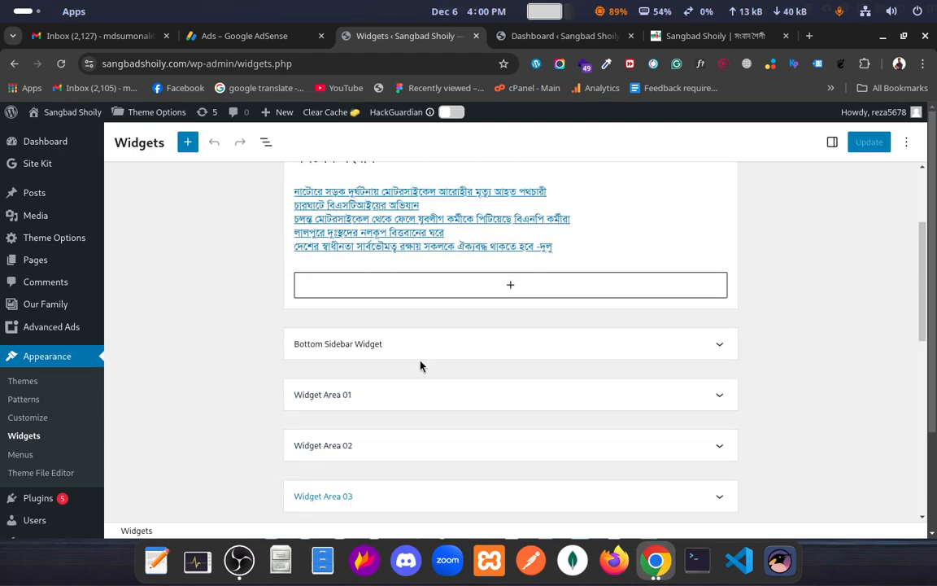
scroll(421, 365, up, 1)
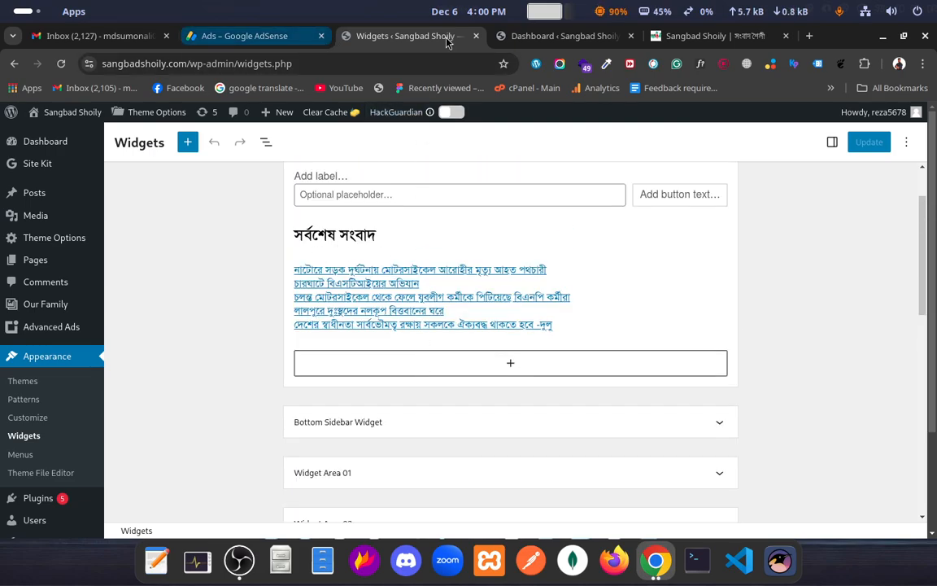
click(512, 38)
click(682, 39)
scroll(801, 358, down, 5)
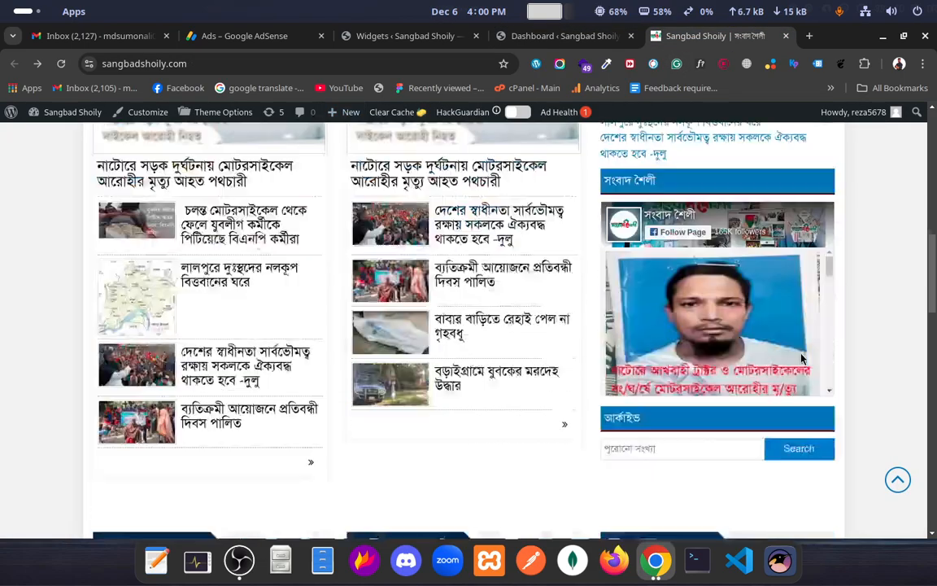
scroll(802, 358, up, 4)
scroll(801, 358, up, 1)
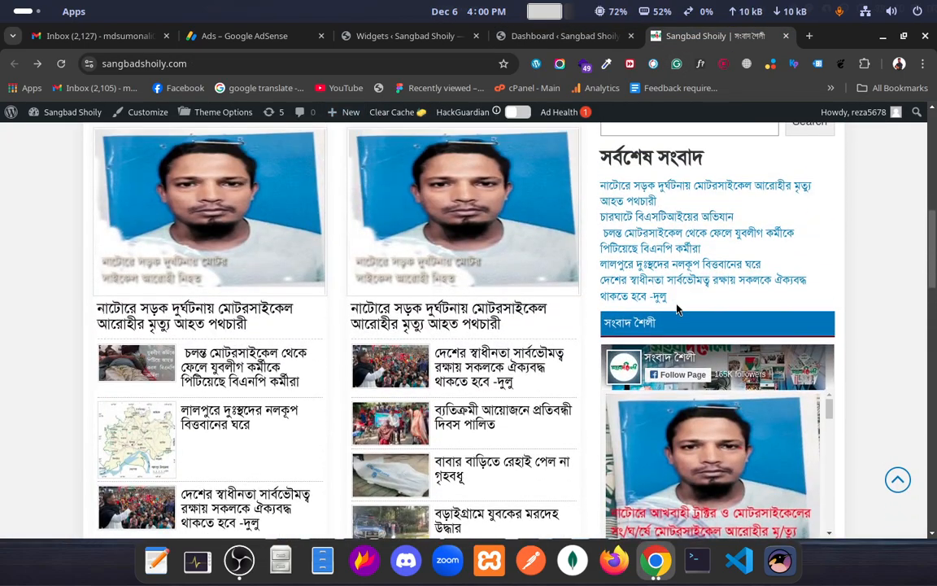
scroll(736, 324, up, 3)
scroll(737, 324, down, 3)
click(399, 36)
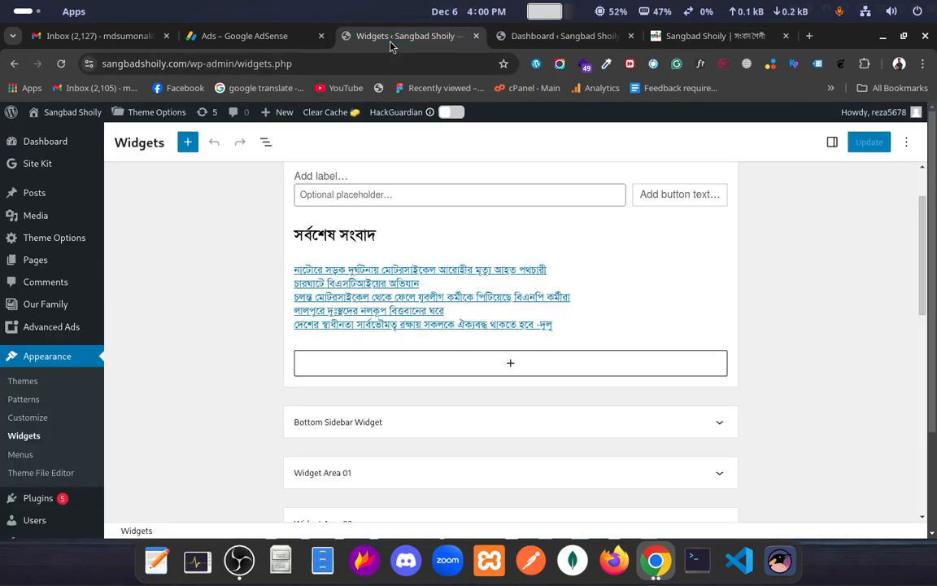
scroll(488, 268, down, 2)
scroll(363, 284, up, 1)
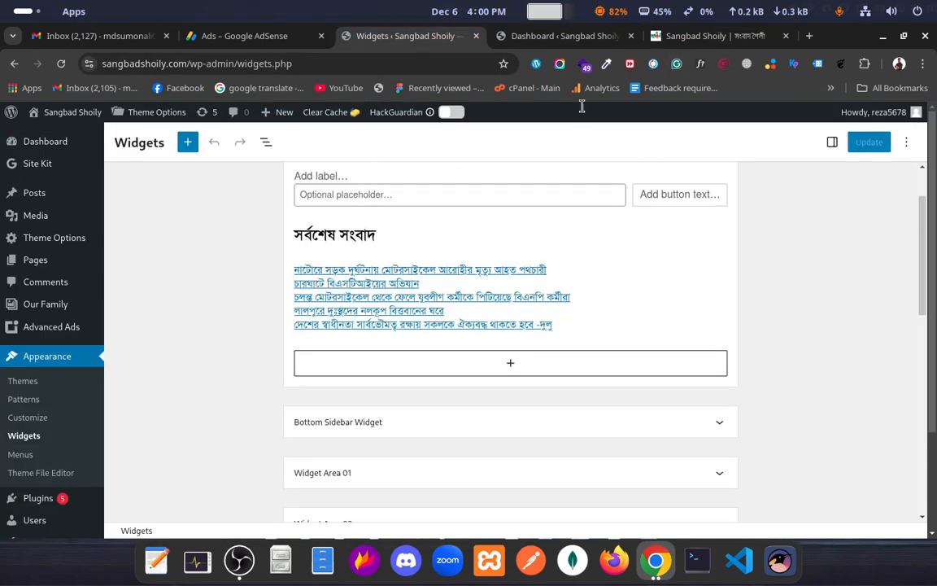
click(681, 36)
scroll(723, 333, down, 3)
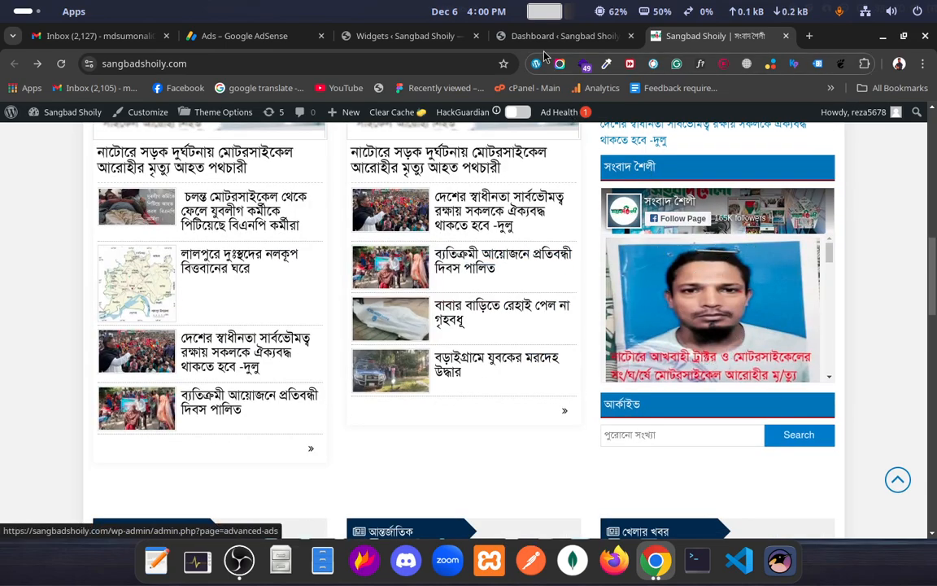
- Add a Shortcode block containing [the_ad id="3631"] at the end of the Top Sidebar Widget area and update the widgets
click(406, 36)
scroll(552, 297, down, 1)
scroll(529, 293, down, 1)
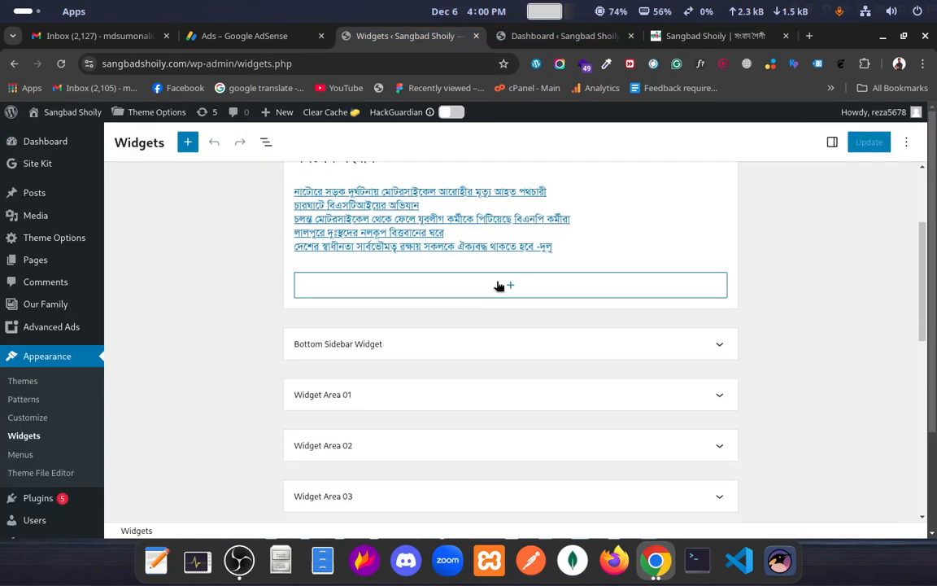
scroll(423, 277, up, 2)
scroll(455, 351, down, 1)
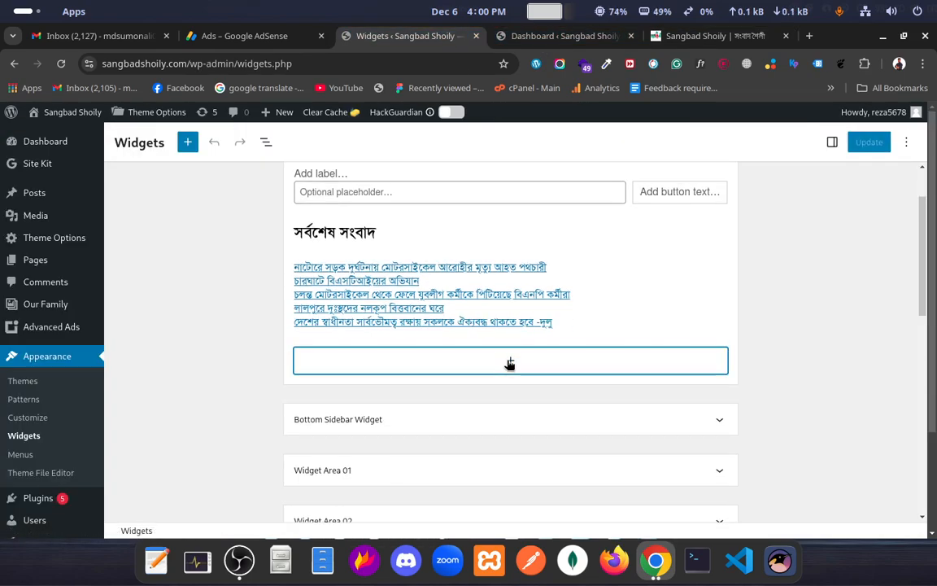
click(510, 359)
click(433, 472)
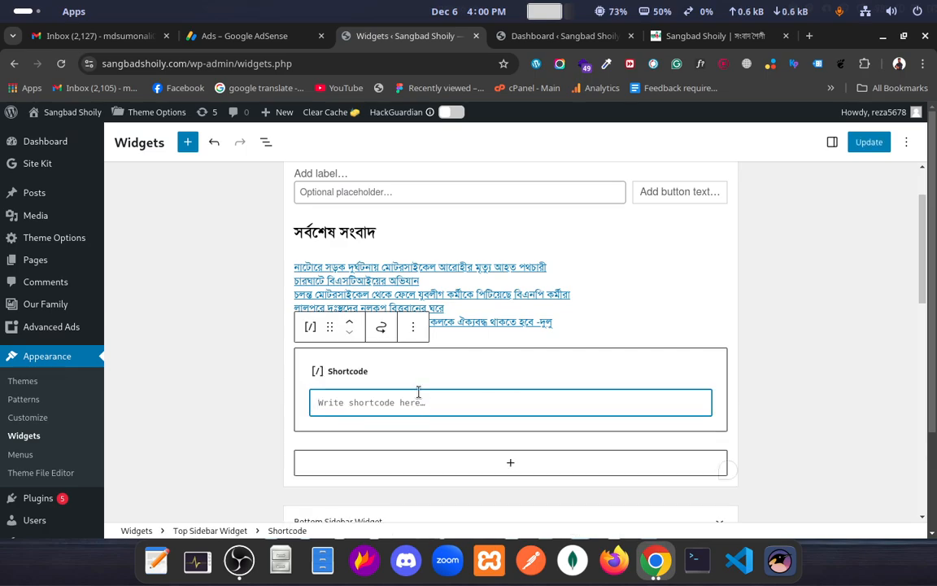
click(869, 142)
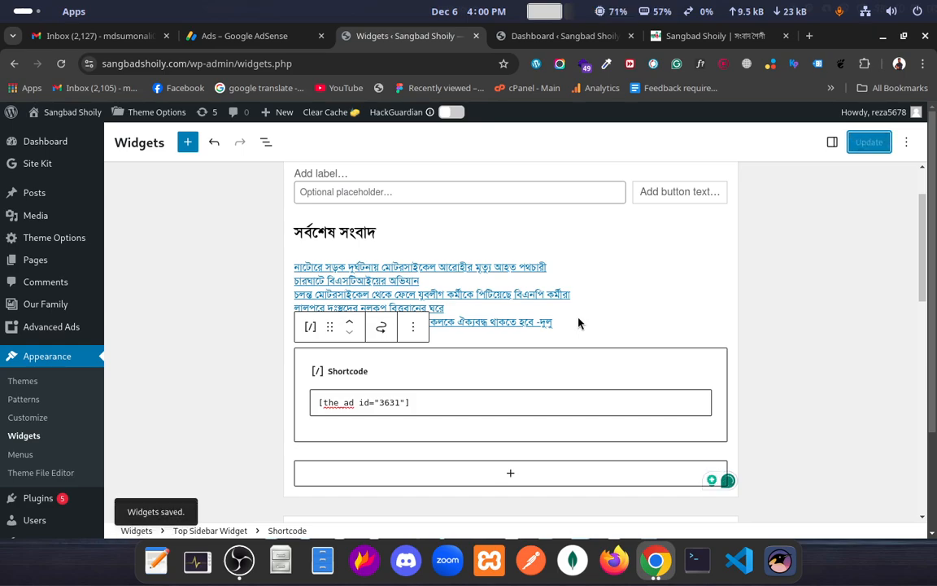
- Open the installed plugins list and review the ad-related plugins, including Ads.txt Manager, Advanced Ads, In-Post Ads and Site Kit
scroll(57, 332, down, 3)
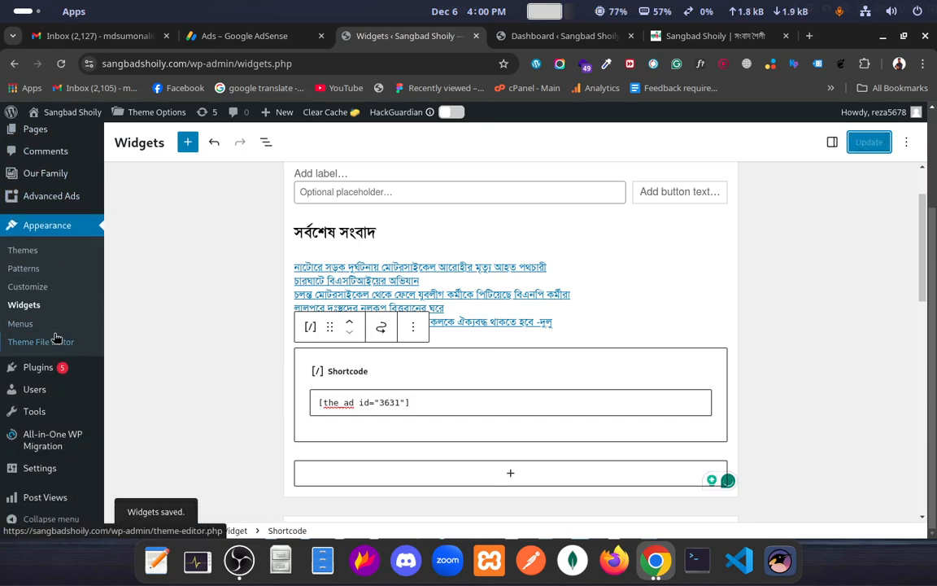
mouse_move(59, 372)
click(130, 373)
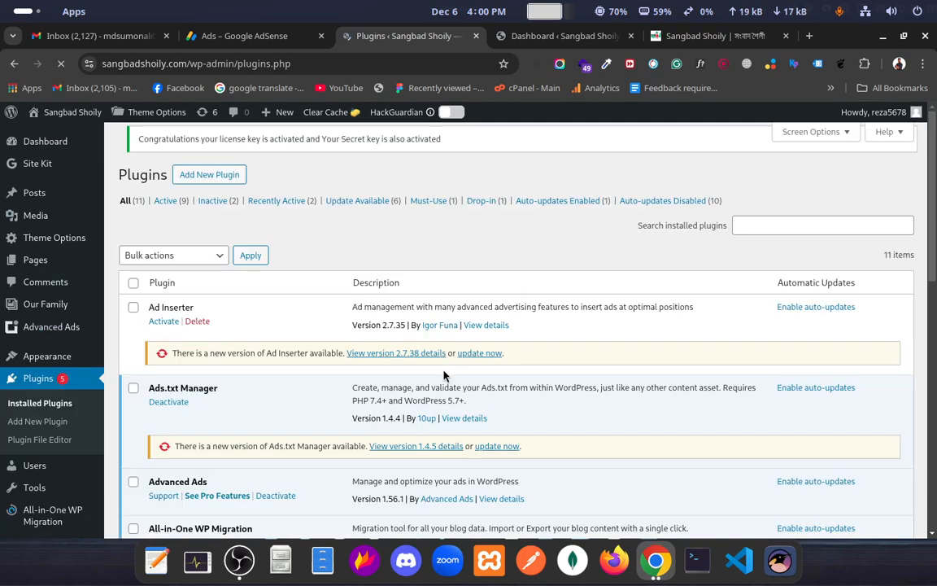
scroll(231, 311, down, 3)
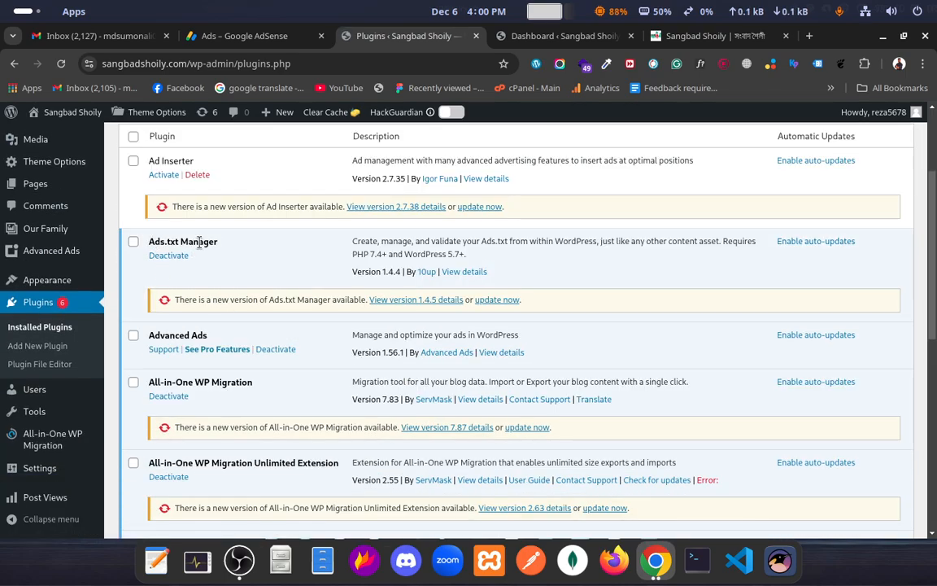
scroll(257, 308, down, 2)
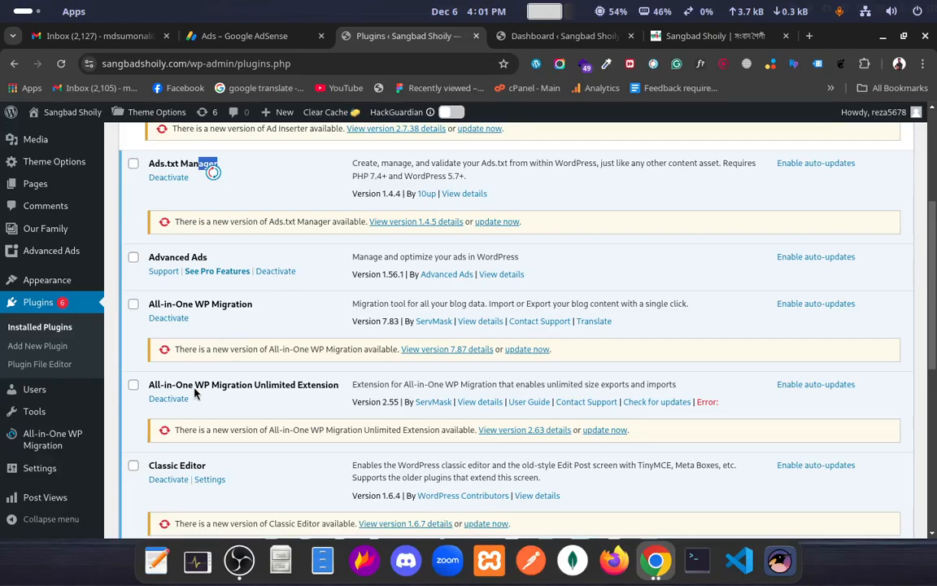
scroll(195, 393, down, 6)
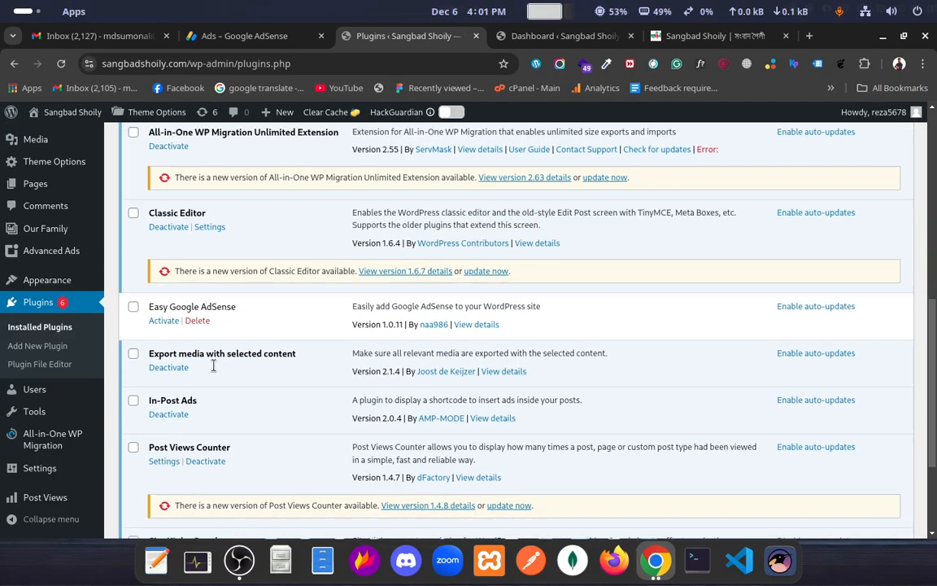
scroll(223, 370, down, 3)
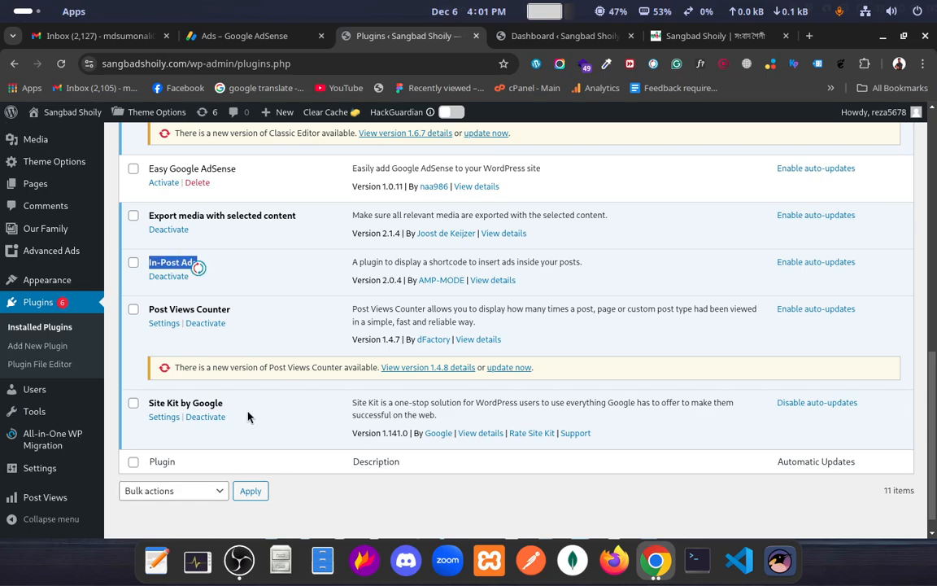
scroll(53, 414, down, 1)
- Open the In-Post Ads options and examine the ad codes entered for AdSense-A, AdSense-B and AdSense-C
mouse_move(64, 478)
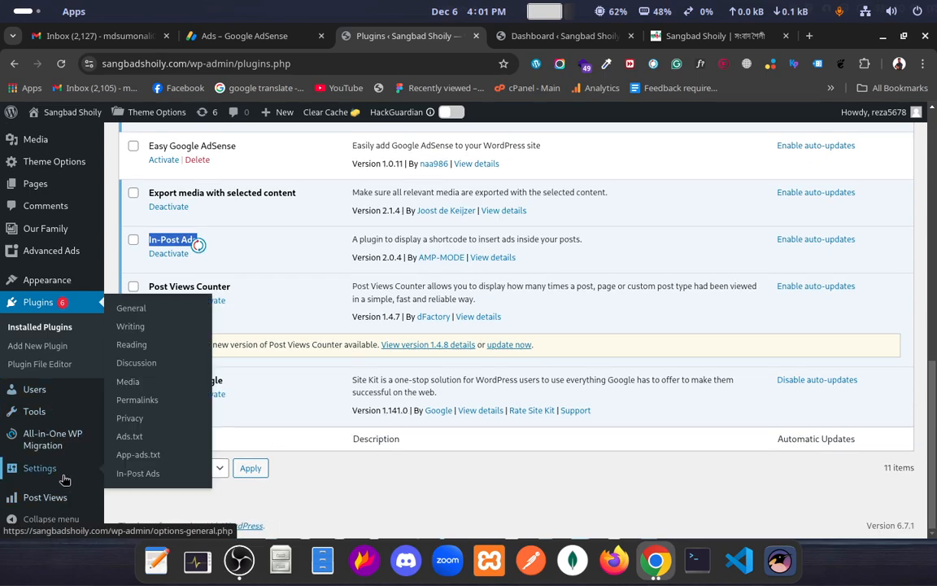
click(143, 473)
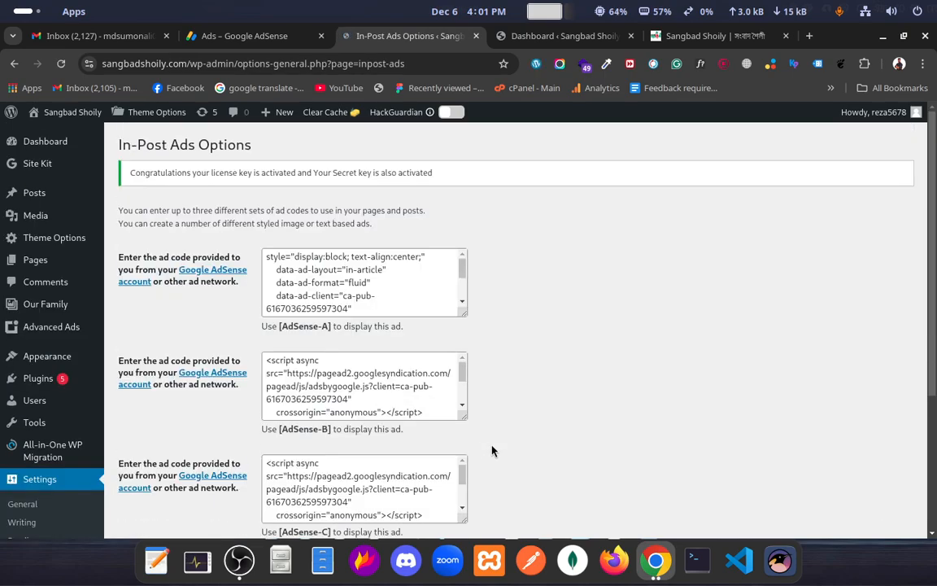
scroll(492, 450, down, 3)
scroll(480, 449, up, 2)
drag(390, 211, 276, 180)
scroll(289, 191, up, 2)
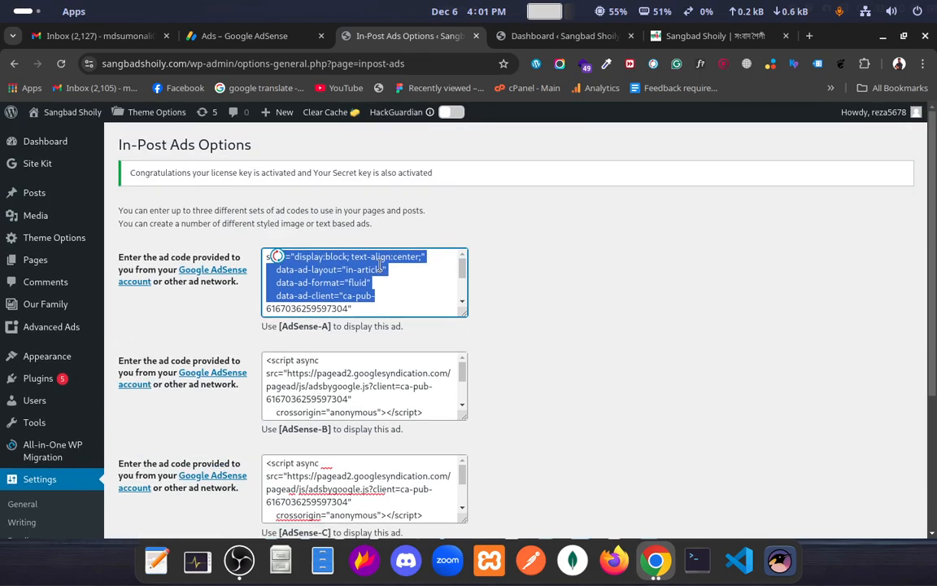
scroll(375, 296, down, 3)
scroll(376, 296, up, 3)
scroll(376, 296, down, 3)
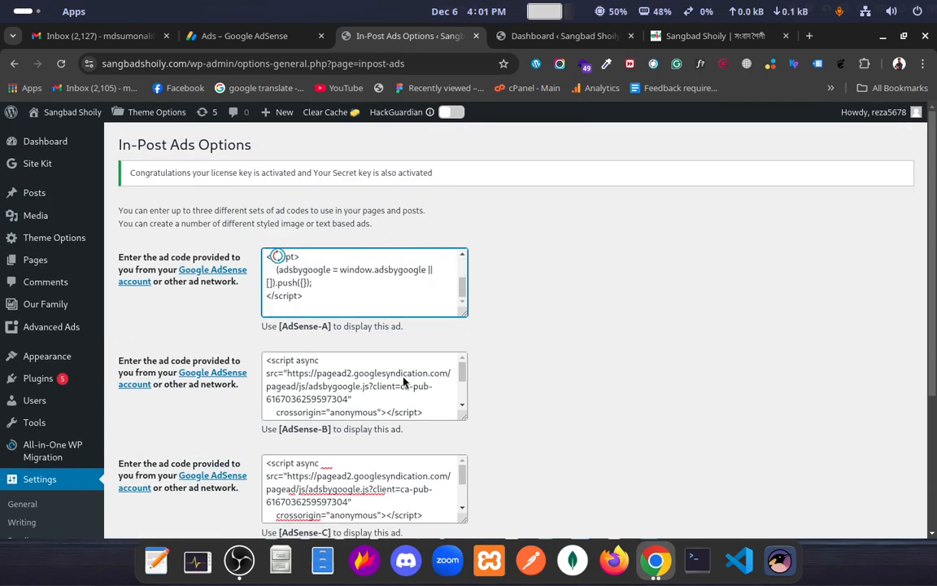
scroll(401, 375, down, 2)
scroll(402, 375, down, 3)
- Review the Google publisher entries on the Ads.txt and App-ads.txt settings pages
scroll(451, 306, down, 3)
scroll(413, 303, down, 3)
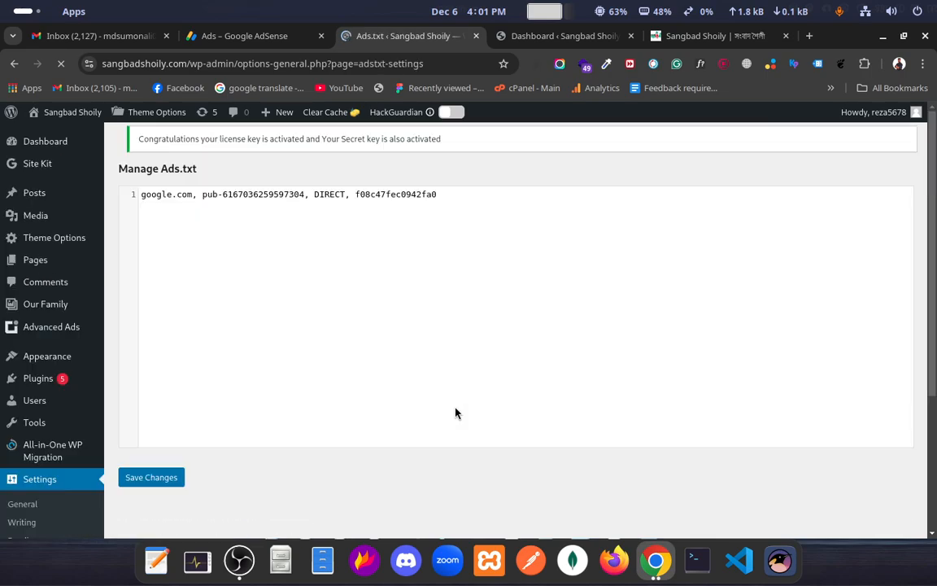
drag(157, 208, 478, 214)
scroll(358, 297, down, 3)
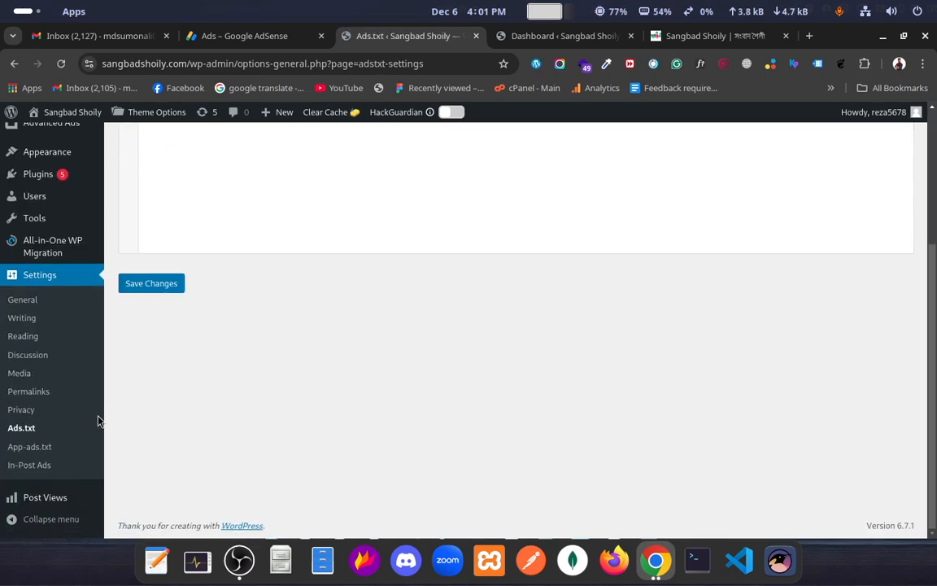
click(33, 445)
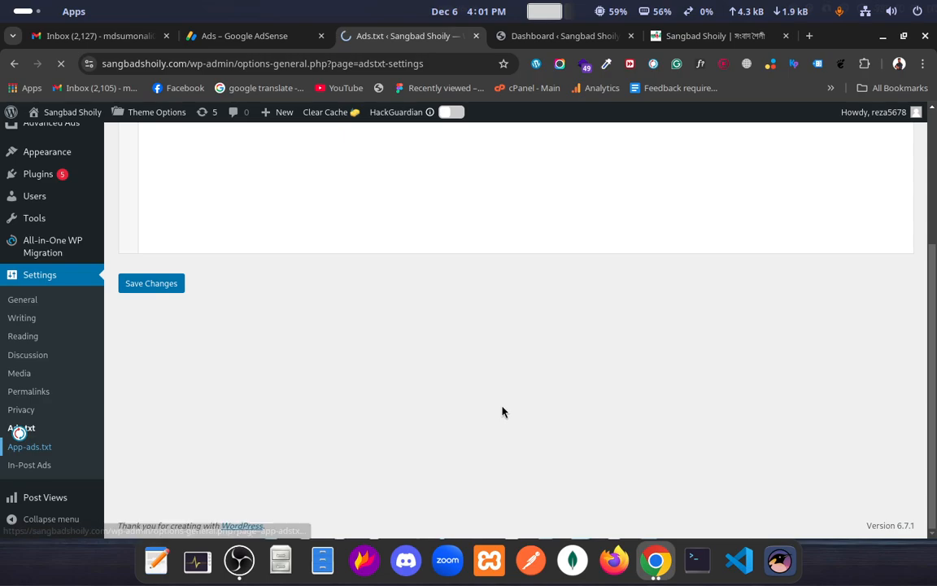
scroll(135, 473, down, 5)
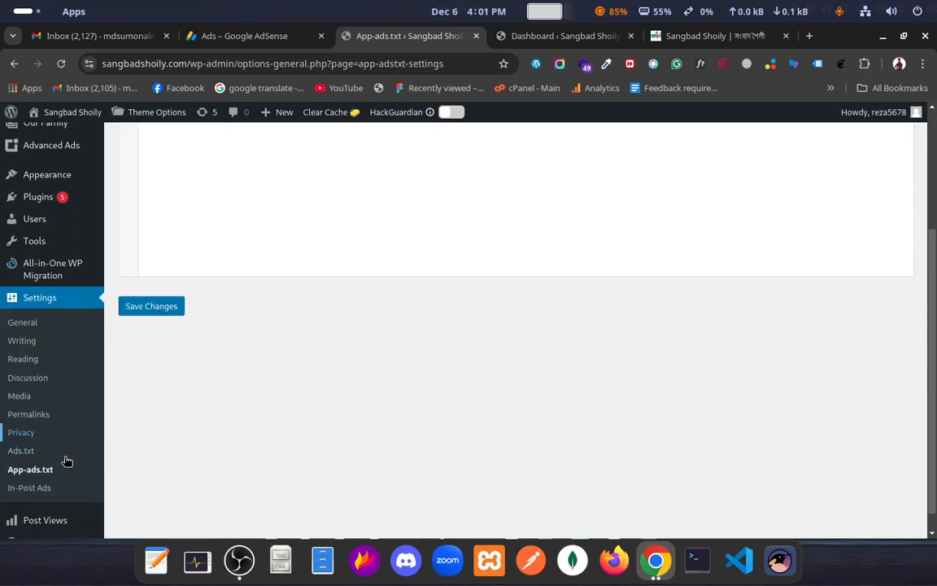
scroll(203, 440, up, 5)
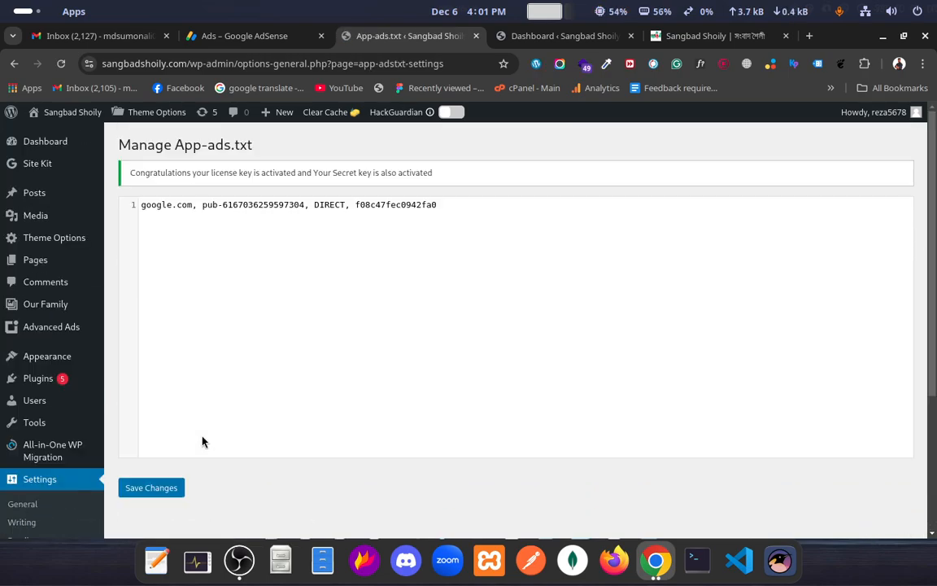
- Return to the installed plugins list and check the Easy Google AdSense description and the other ad plugins
scroll(206, 435, down, 5)
scroll(66, 407, up, 5)
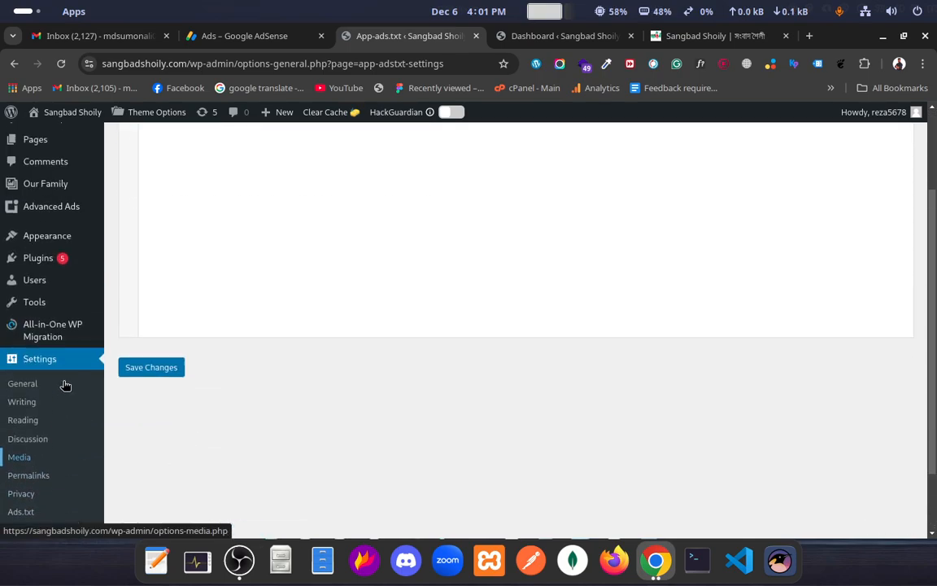
mouse_move(115, 384)
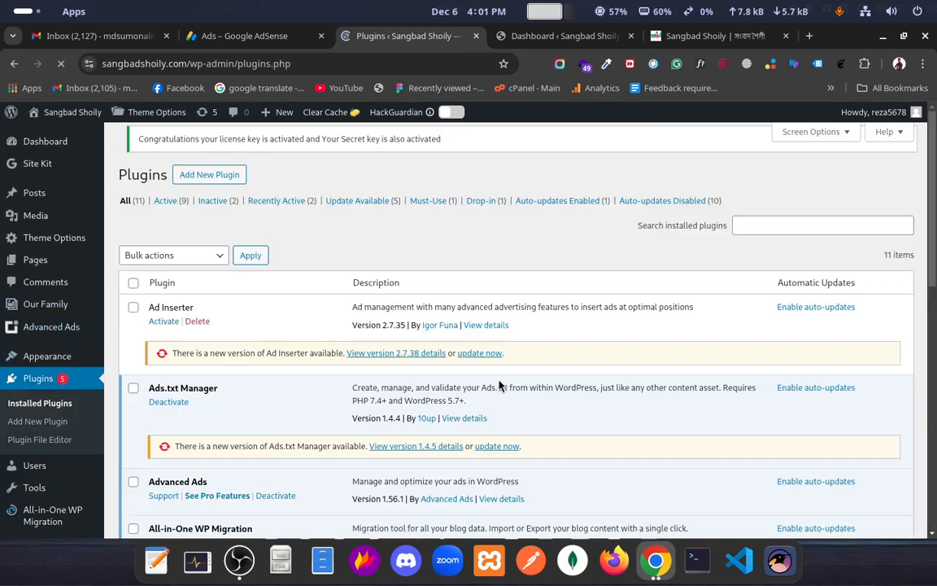
scroll(497, 384, down, 2)
scroll(498, 381, up, 2)
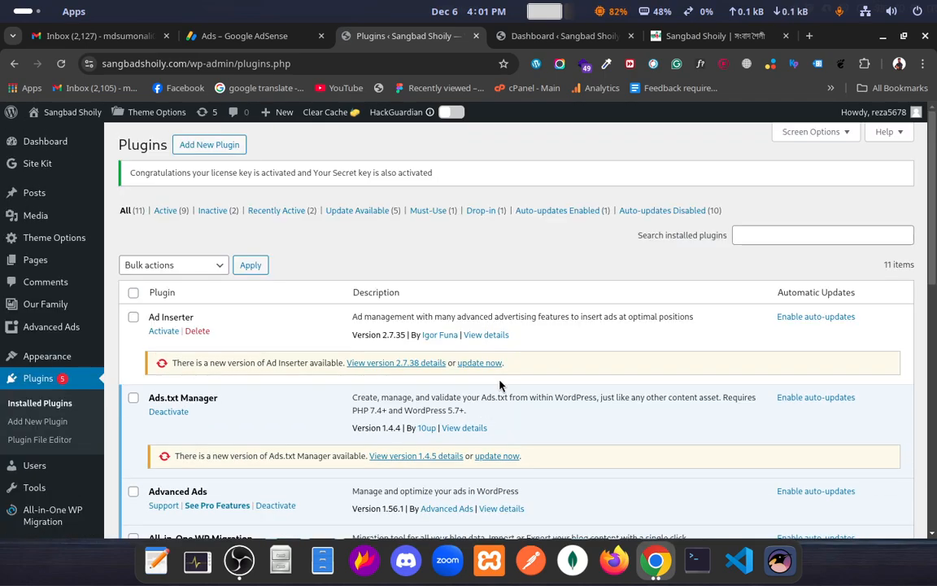
scroll(498, 380, down, 6)
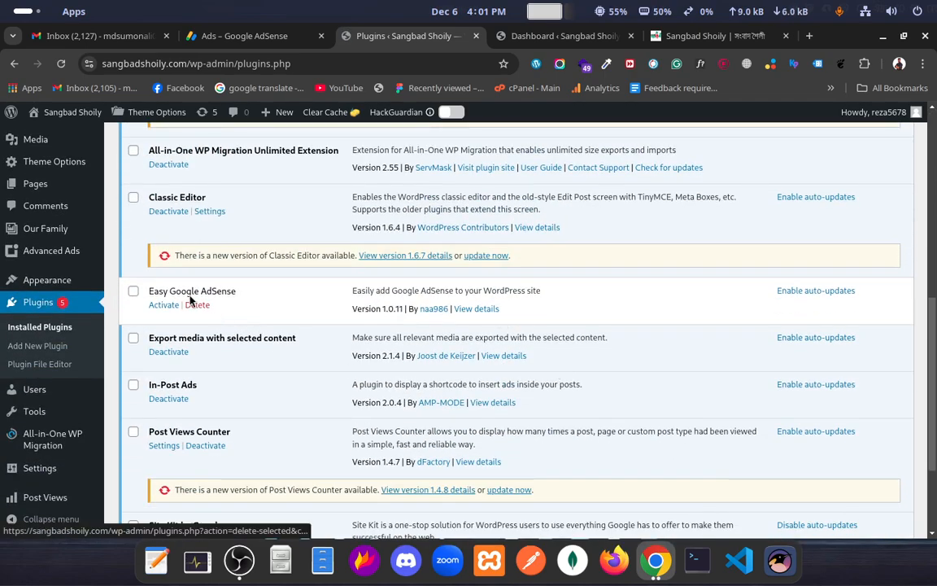
drag(376, 291, 591, 297)
click(523, 288)
scroll(349, 347, down, 1)
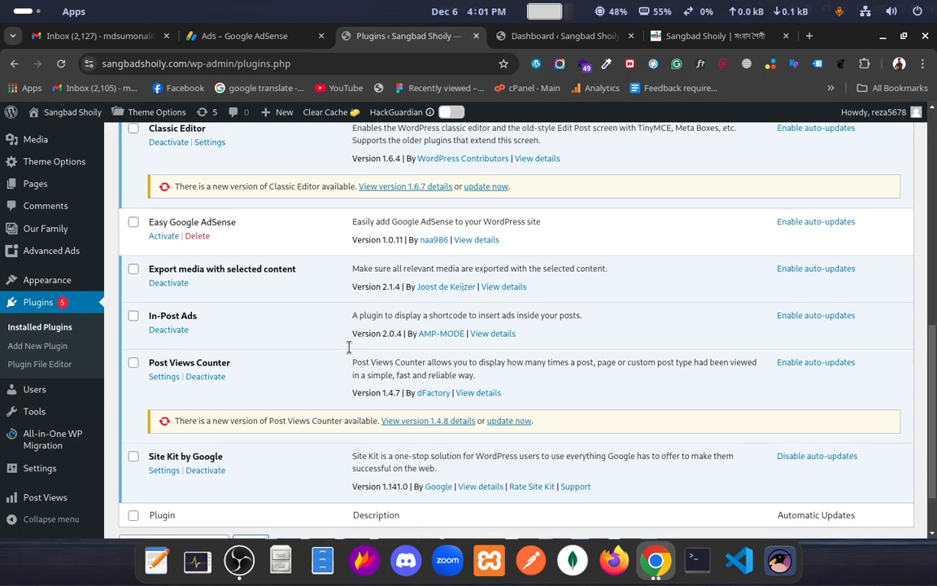
scroll(195, 355, up, 4)
scroll(195, 355, up, 2)
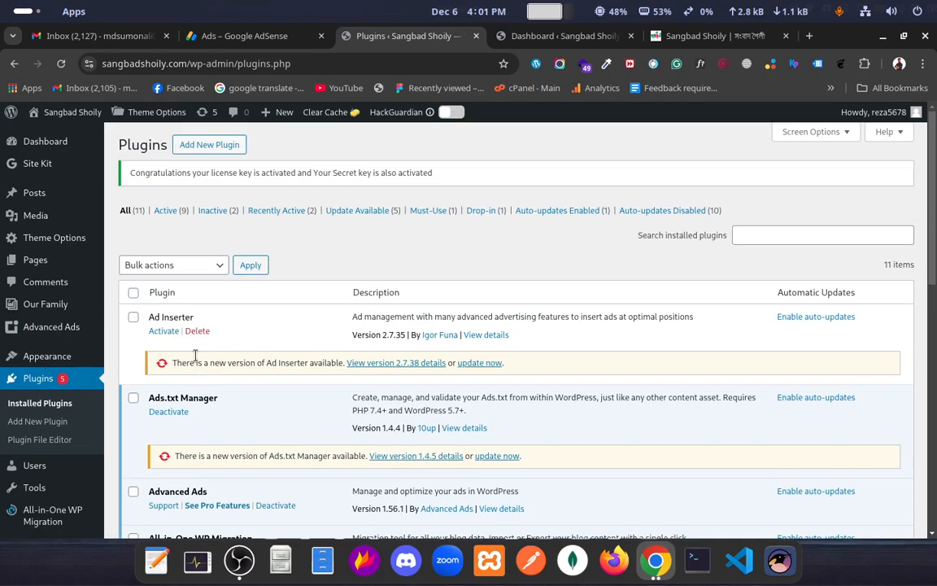
scroll(335, 358, down, 7)
scroll(335, 358, up, 4)
scroll(335, 357, up, 2)
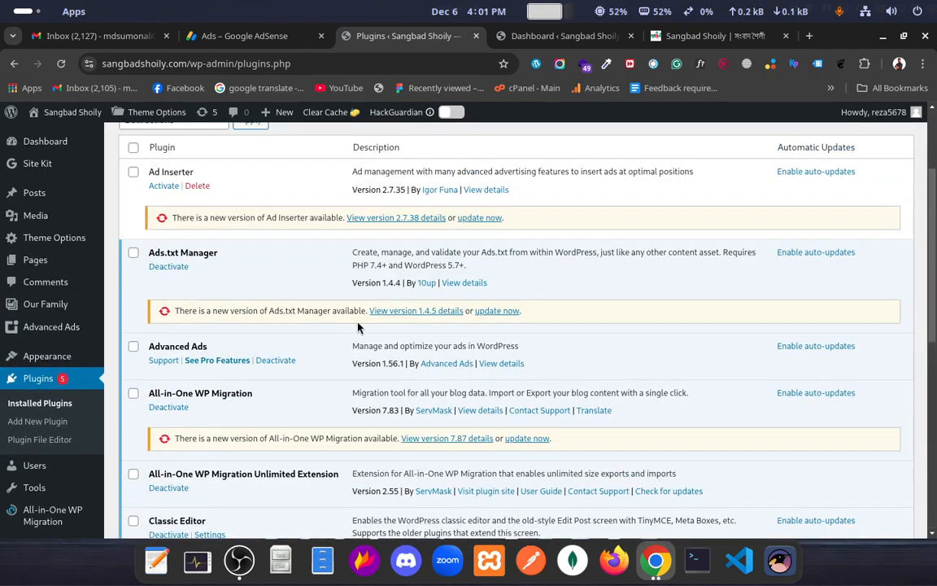
- Switch to the site's home page and reload it to check how the page displays with the new sidebar ad
click(664, 37)
scroll(335, 233, up, 3)
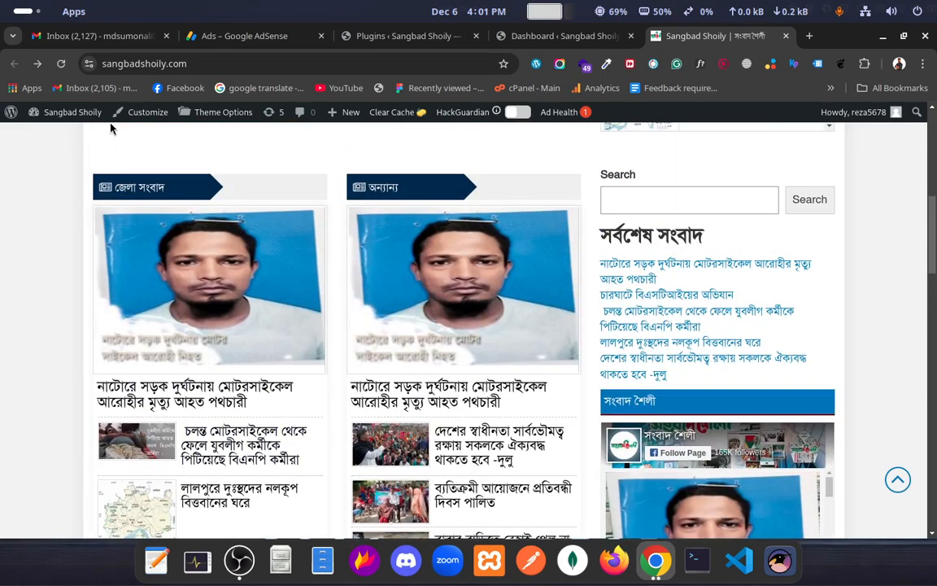
click(61, 64)
scroll(98, 244, up, 6)
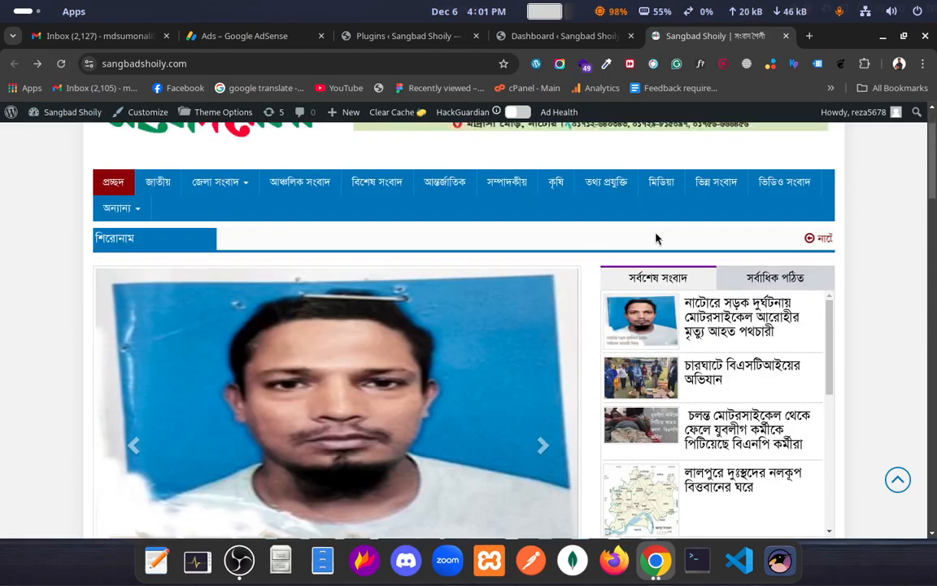
- Clear the site cache and look through the home page down to the footer for ads
scroll(589, 276, up, 2)
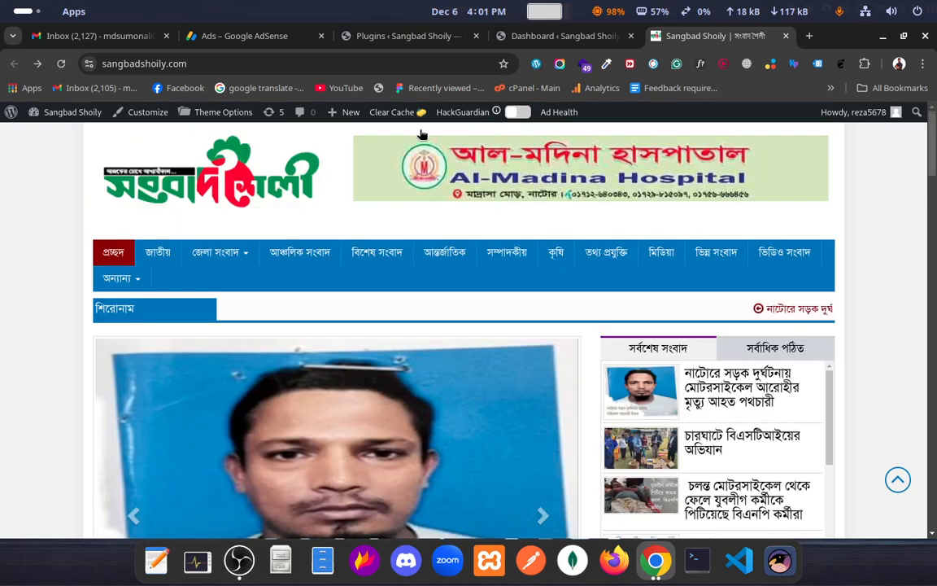
click(392, 114)
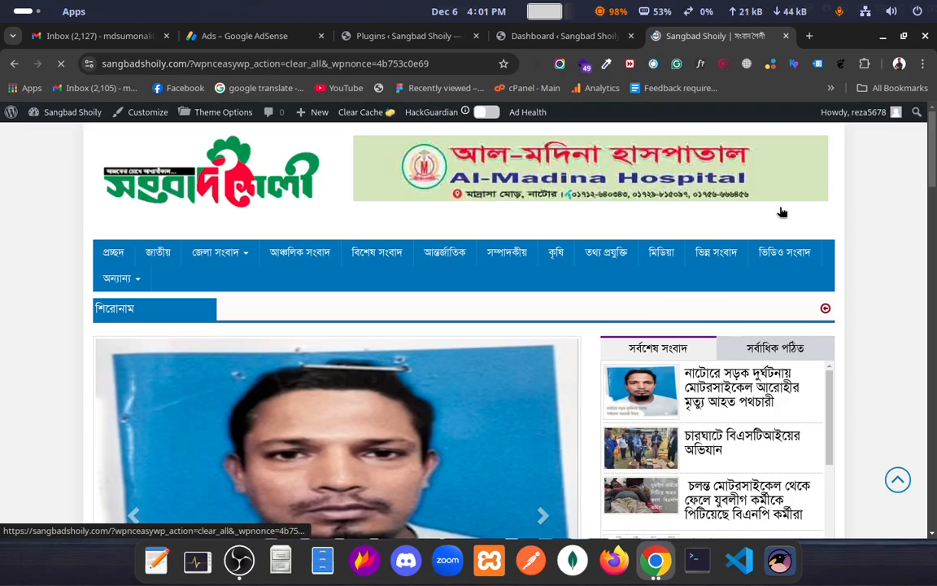
scroll(627, 324, down, 10)
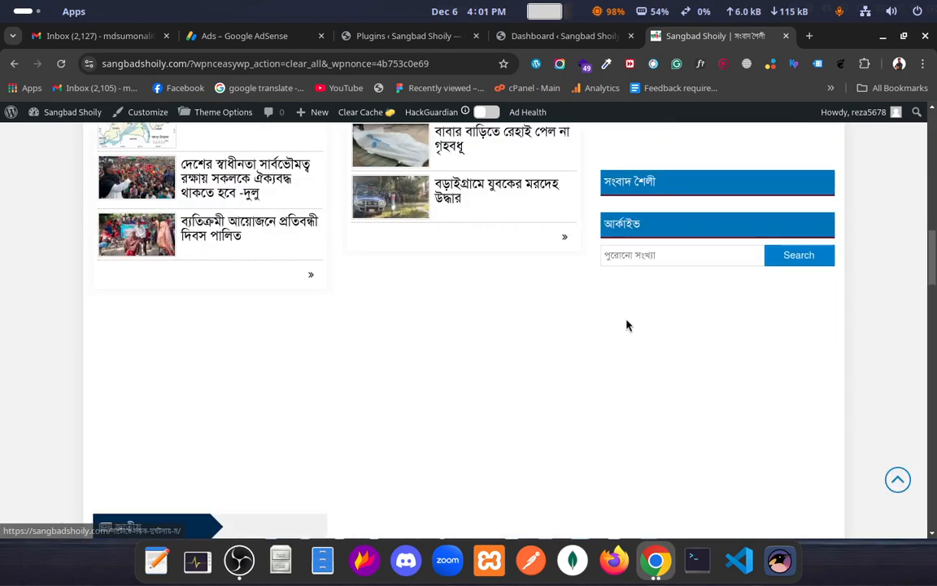
scroll(627, 323, down, 10)
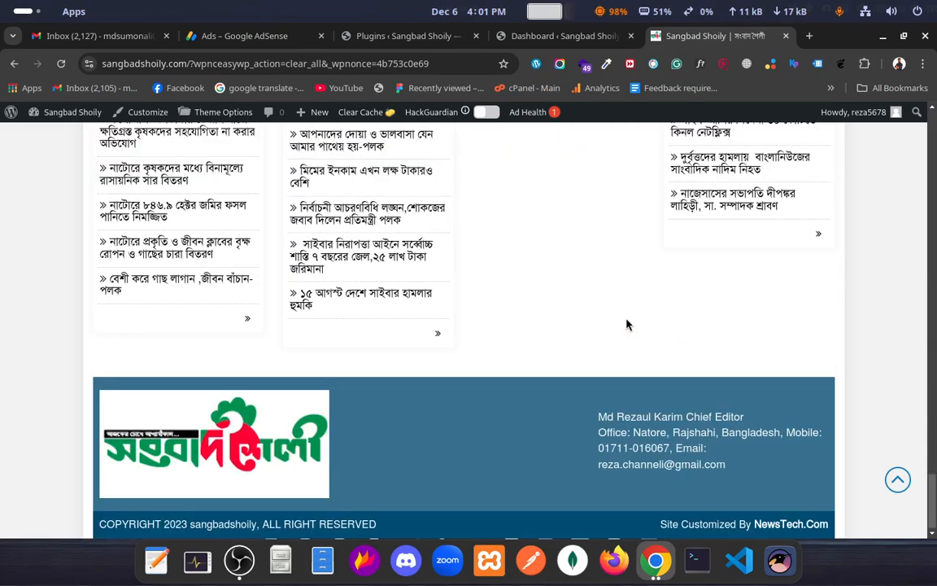
scroll(626, 324, up, 8)
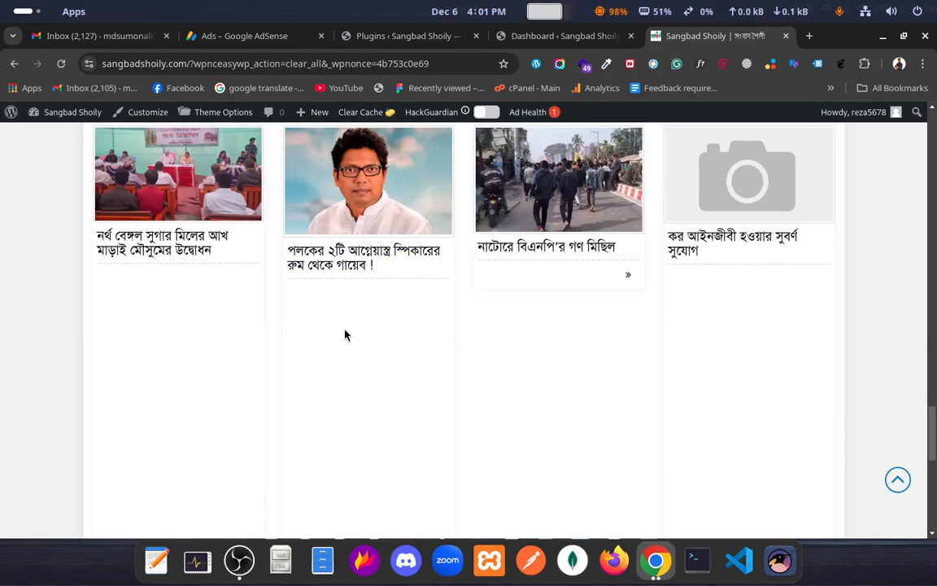
scroll(351, 352, down, 5)
scroll(389, 318, up, 8)
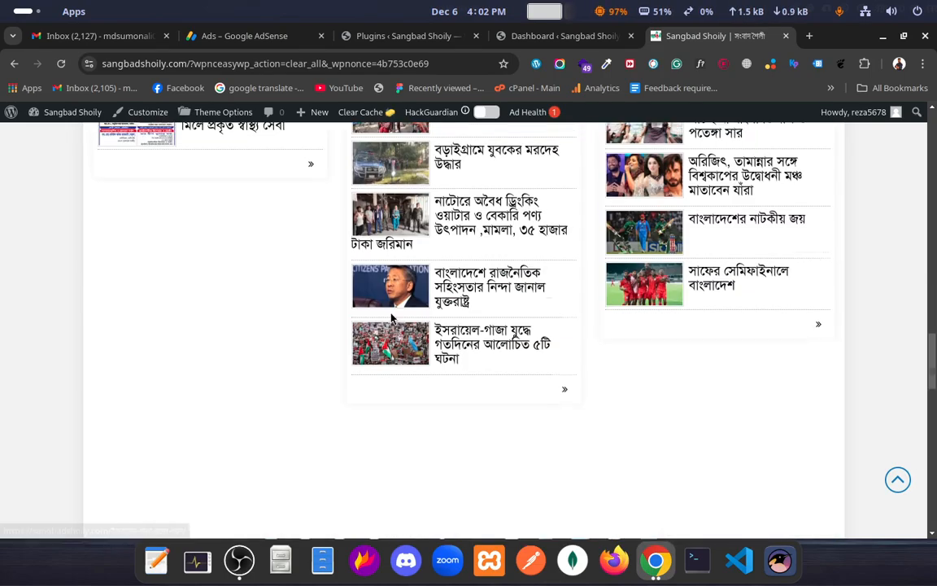
scroll(391, 318, up, 10)
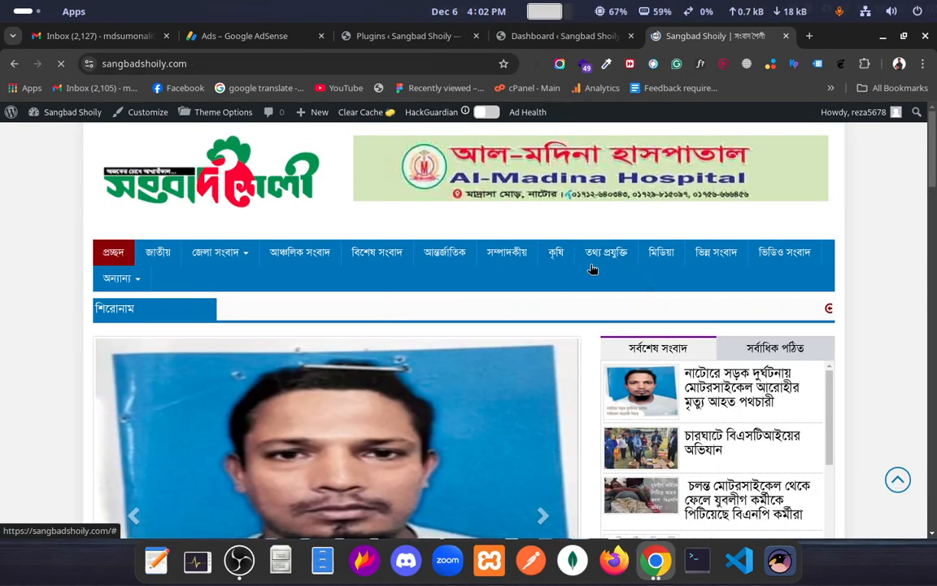
- Check the home page's news sections and footer again for ads, and return to the top of the page
scroll(412, 325, down, 15)
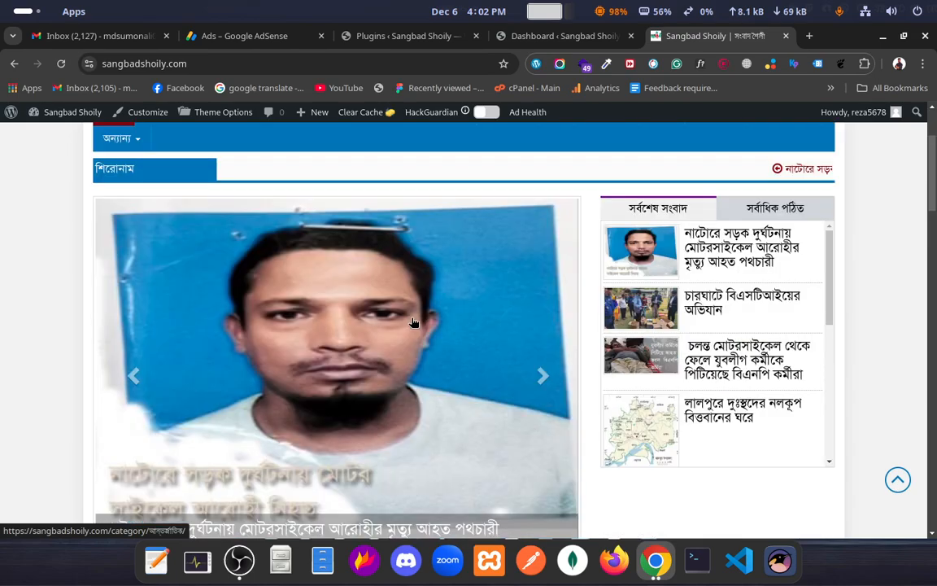
scroll(412, 325, down, 10)
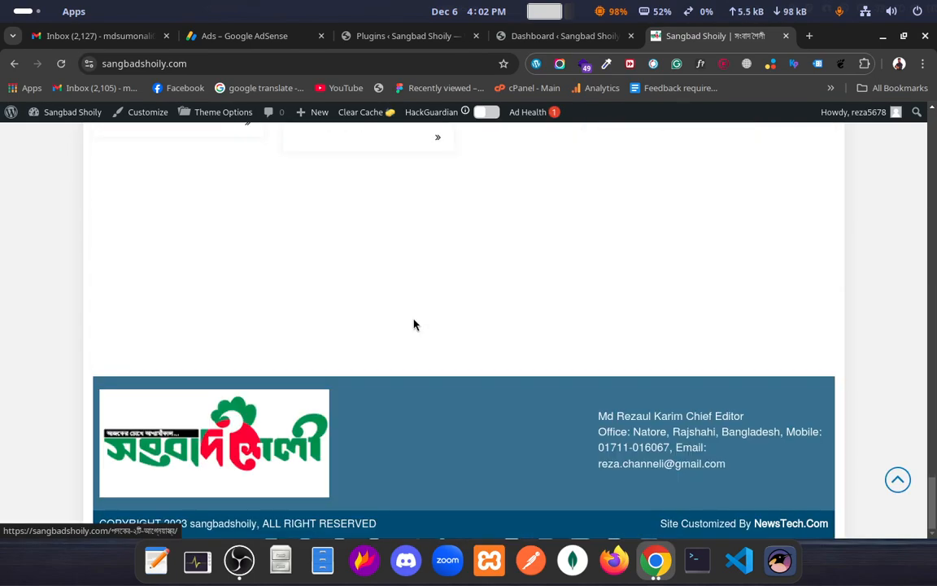
scroll(413, 324, up, 8)
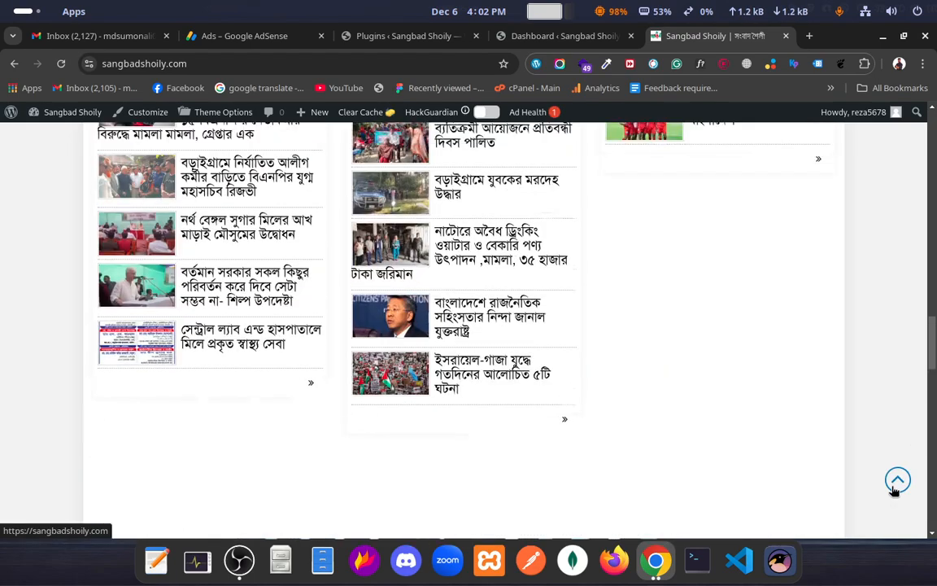
click(896, 484)
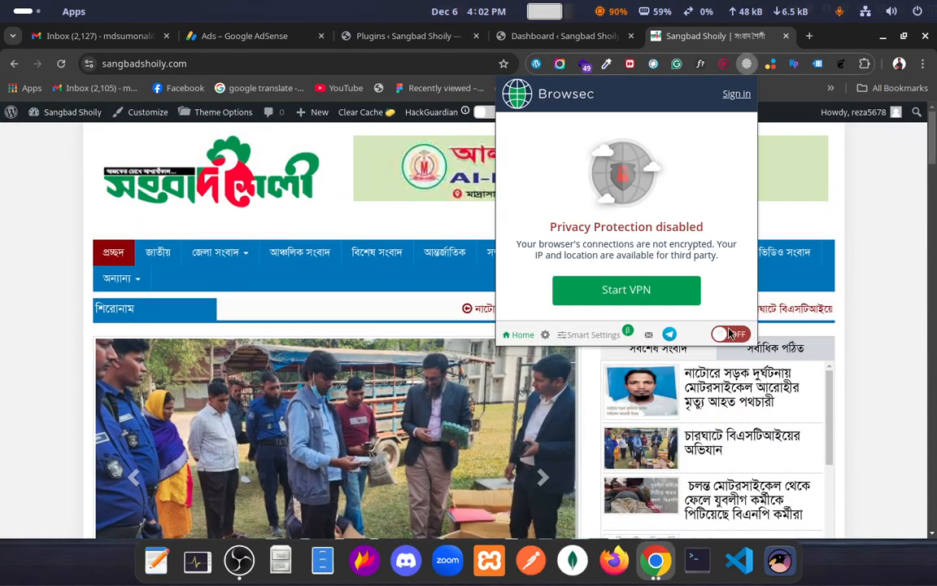
- Turn on the Browsec VPN with the Singapore location and clear the site cache again
click(729, 334)
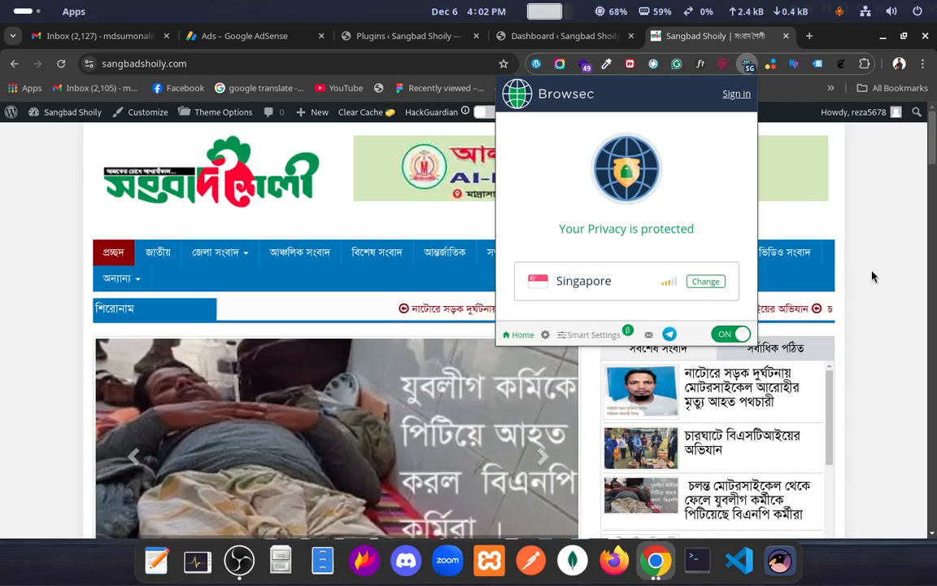
click(872, 276)
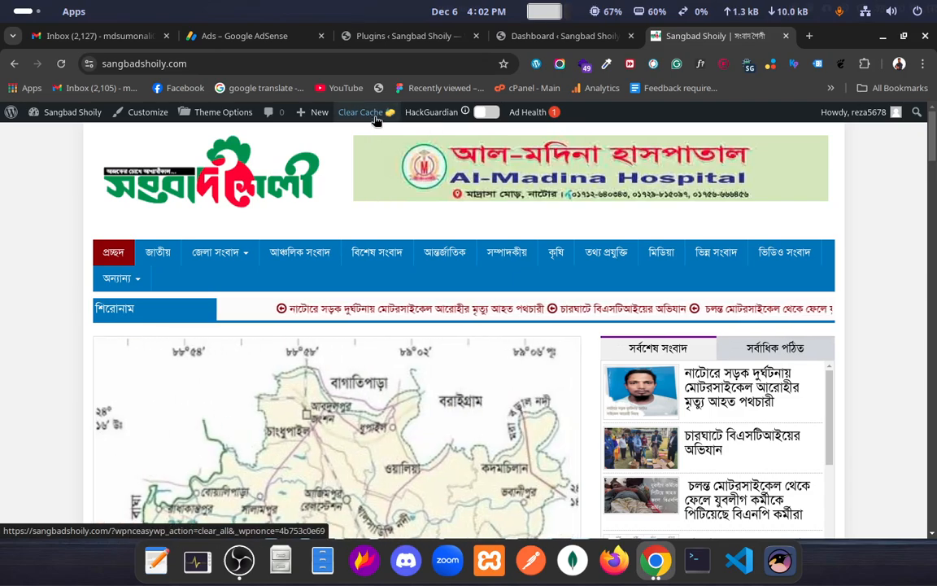
click(372, 114)
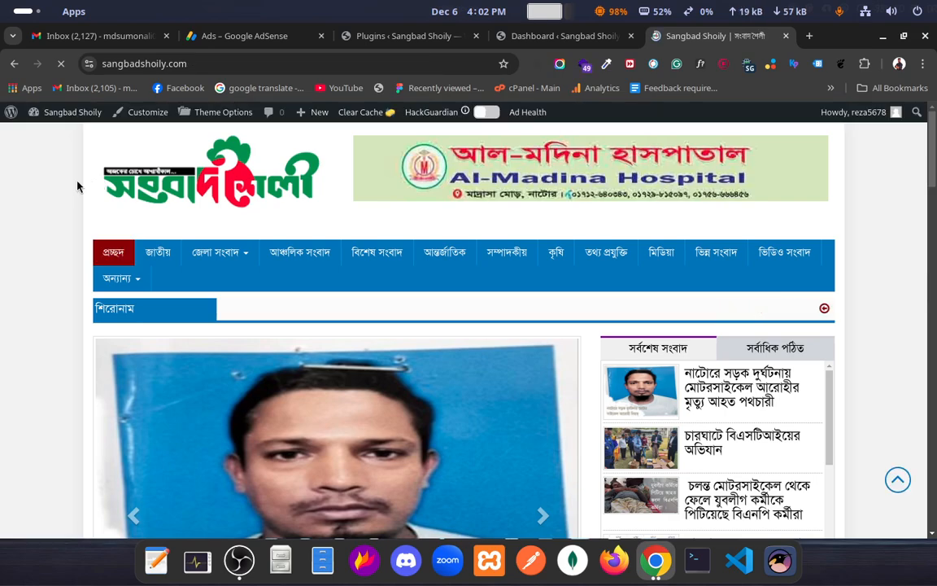
- Examine the home page's sidebar ad, the anchor banner and the ads below the first two news columns
scroll(915, 320, down, 5)
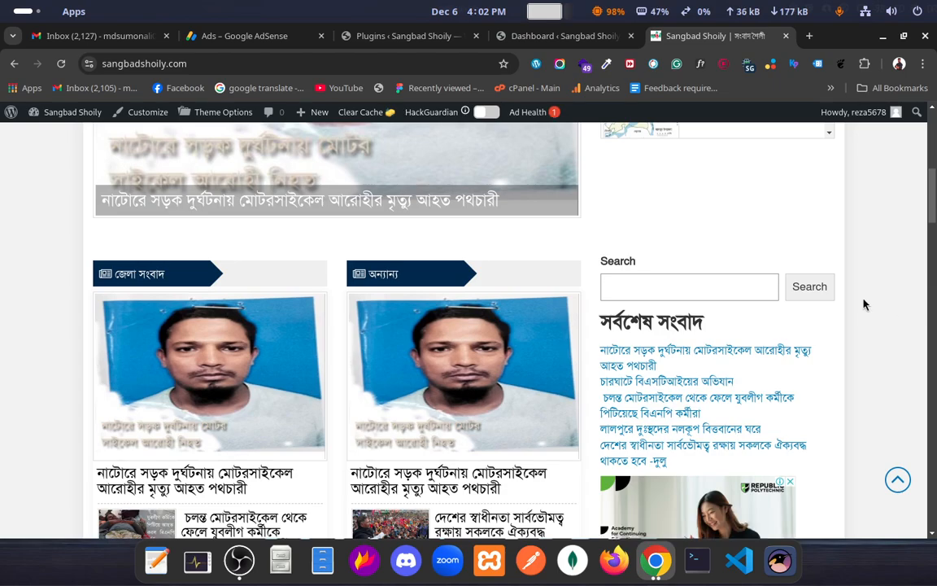
scroll(862, 304, down, 10)
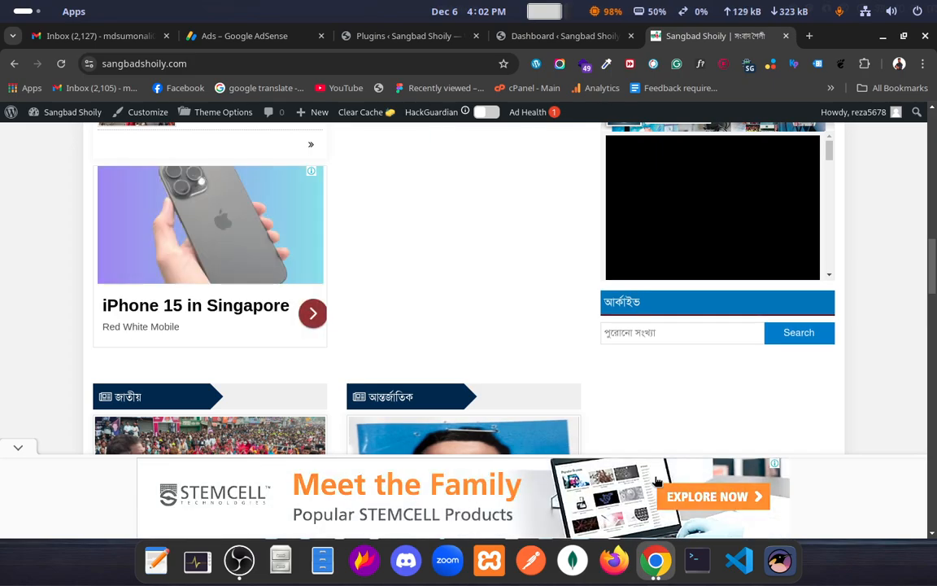
scroll(508, 398, down, 3)
scroll(508, 398, up, 2)
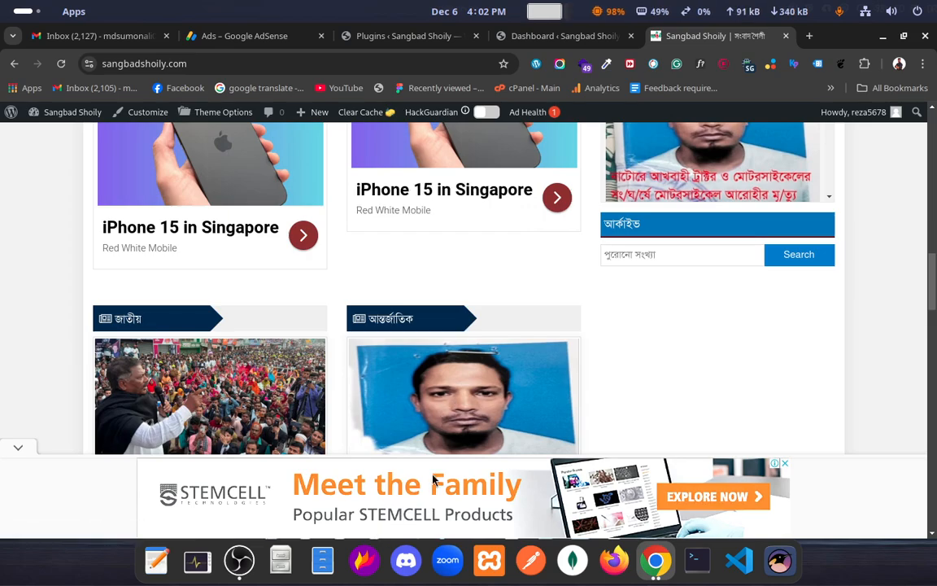
scroll(432, 480, up, 1)
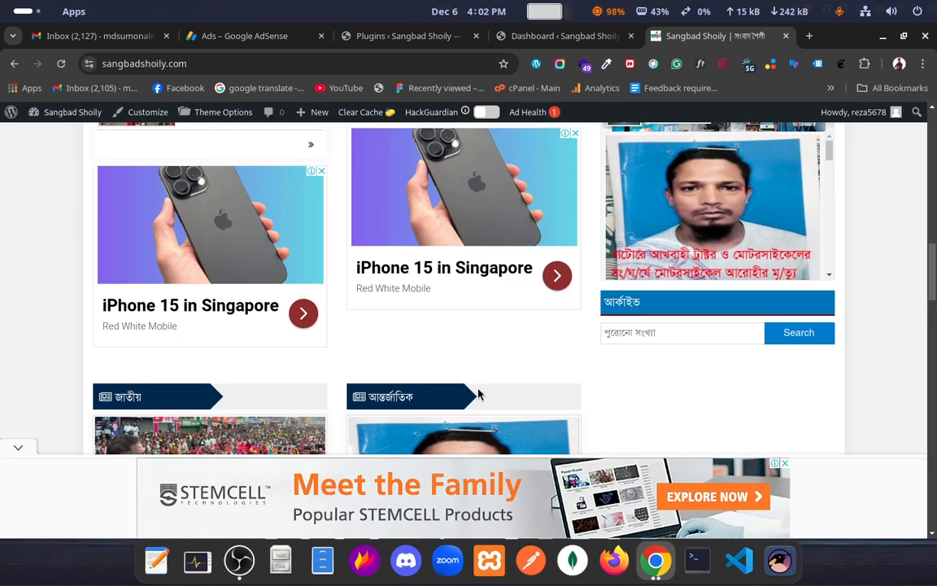
scroll(479, 394, up, 1)
scroll(504, 382, down, 1)
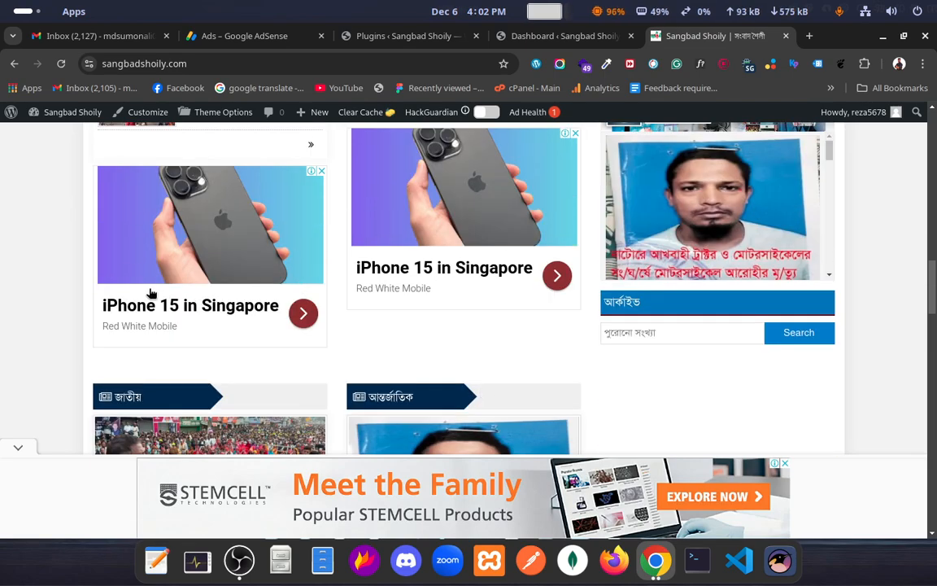
scroll(163, 299, up, 1)
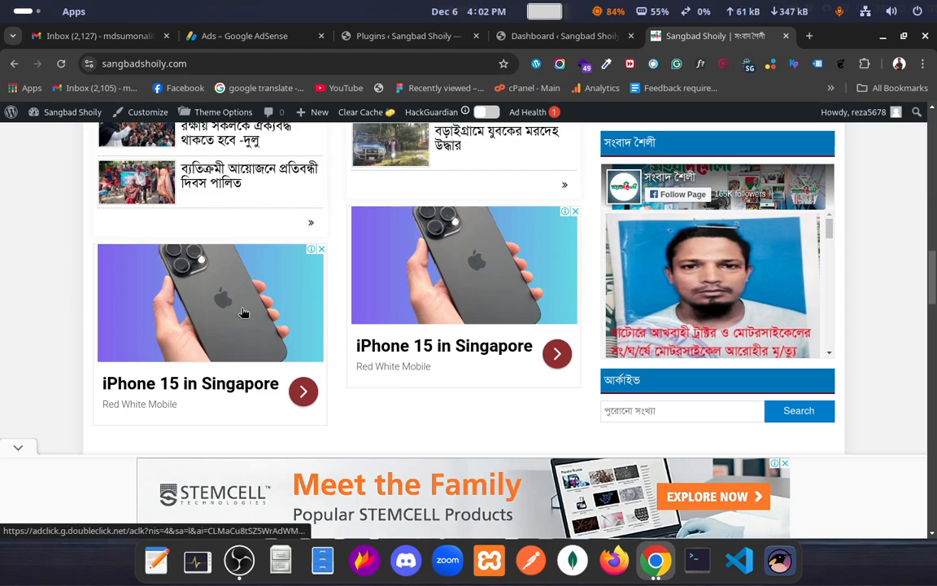
scroll(242, 312, down, 1)
scroll(213, 285, up, 1)
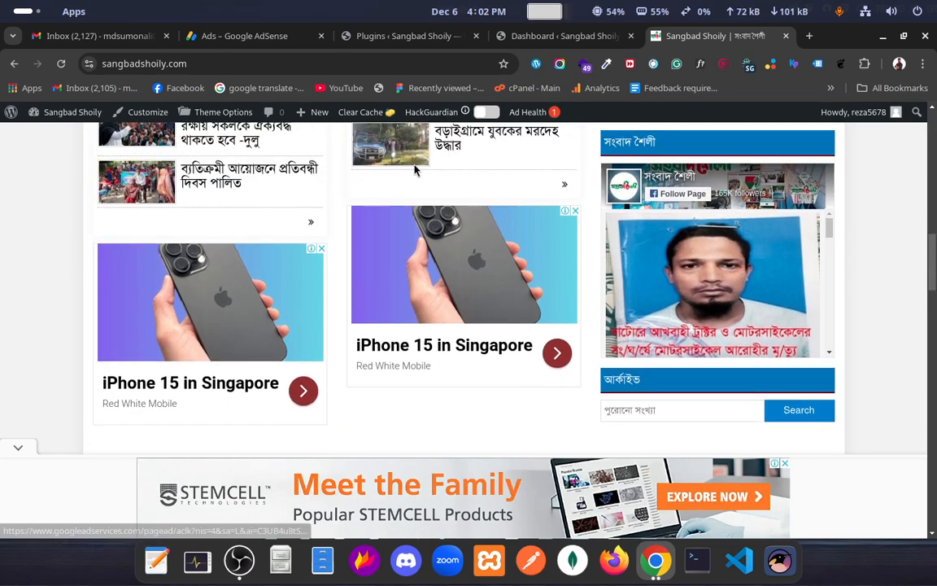
- Review the installed plugins list and the Advanced Ads dashboard
click(404, 36)
scroll(73, 448, down, 3)
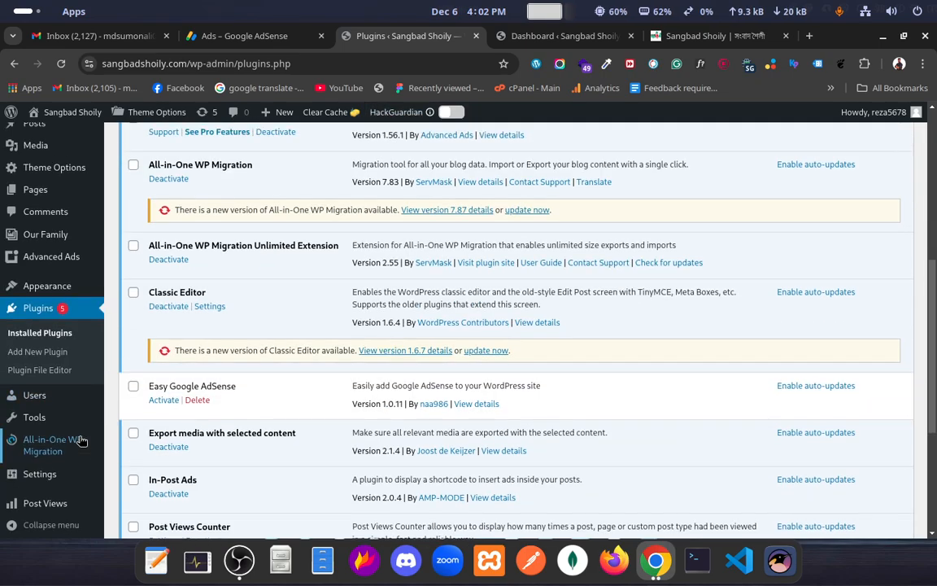
scroll(489, 244, up, 1)
click(565, 36)
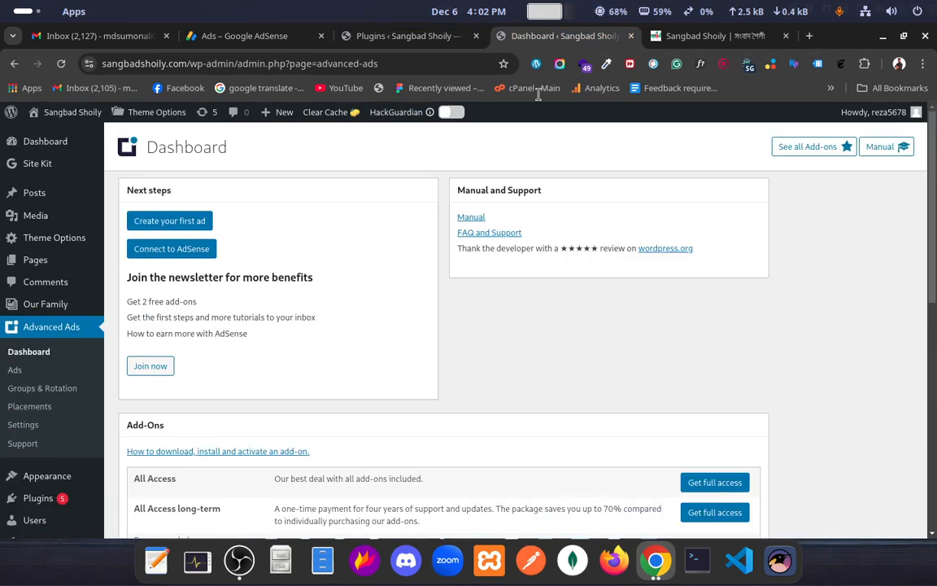
- Return to the site's home page, dismiss the full-screen ad and check the sidebar ad below the latest news list
click(675, 36)
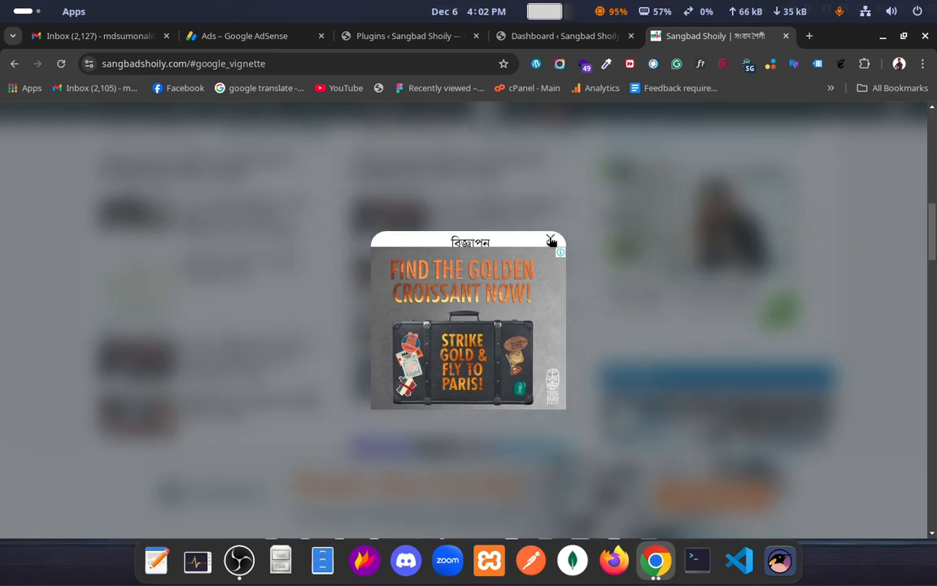
click(550, 238)
scroll(599, 352, up, 4)
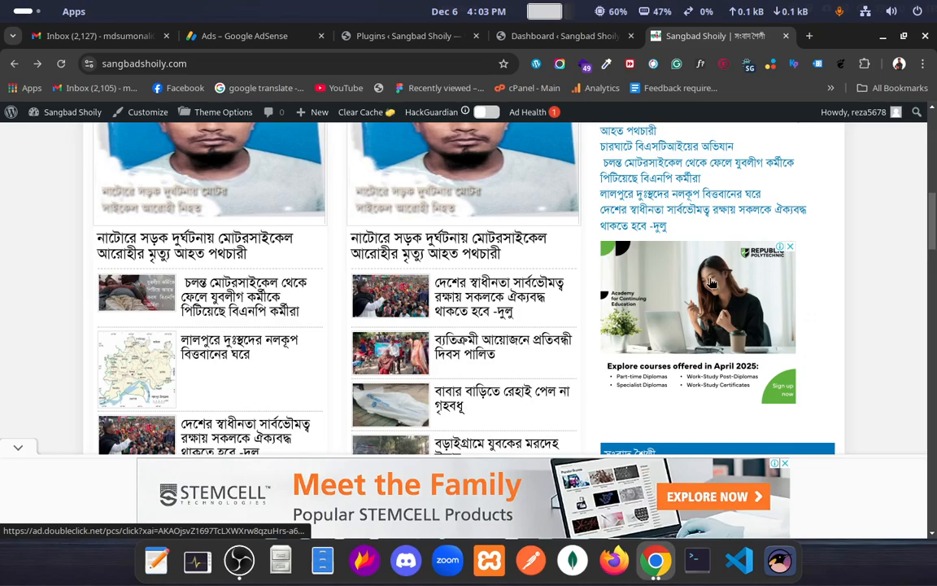
scroll(455, 335, up, 6)
scroll(518, 338, down, 5)
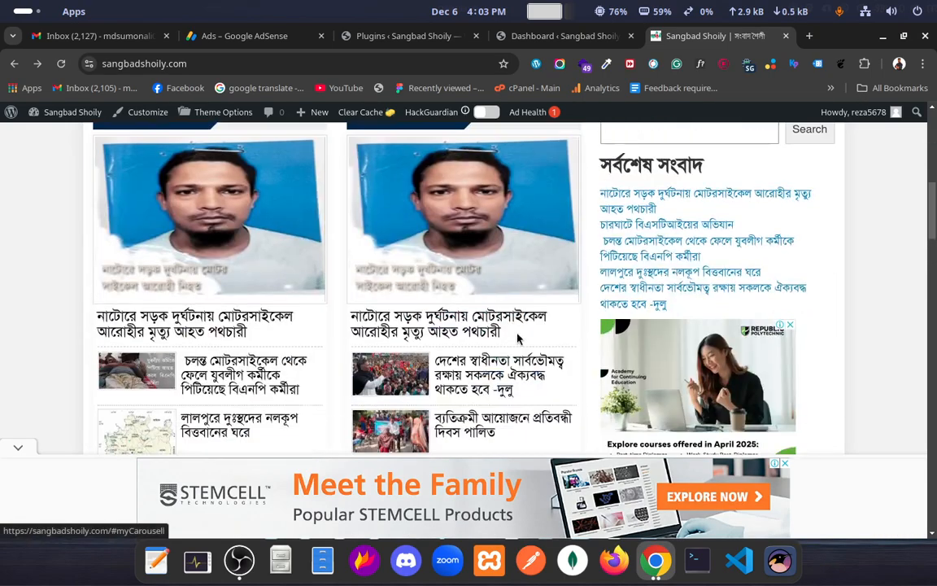
- Examine the ads placed in the home page's news category columns, including the four columns above the footer
scroll(517, 339, down, 10)
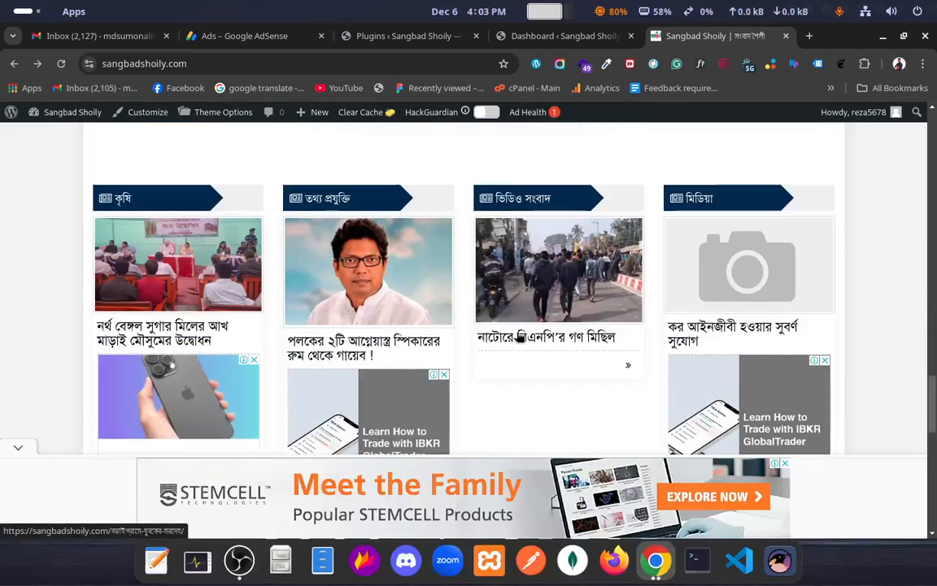
scroll(519, 337, up, 4)
scroll(519, 339, down, 8)
scroll(519, 338, up, 3)
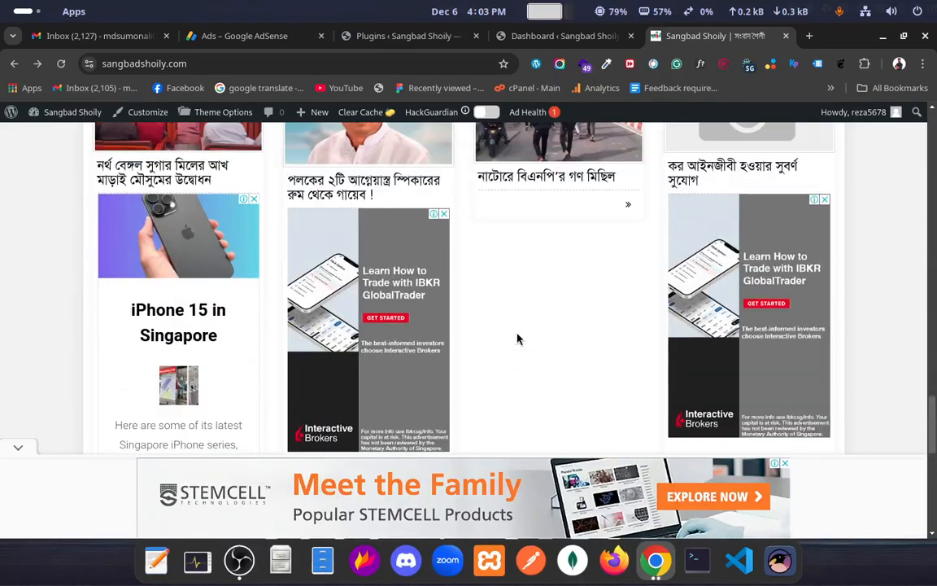
scroll(379, 344, down, 4)
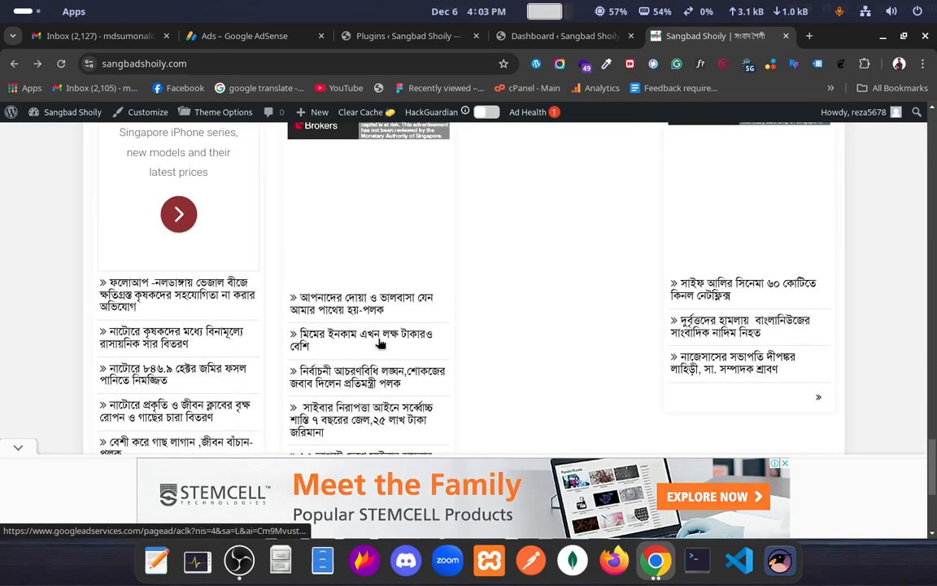
scroll(380, 344, down, 10)
scroll(458, 344, up, 11)
scroll(458, 345, down, 4)
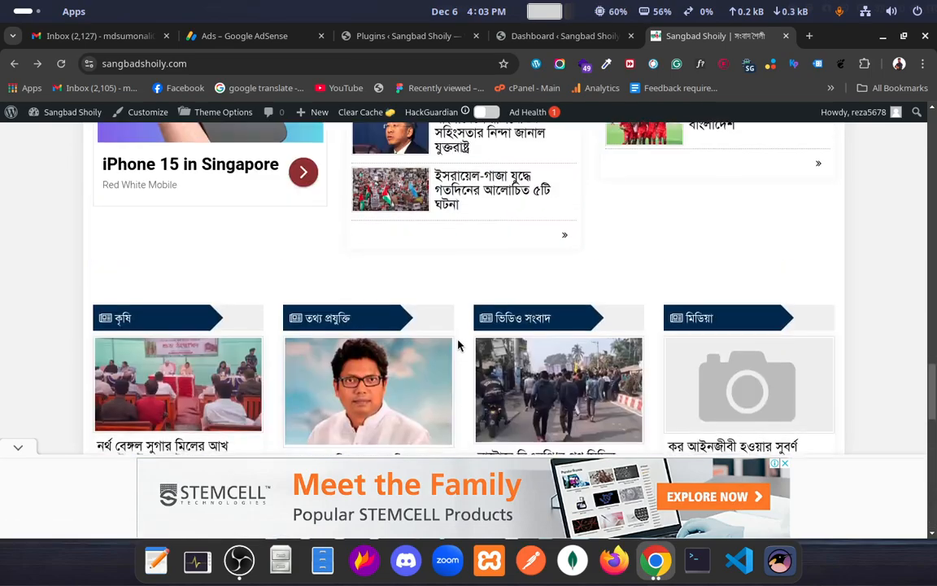
scroll(458, 346, up, 6)
scroll(458, 346, down, 4)
scroll(458, 346, up, 2)
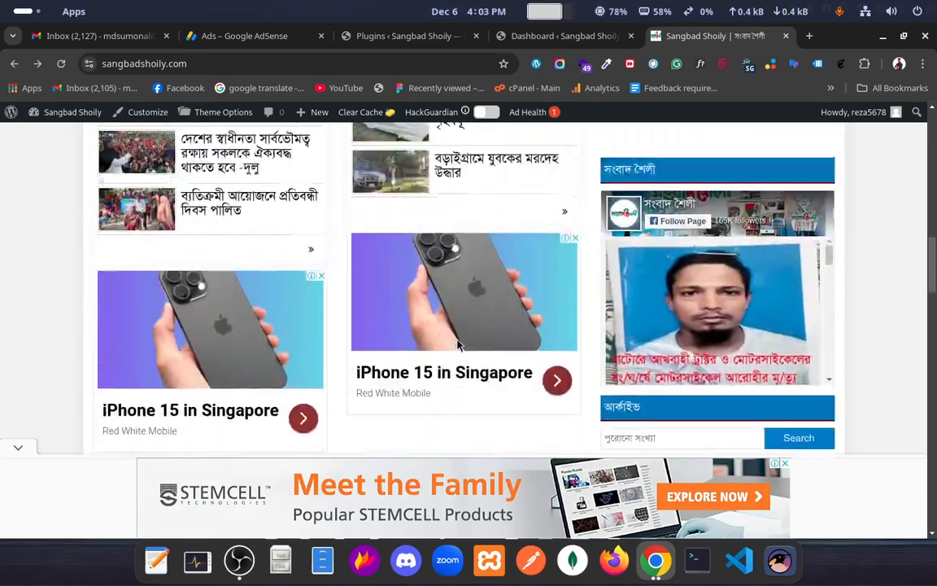
scroll(458, 346, down, 5)
scroll(527, 315, up, 2)
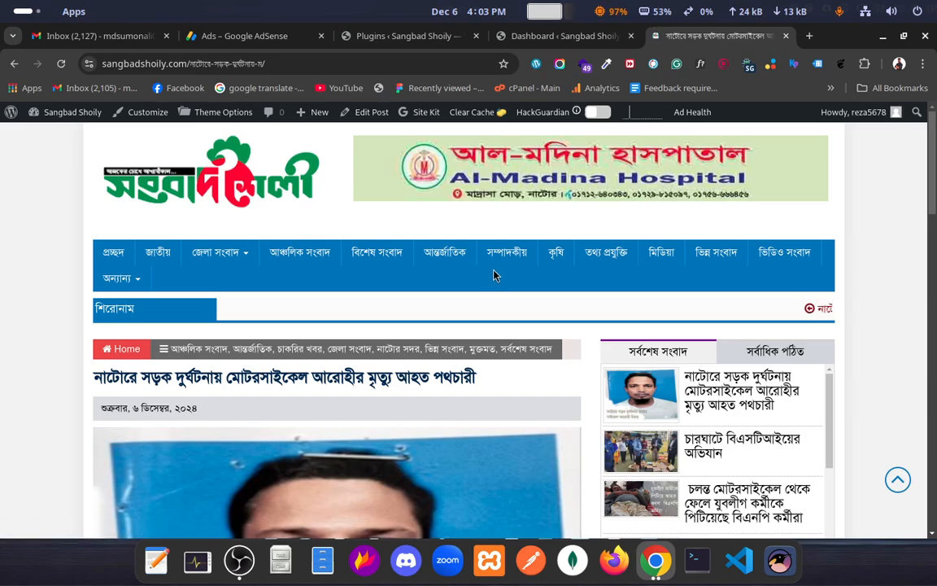
- Open the top road-accident news post and examine the ad placed between the paragraphs of its content
scroll(523, 323, down, 7)
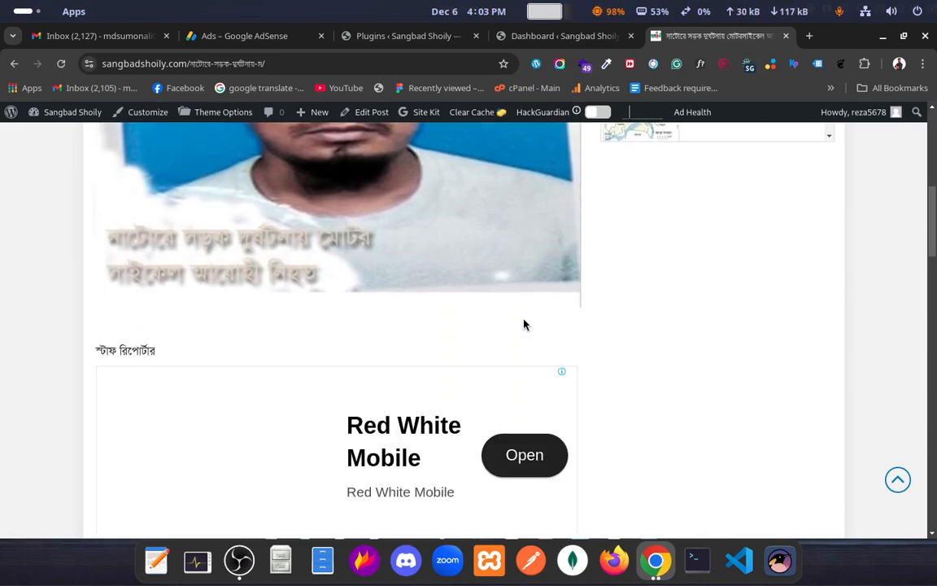
scroll(523, 325, down, 1)
scroll(273, 332, down, 1)
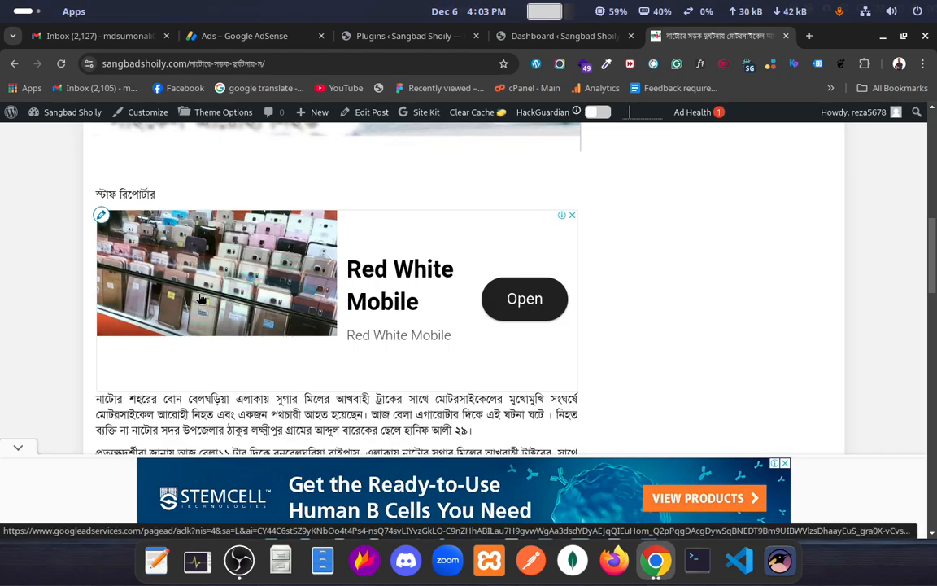
scroll(244, 331, down, 3)
scroll(244, 331, up, 2)
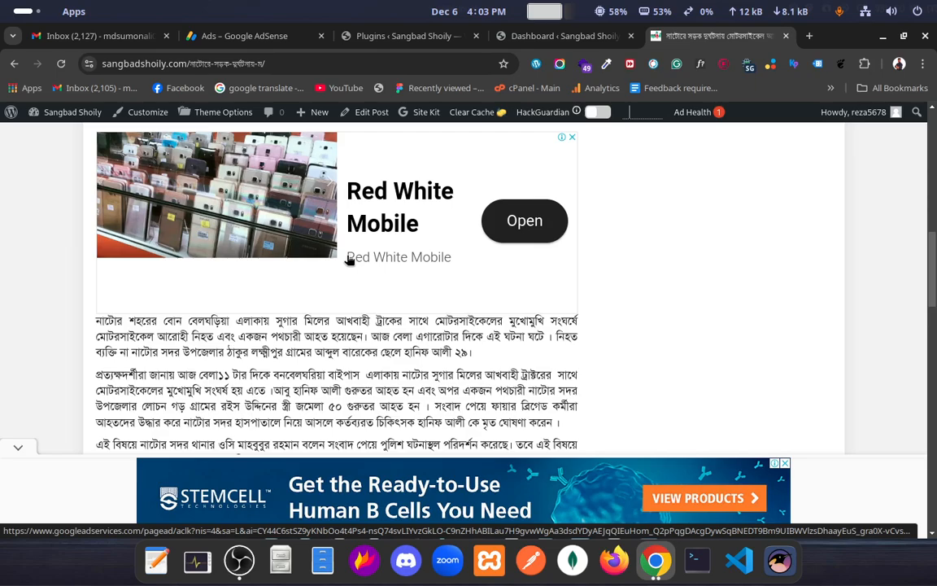
- Review the road-accident post from its headline down to the ad placed below the social share buttons
scroll(360, 323, up, 2)
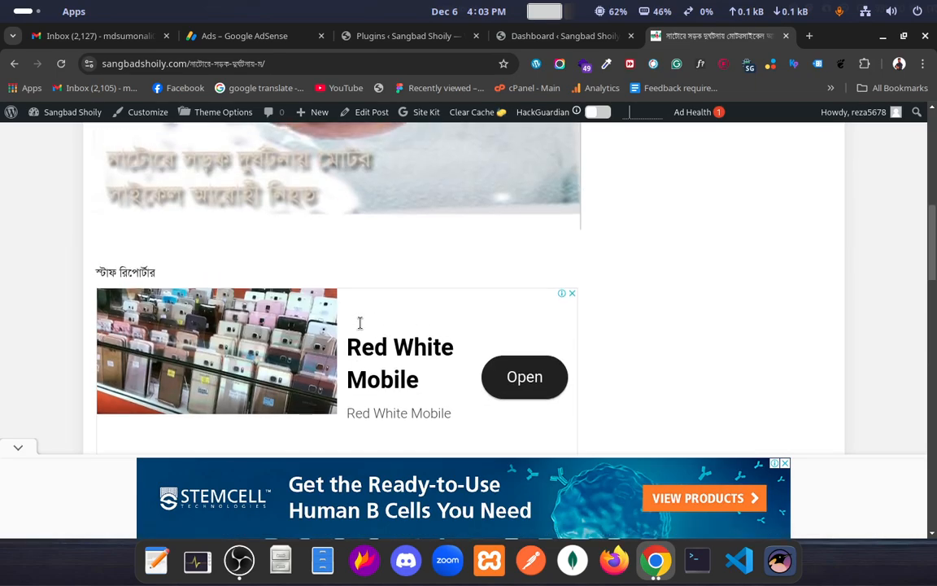
scroll(360, 327, up, 2)
scroll(583, 328, up, 3)
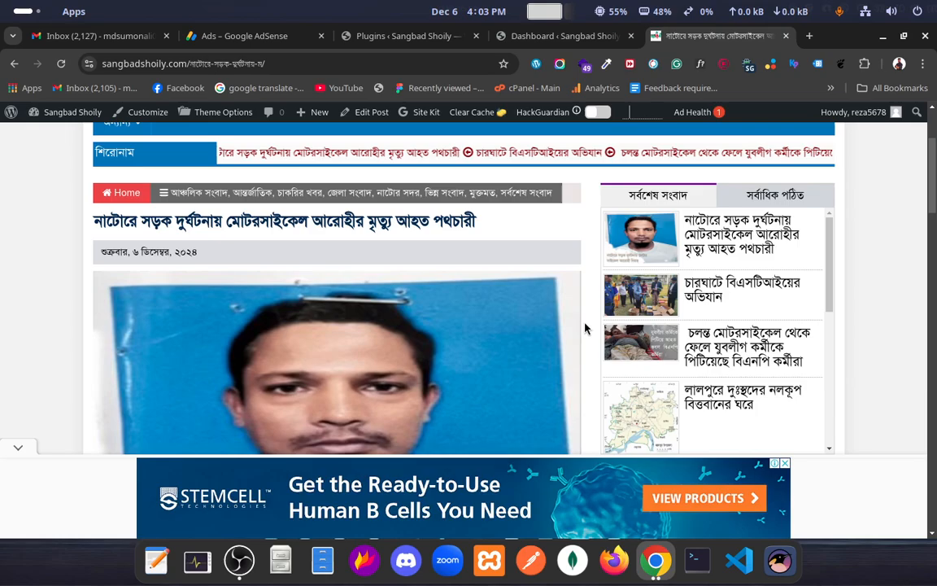
scroll(583, 328, down, 5)
scroll(584, 328, down, 12)
scroll(584, 328, up, 4)
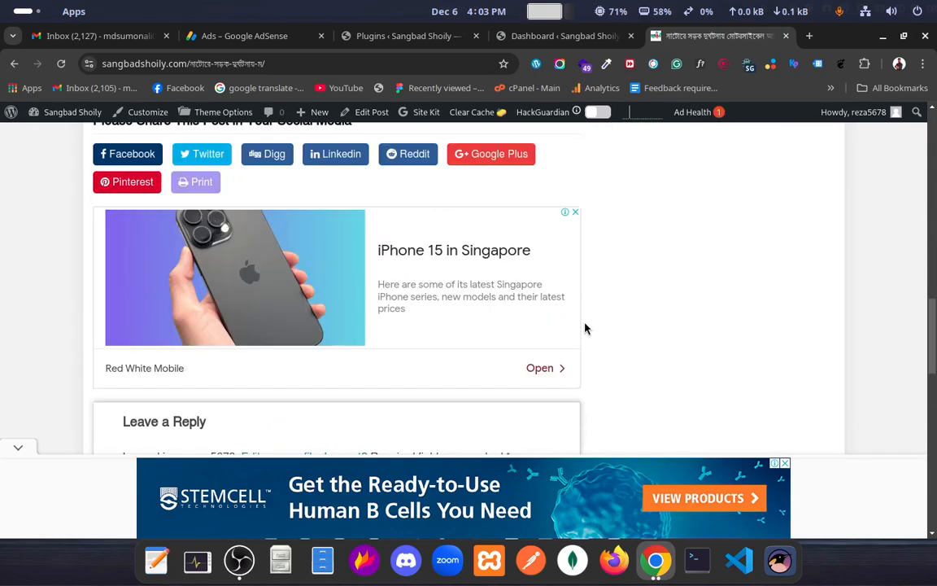
scroll(583, 328, down, 1)
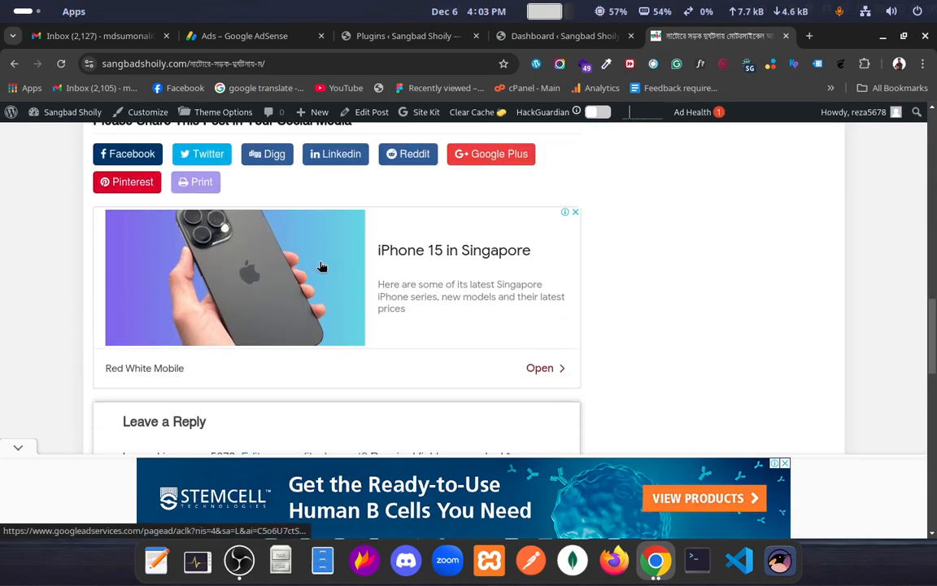
- Check the post's comment form, related category news and footer area for further ads
scroll(509, 340, down, 8)
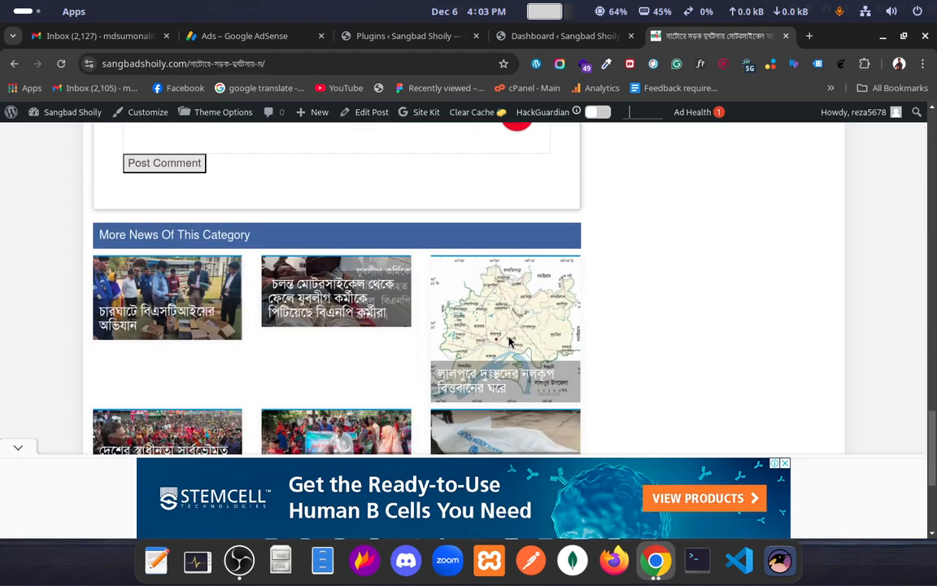
scroll(510, 341, up, 3)
scroll(344, 356, down, 4)
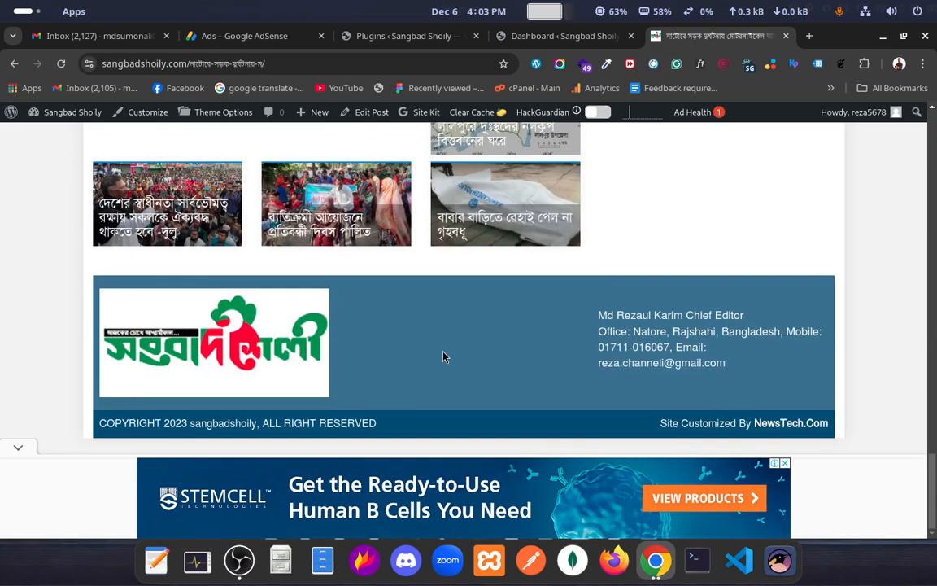
scroll(661, 355, up, 8)
scroll(661, 355, up, 5)
scroll(660, 355, down, 2)
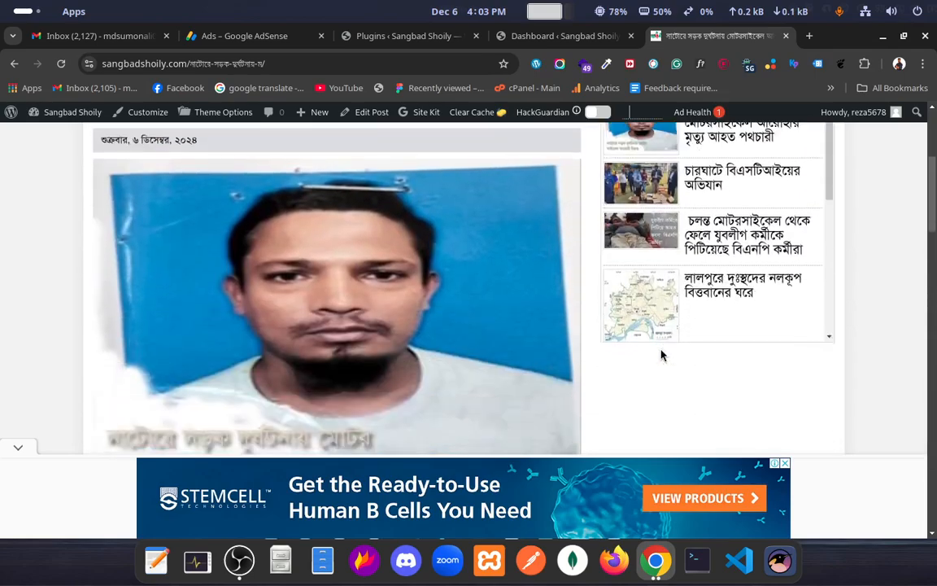
- Open the third post in the latest news list and examine the sidebar ad below that list
scroll(660, 356, up, 2)
click(651, 312)
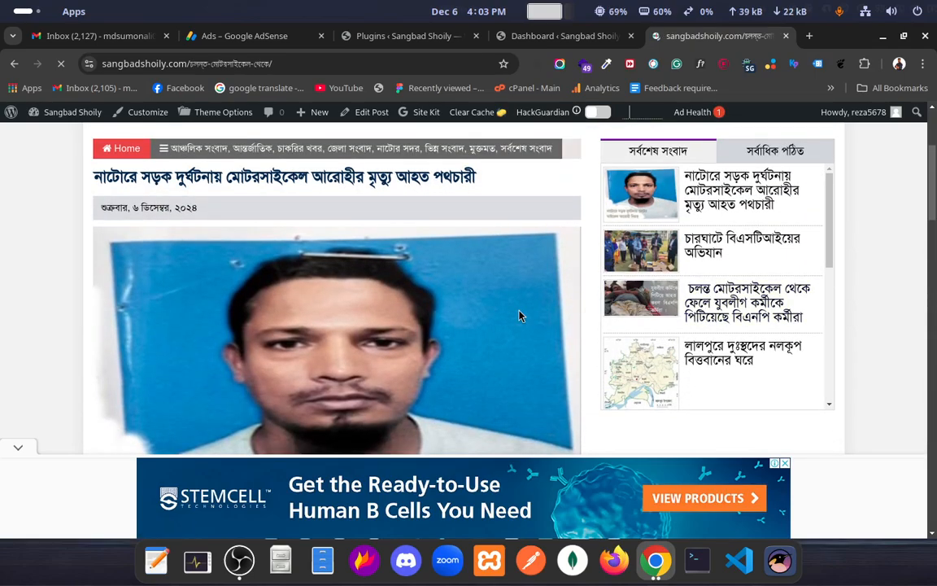
scroll(442, 334, down, 5)
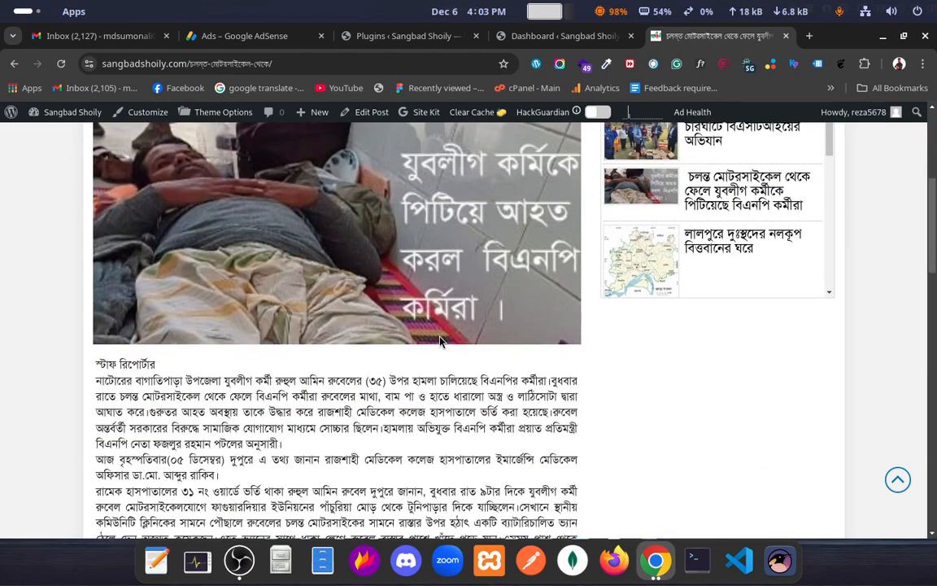
scroll(439, 342, down, 4)
scroll(439, 342, up, 3)
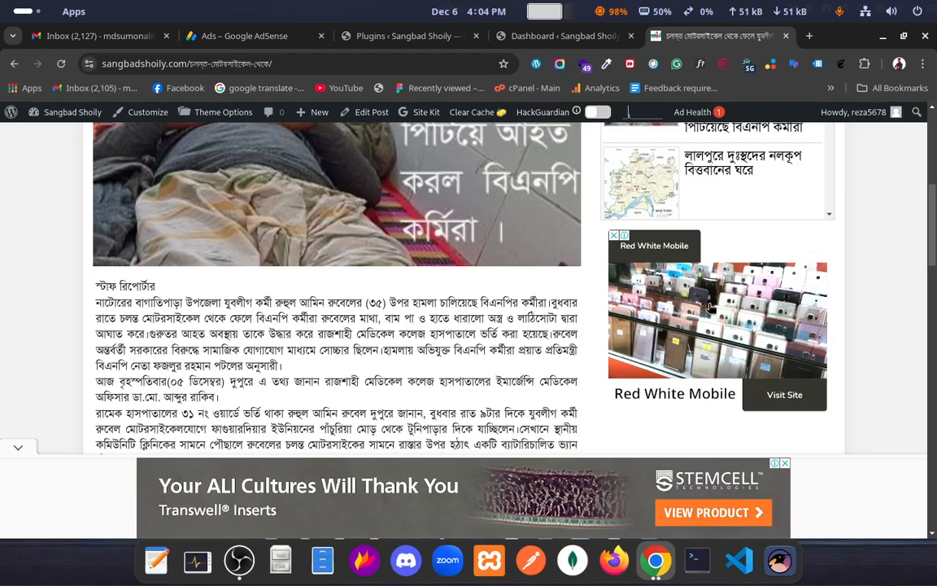
scroll(711, 298, down, 2)
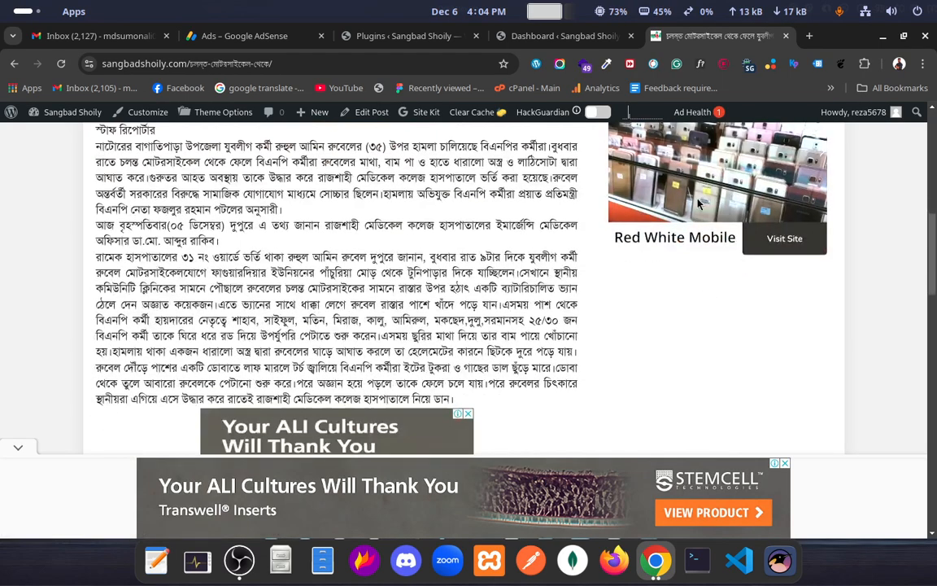
scroll(569, 232, up, 2)
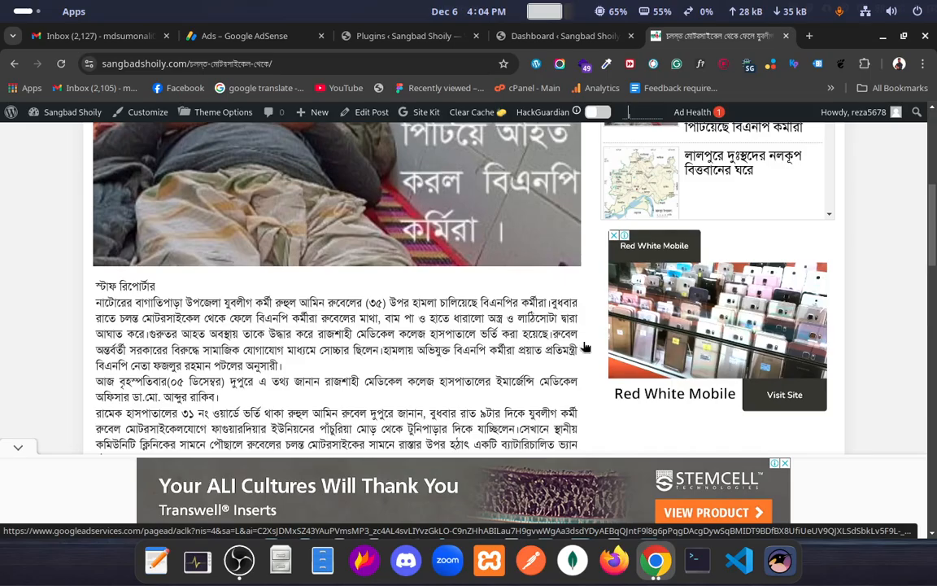
- Examine the ad placed between this post's paragraphs and check the rest of the page down to the footer
scroll(504, 322, down, 4)
scroll(488, 331, down, 1)
scroll(487, 330, up, 5)
scroll(487, 331, down, 3)
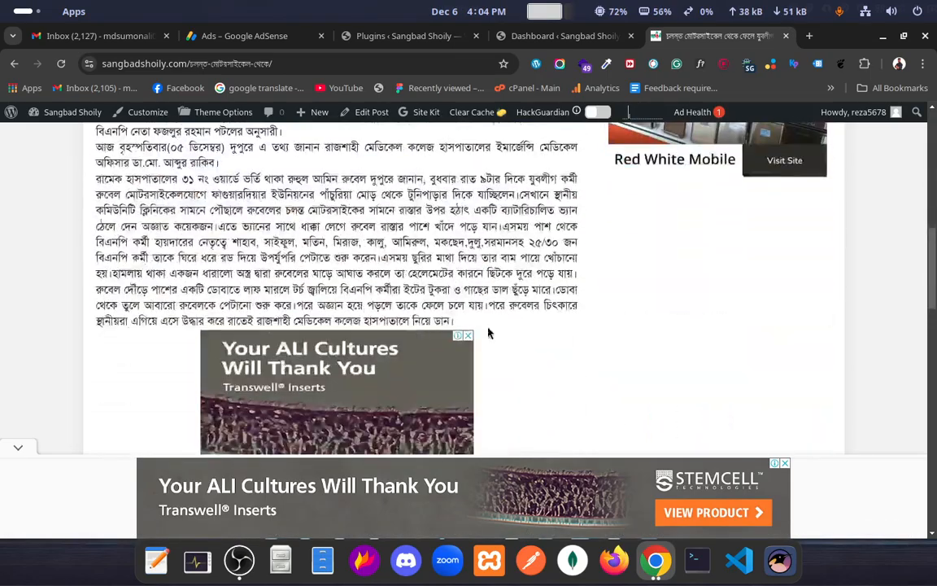
scroll(460, 341, down, 2)
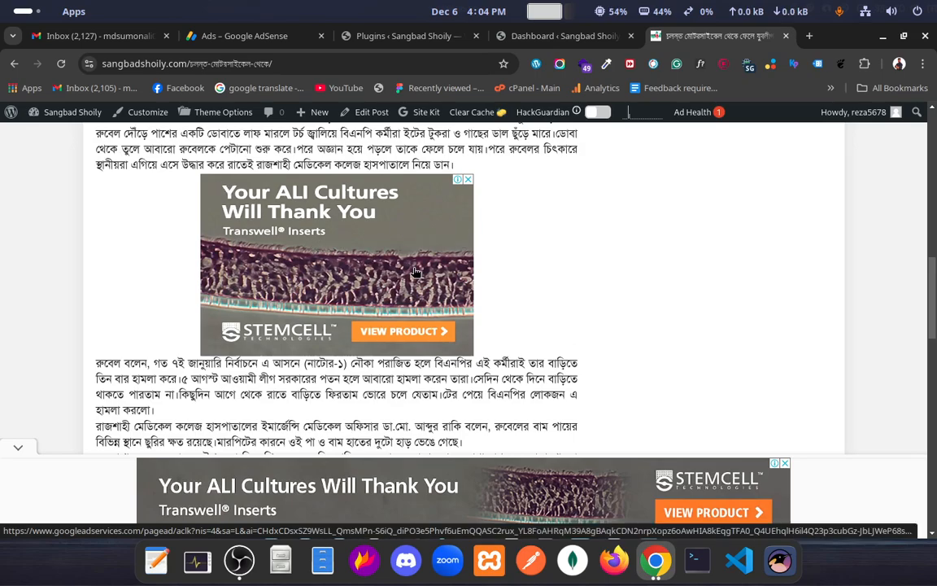
scroll(415, 272, down, 7)
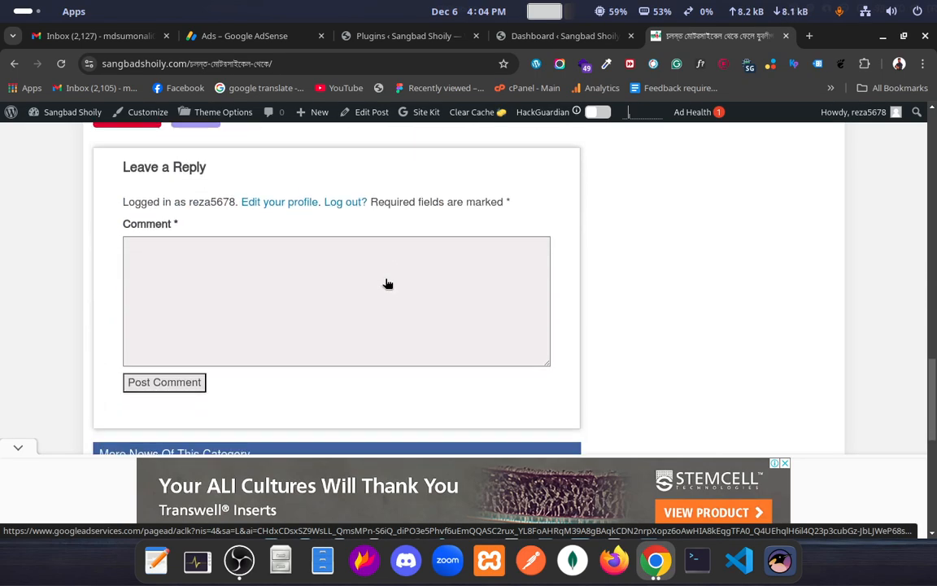
scroll(387, 284, down, 6)
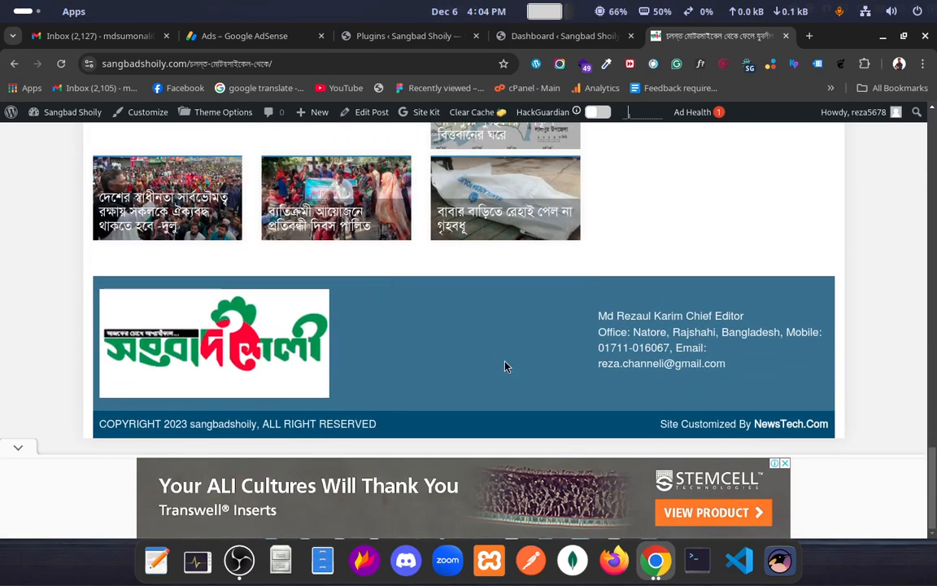
scroll(504, 366, up, 15)
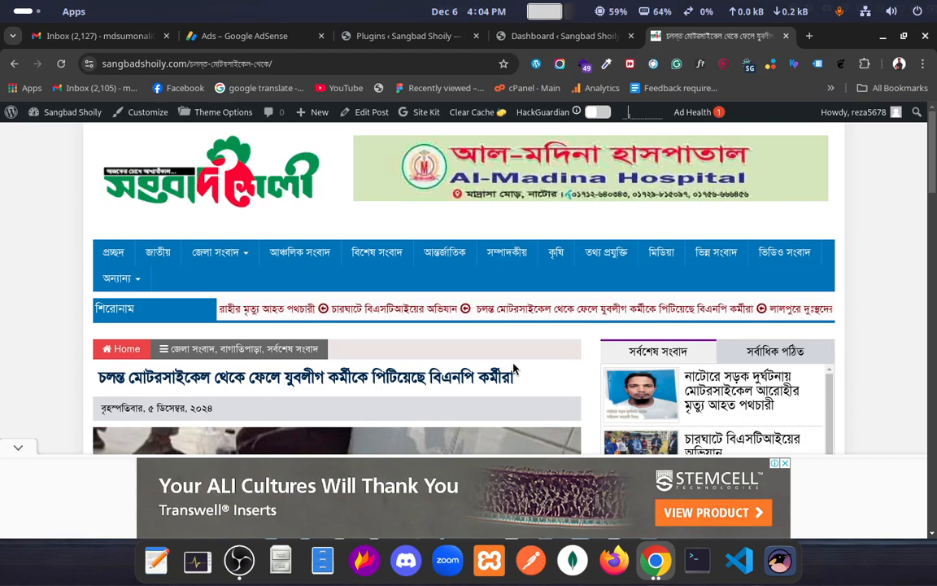
- Go back to the site's home page and check the sidebar ad between the latest news links and the Facebook page box
click(429, 262)
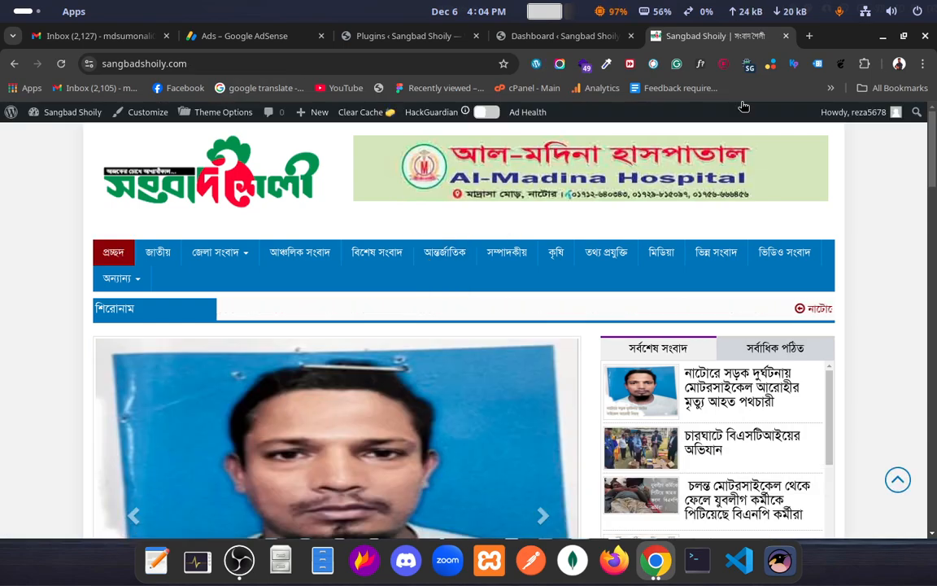
scroll(499, 388, down, 10)
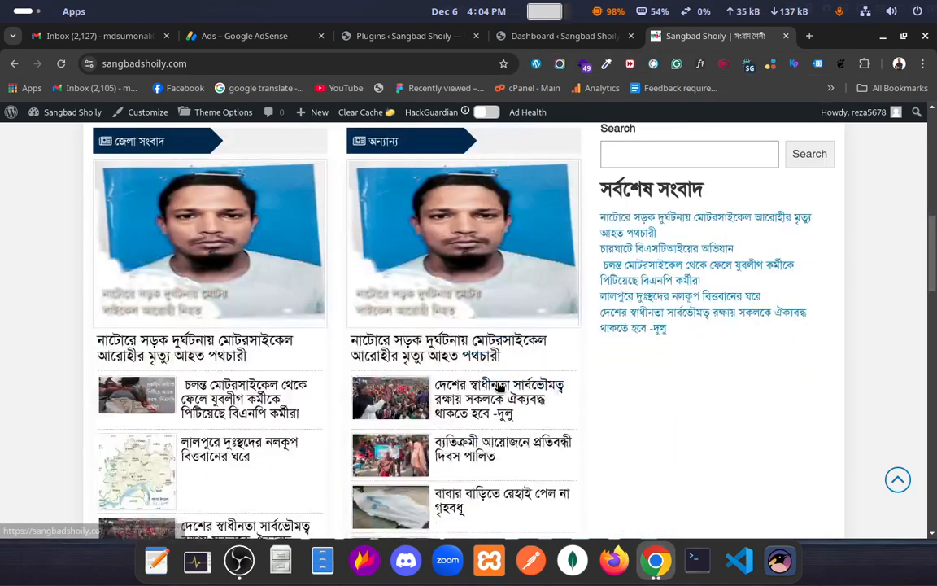
scroll(499, 388, down, 3)
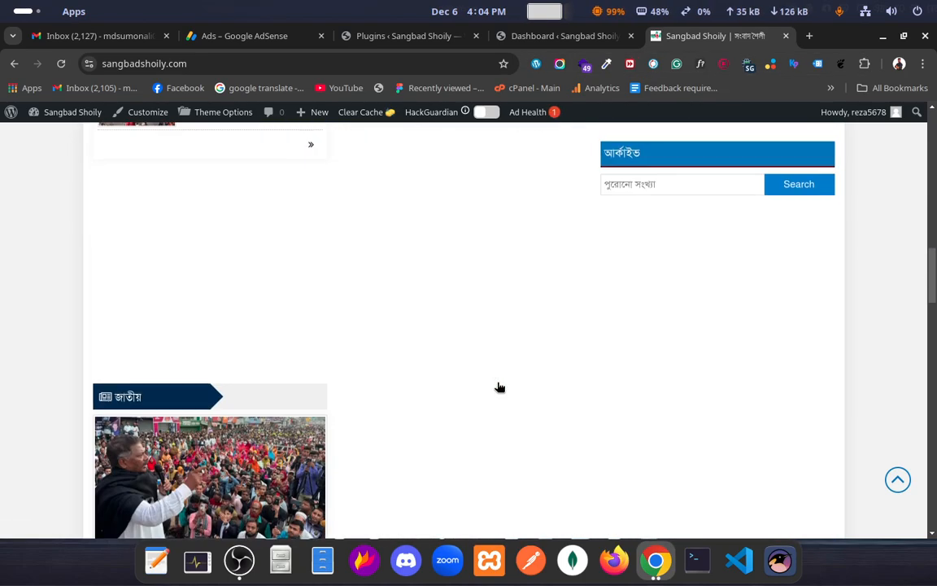
scroll(500, 387, down, 3)
scroll(499, 387, up, 8)
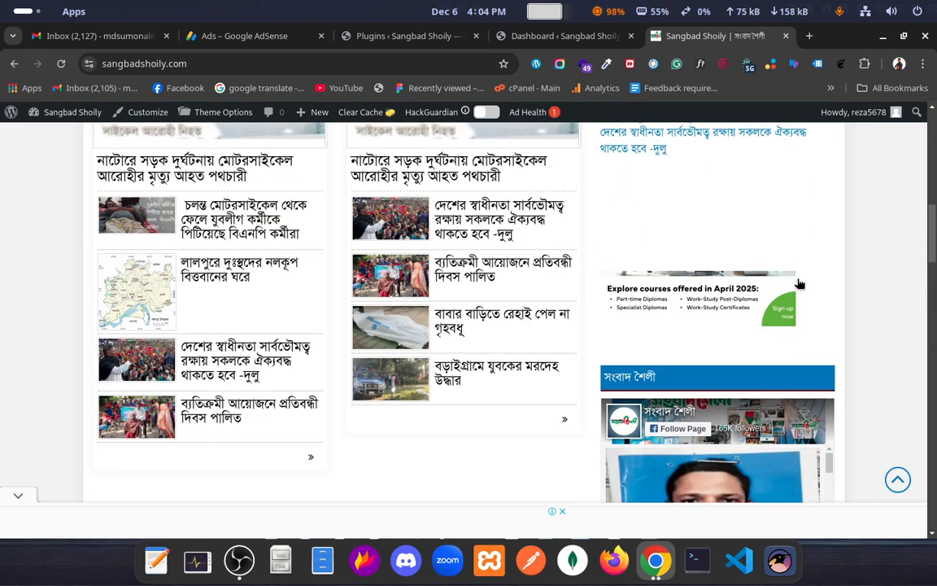
scroll(601, 348, up, 2)
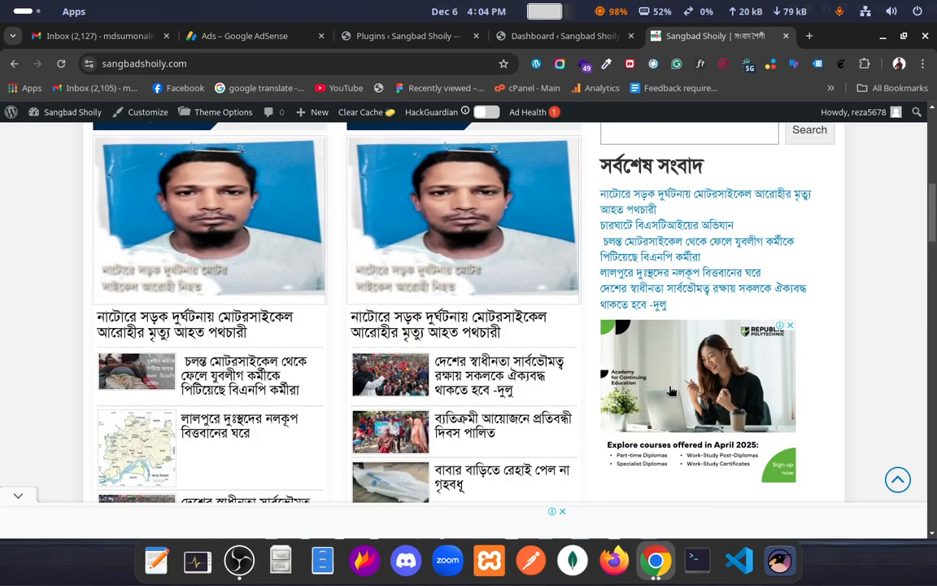
- Examine the ads inside the news category columns near the end of the home page
scroll(449, 373, down, 5)
scroll(449, 373, down, 10)
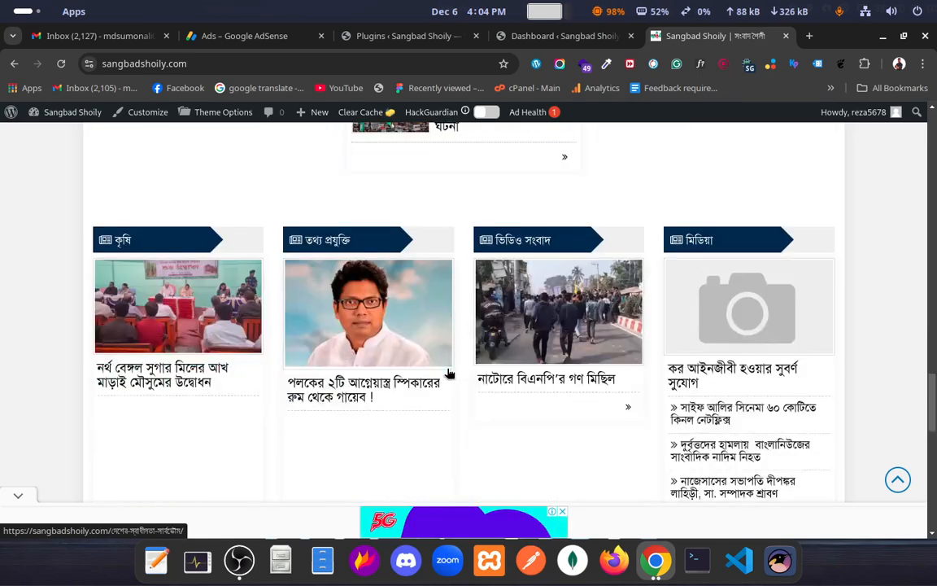
scroll(447, 375, down, 1)
scroll(445, 372, up, 6)
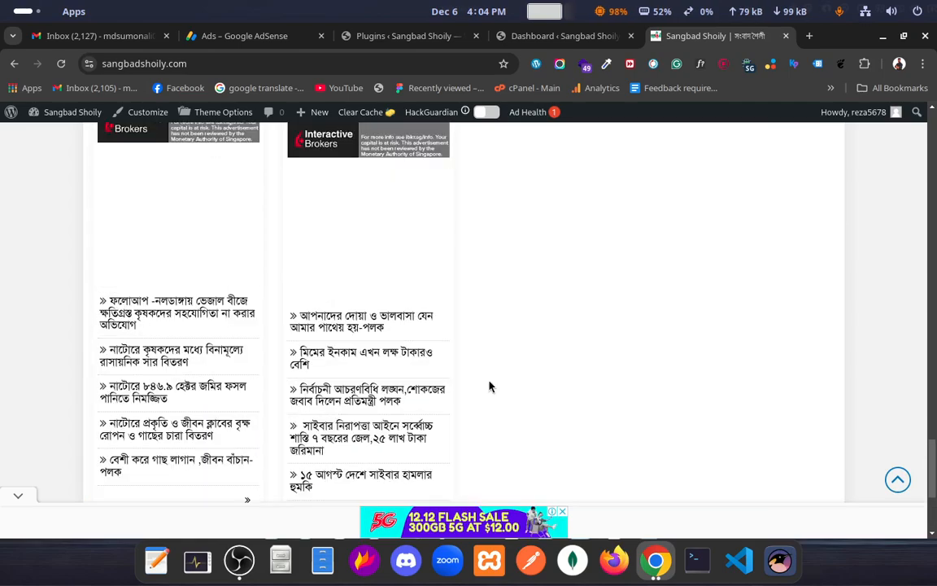
scroll(489, 386, down, 3)
click(239, 560)
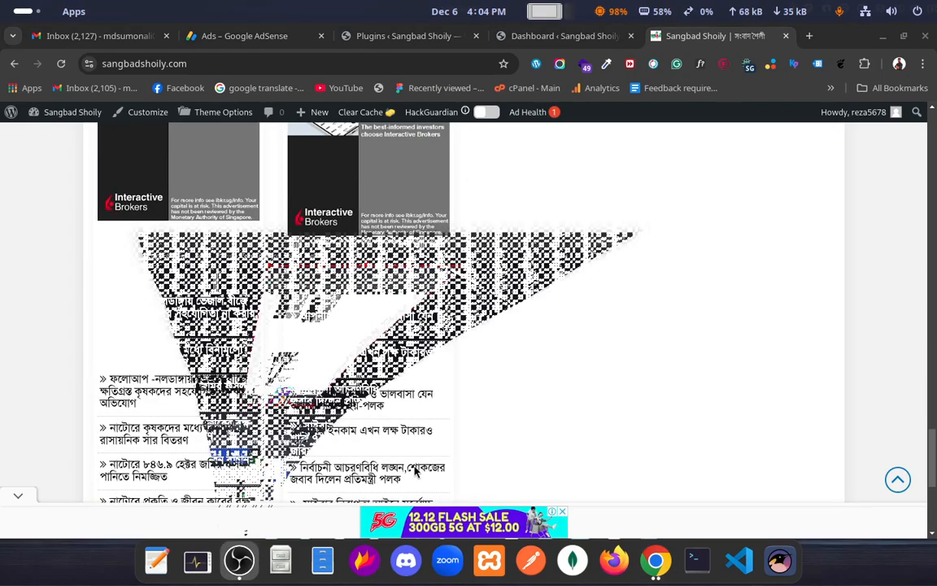